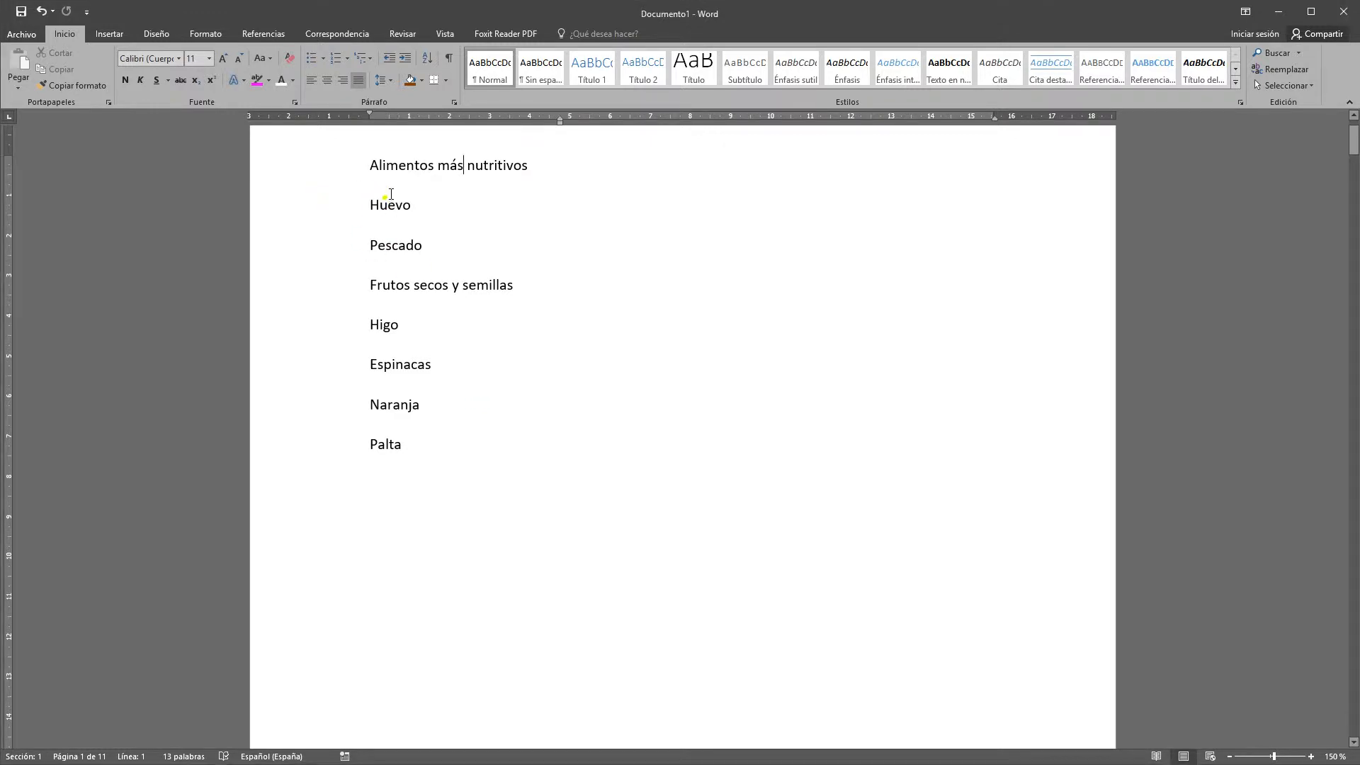
Step: Copy the whole "Alimentos más nutritivos" text with its seven foods and paste two copies below the original, separated by blank lines
drag(371, 203, 440, 440)
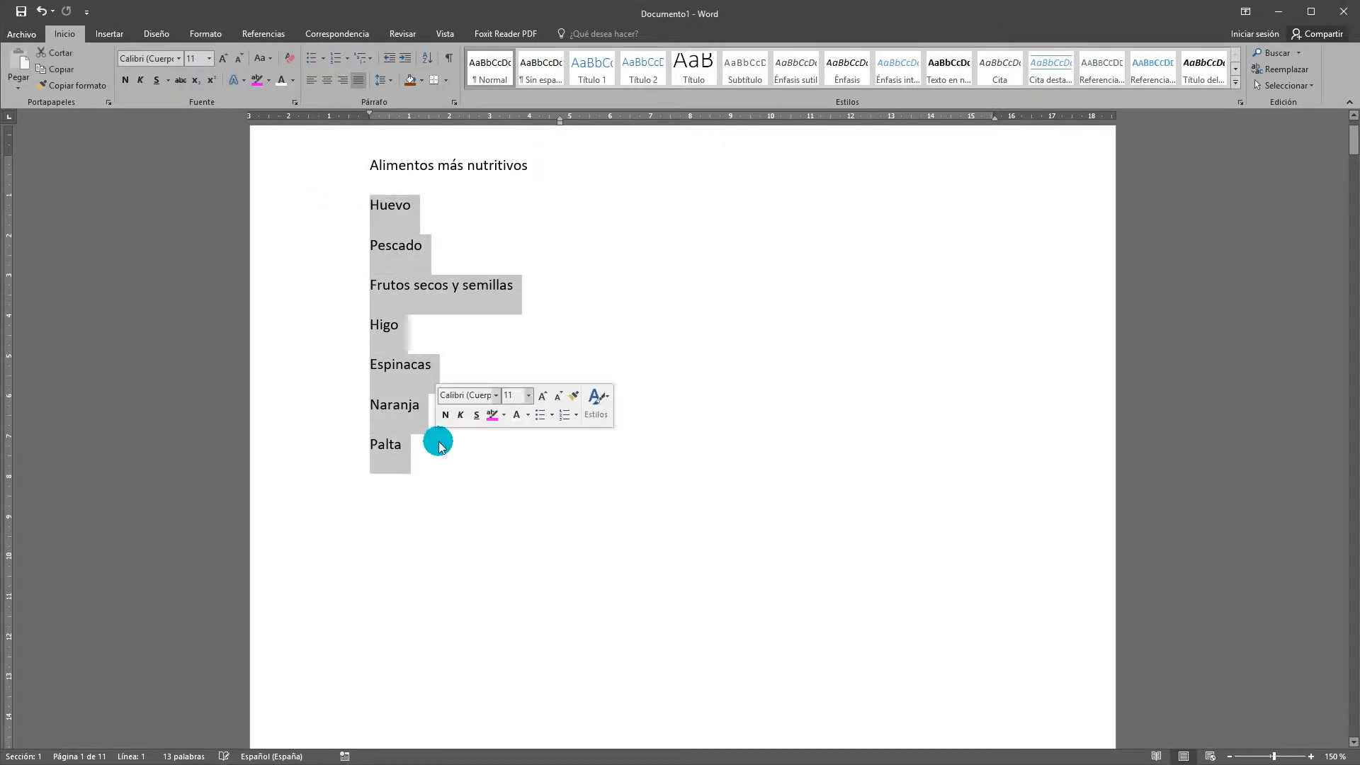
click(445, 444)
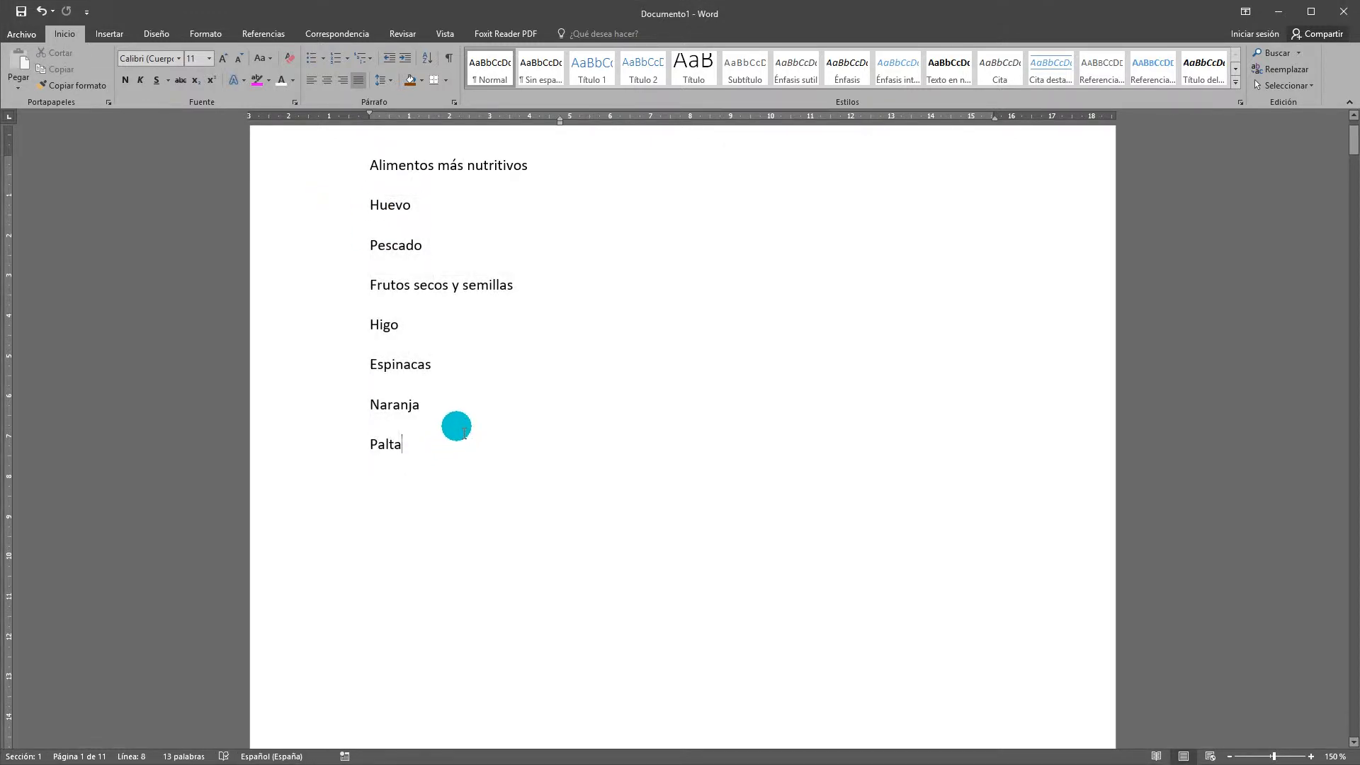
drag(434, 455, 375, 175)
key(ctrl+c)
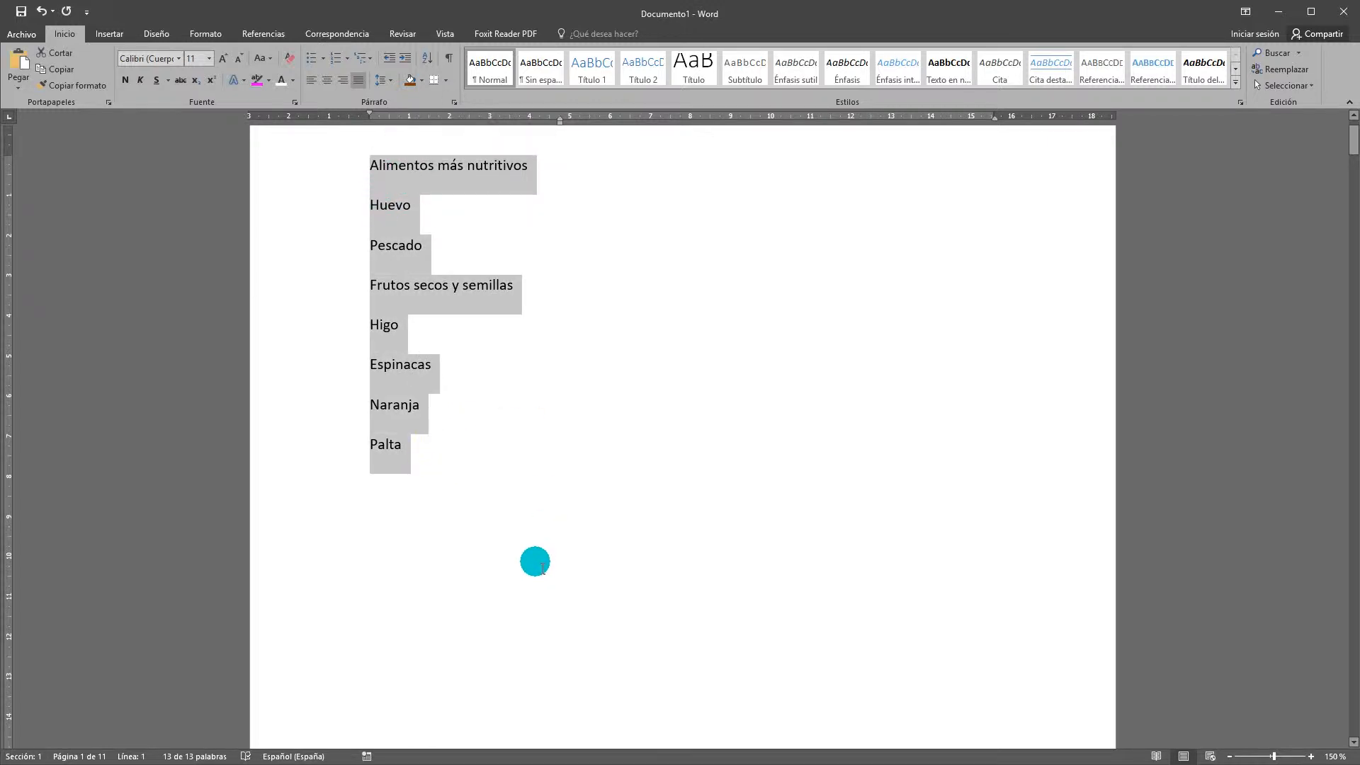
click(469, 478)
key(ctrl+v)
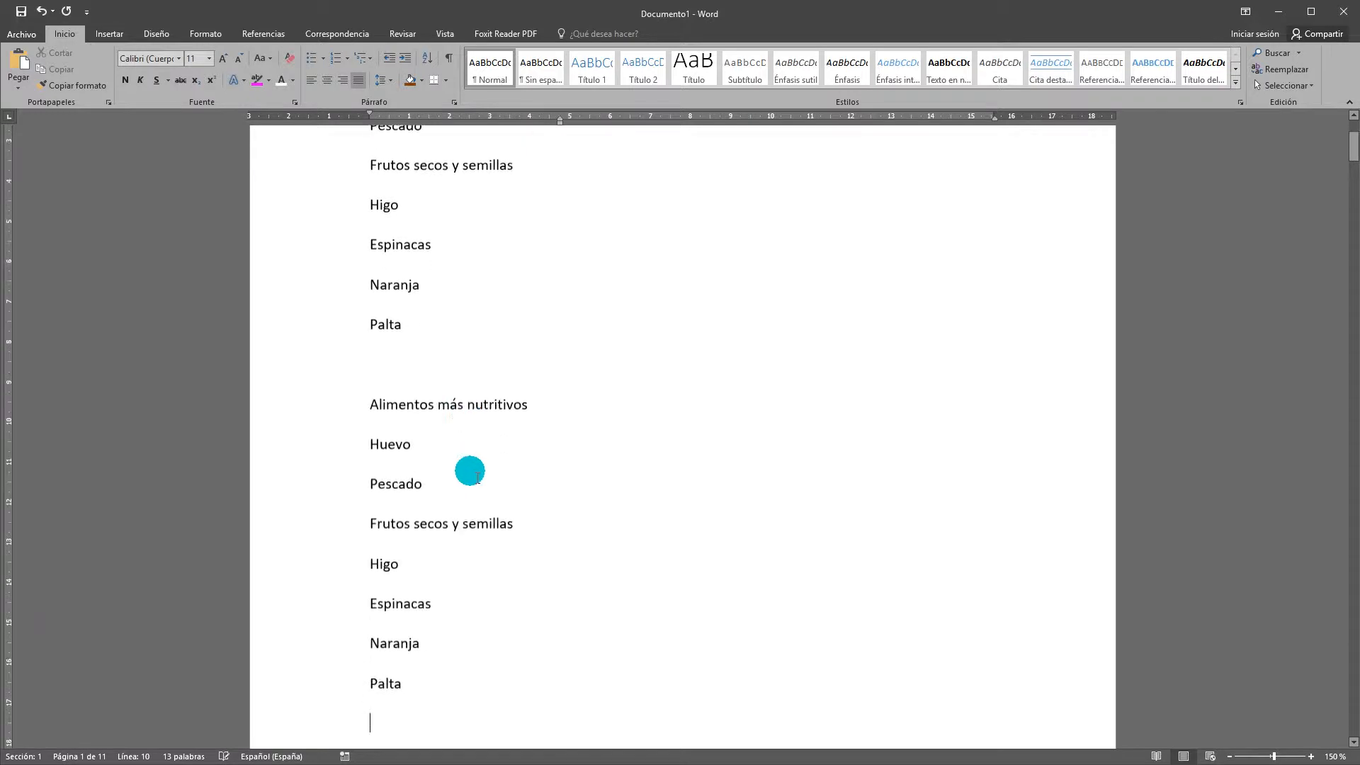
key(Return)
key(Return)
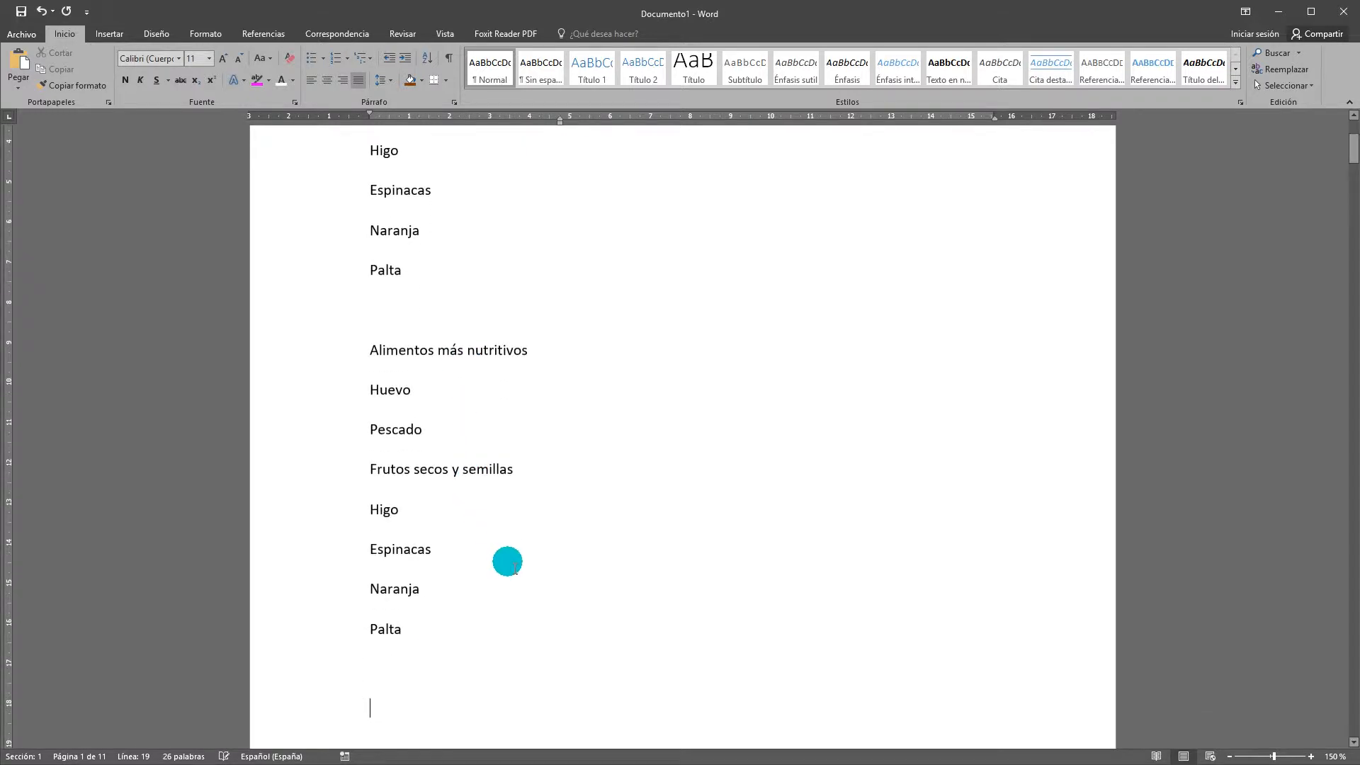
key(ctrl+v)
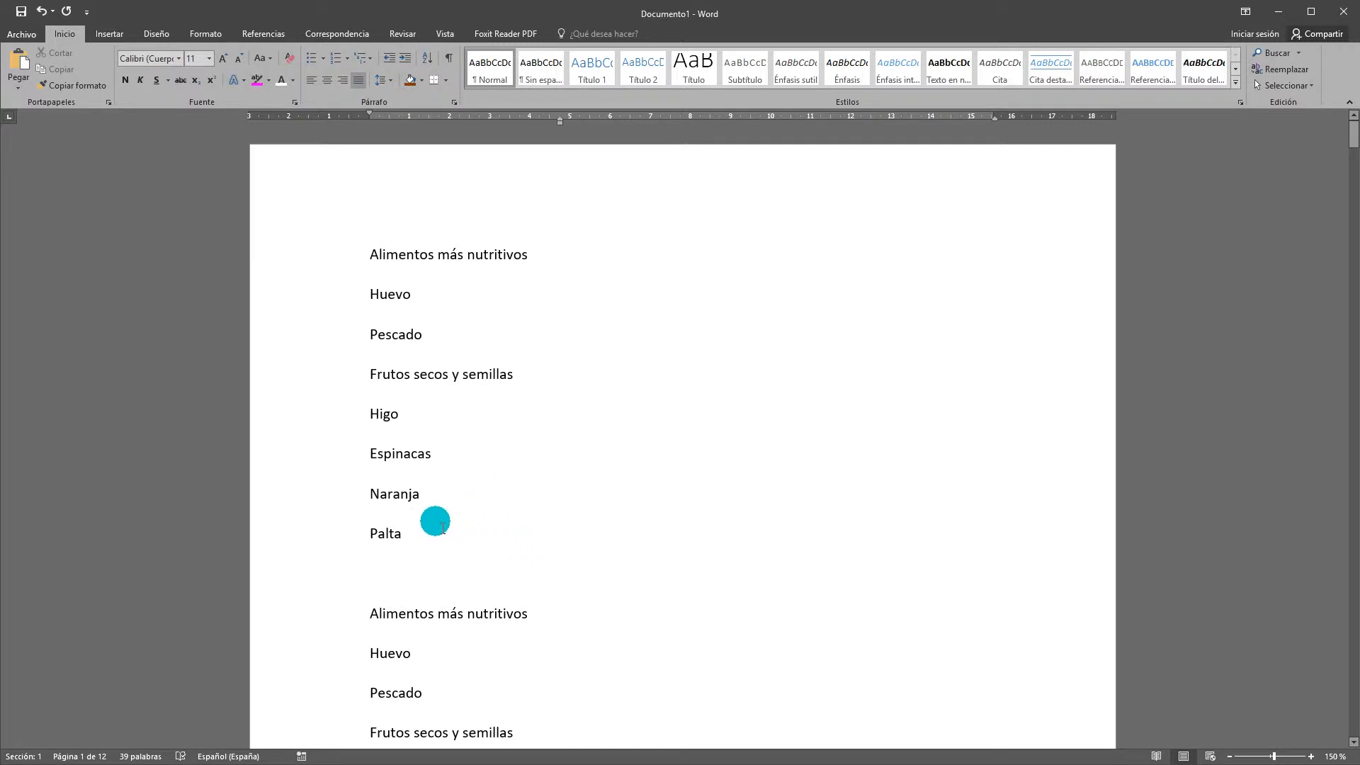
Step: Turn the seven foods from Huevo to Palta in the first block into a list with round bullets
drag(444, 536, 371, 295)
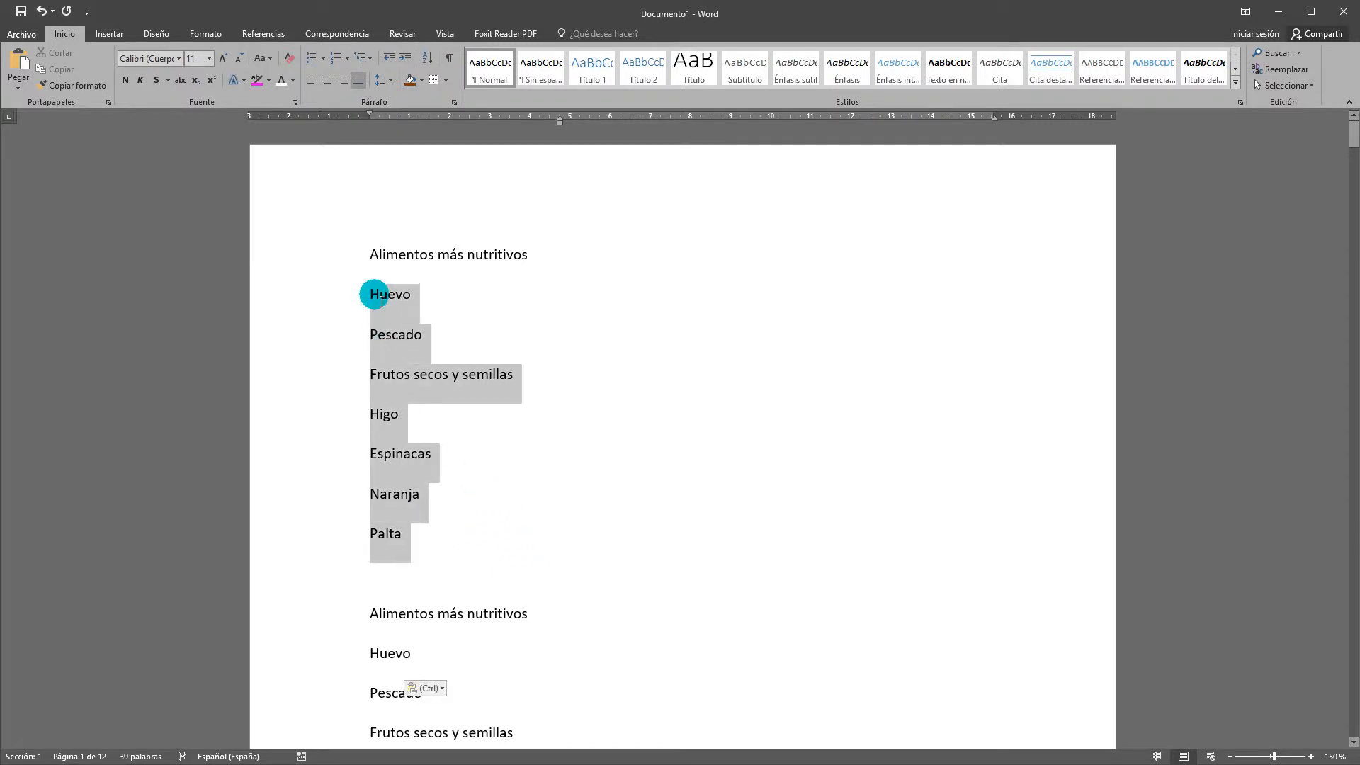
click(425, 550)
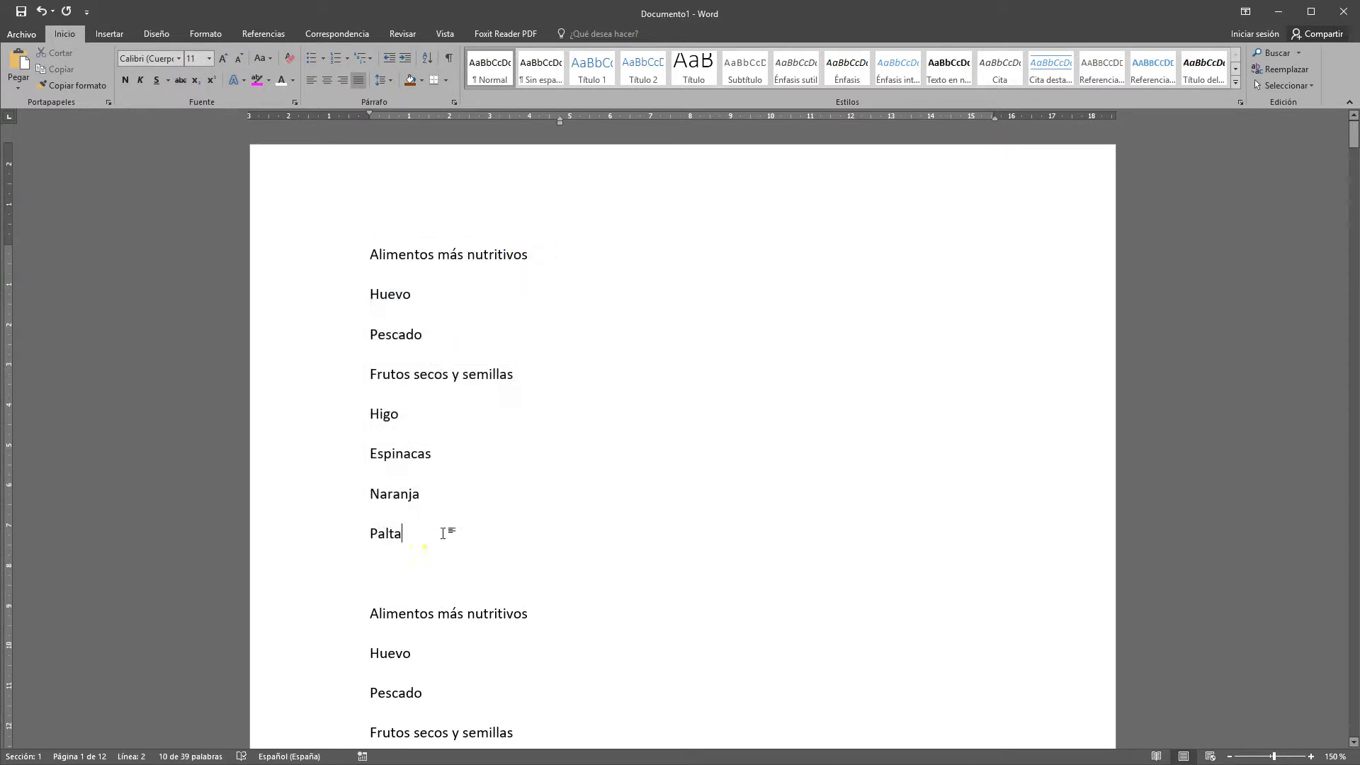
drag(435, 549, 370, 309)
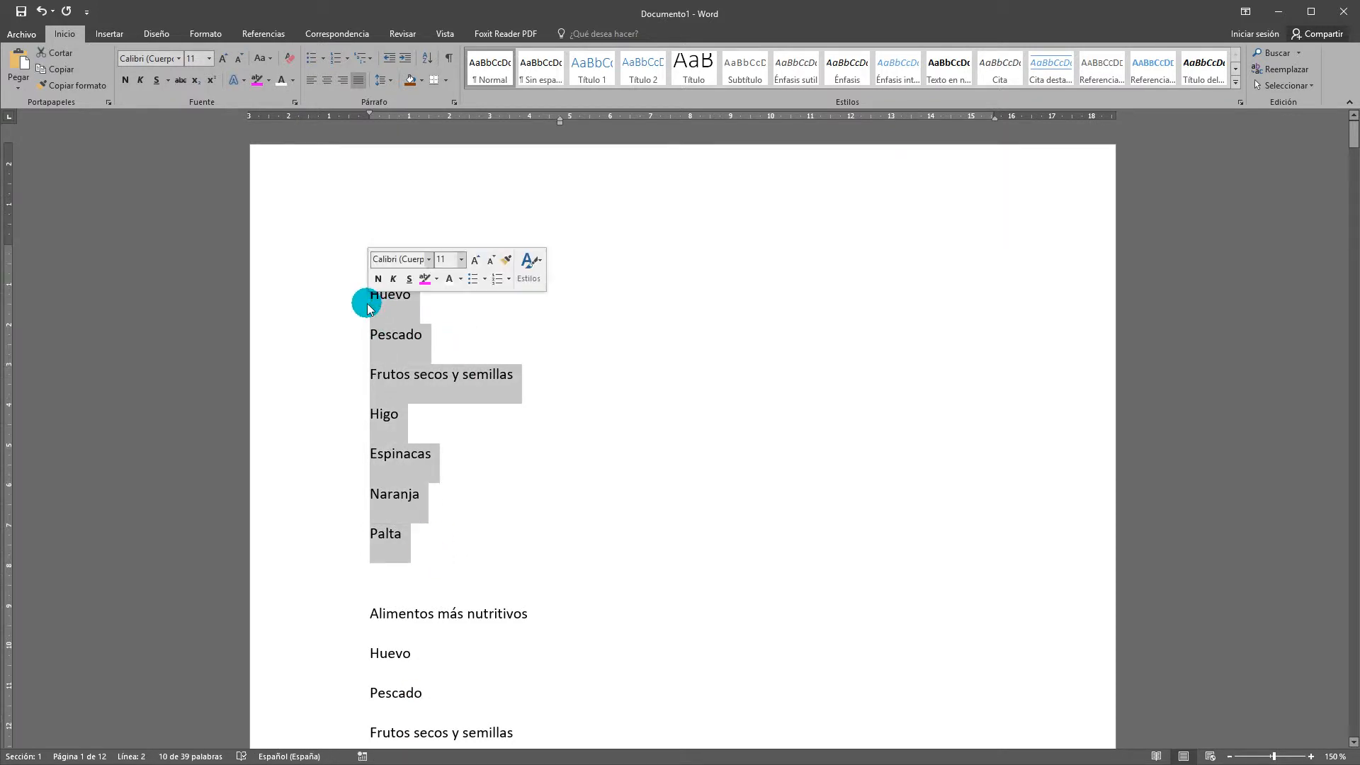
click(313, 63)
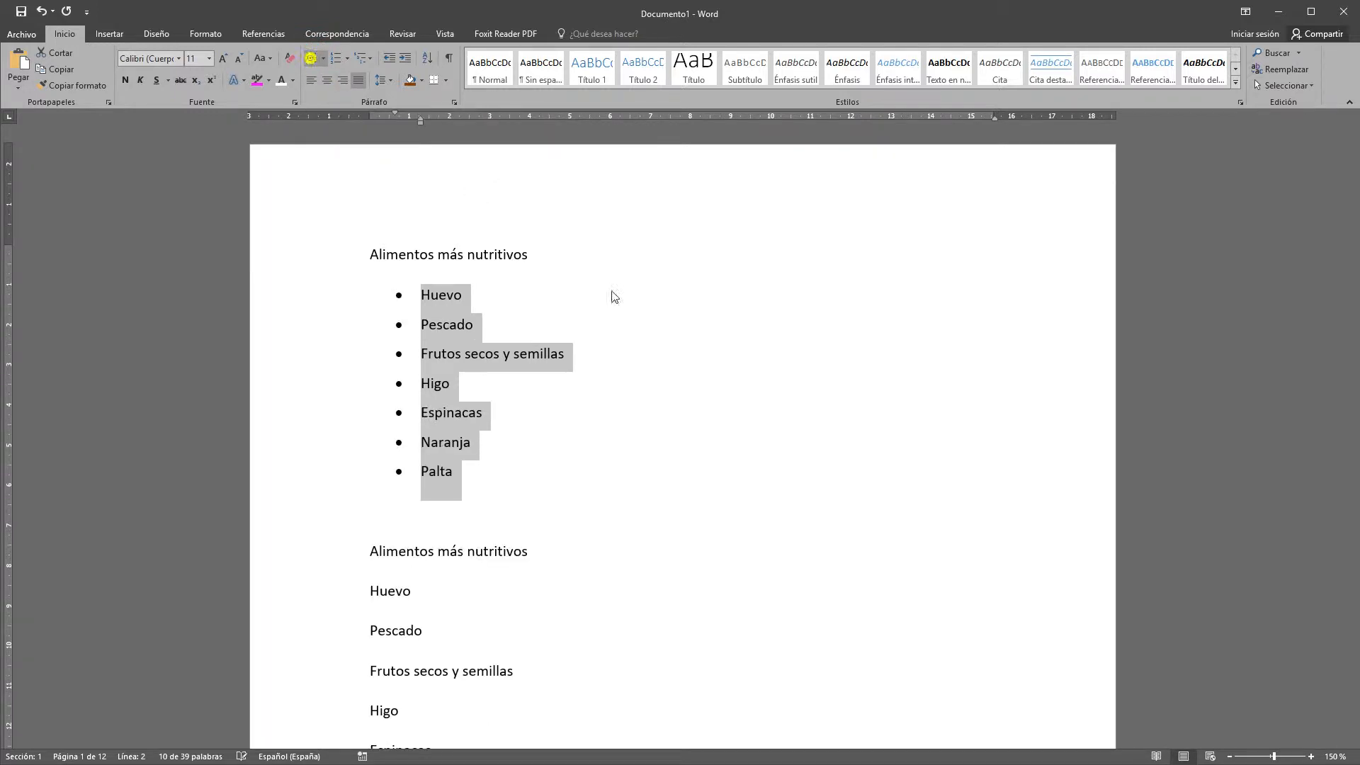
click(566, 441)
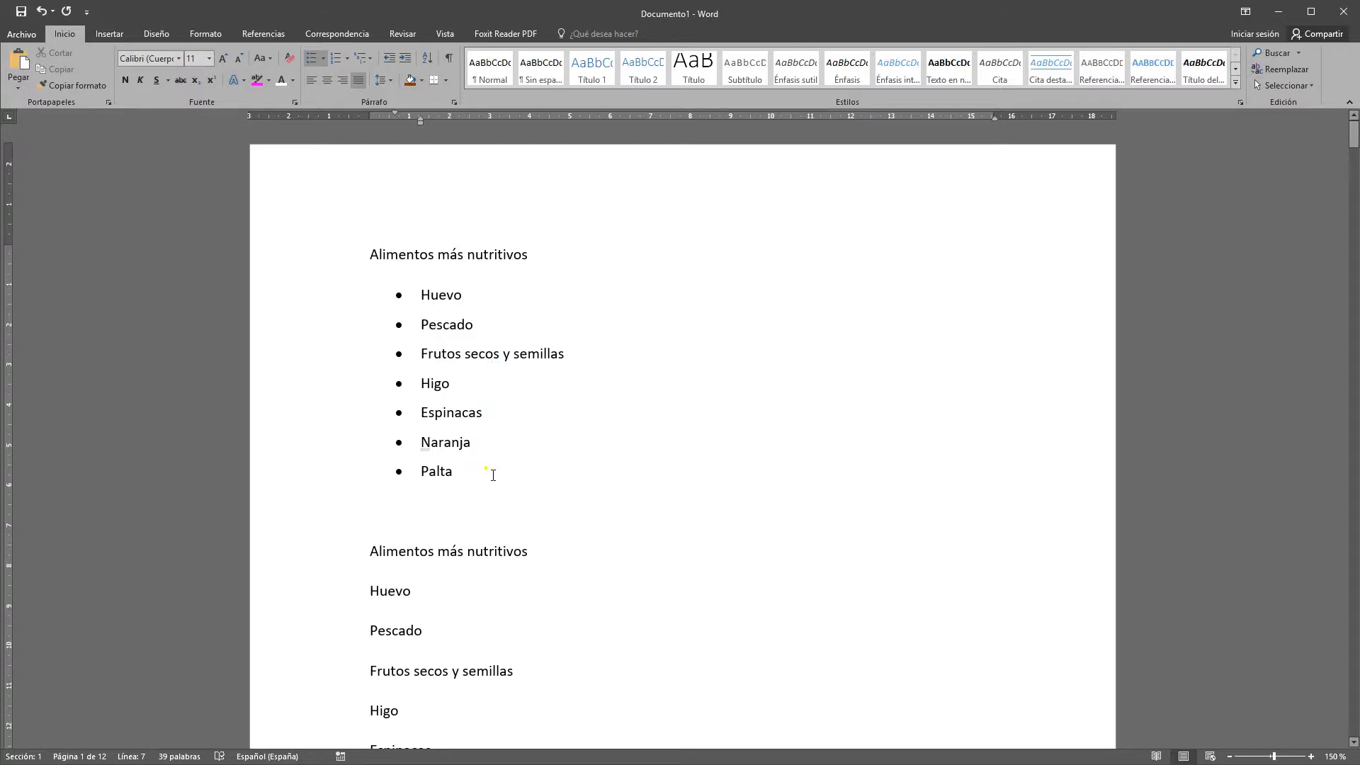
Step: Change the bullets of the first food list to the arrowhead style from the bullet library
drag(492, 474, 445, 231)
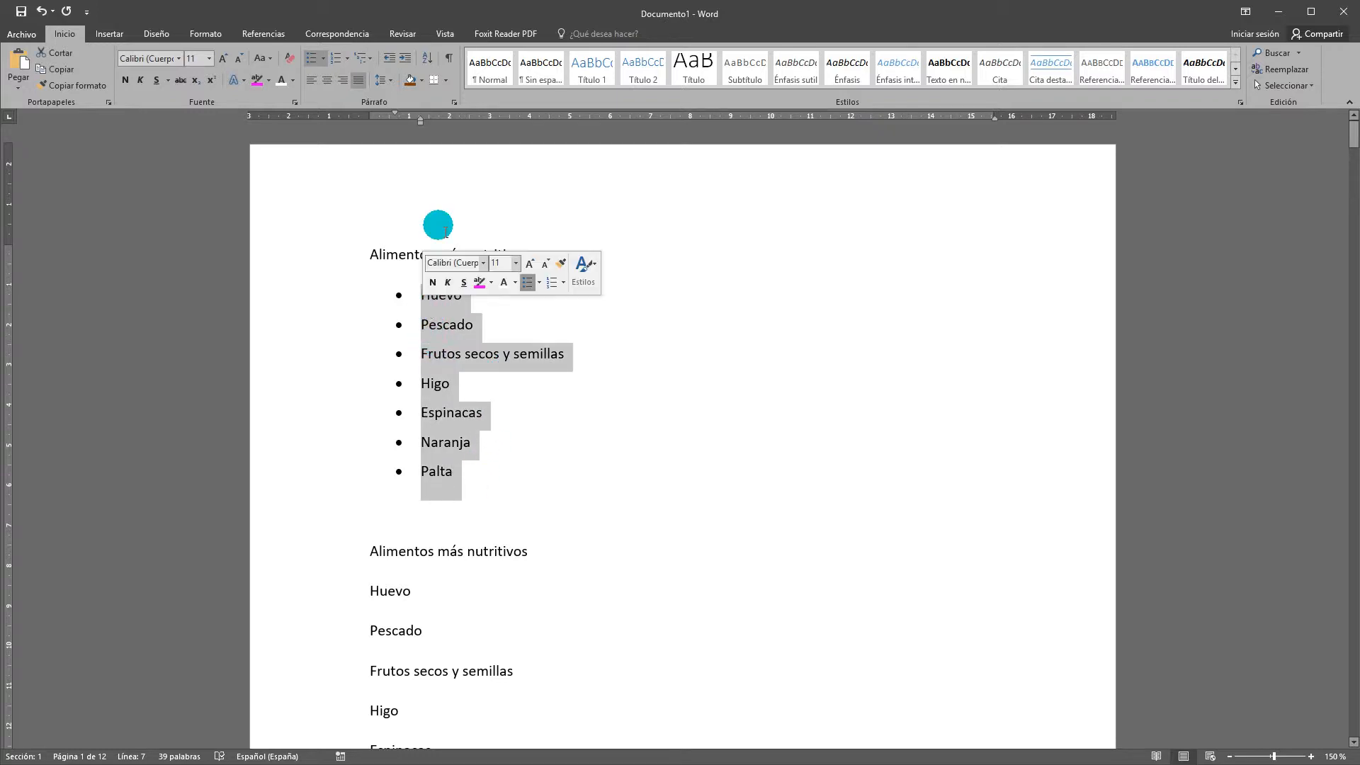
click(322, 58)
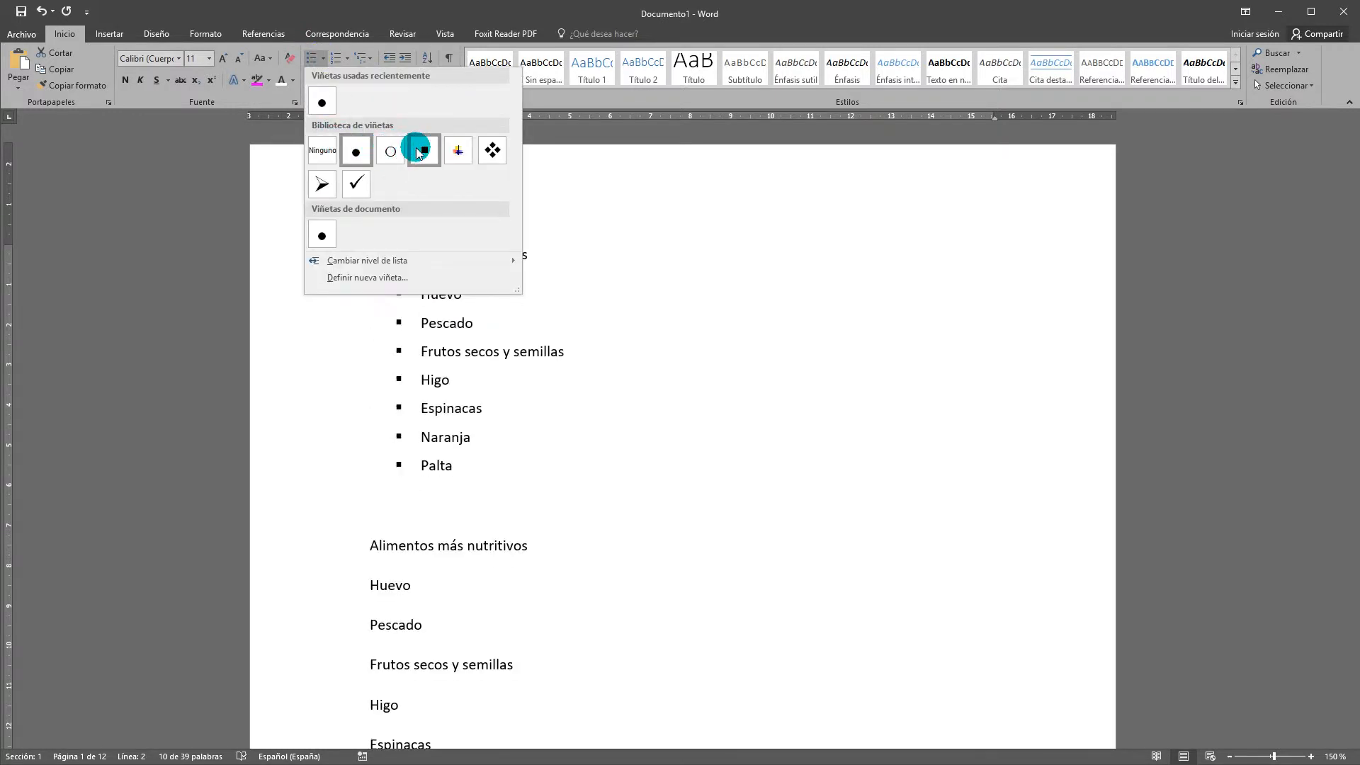
click(328, 184)
click(545, 401)
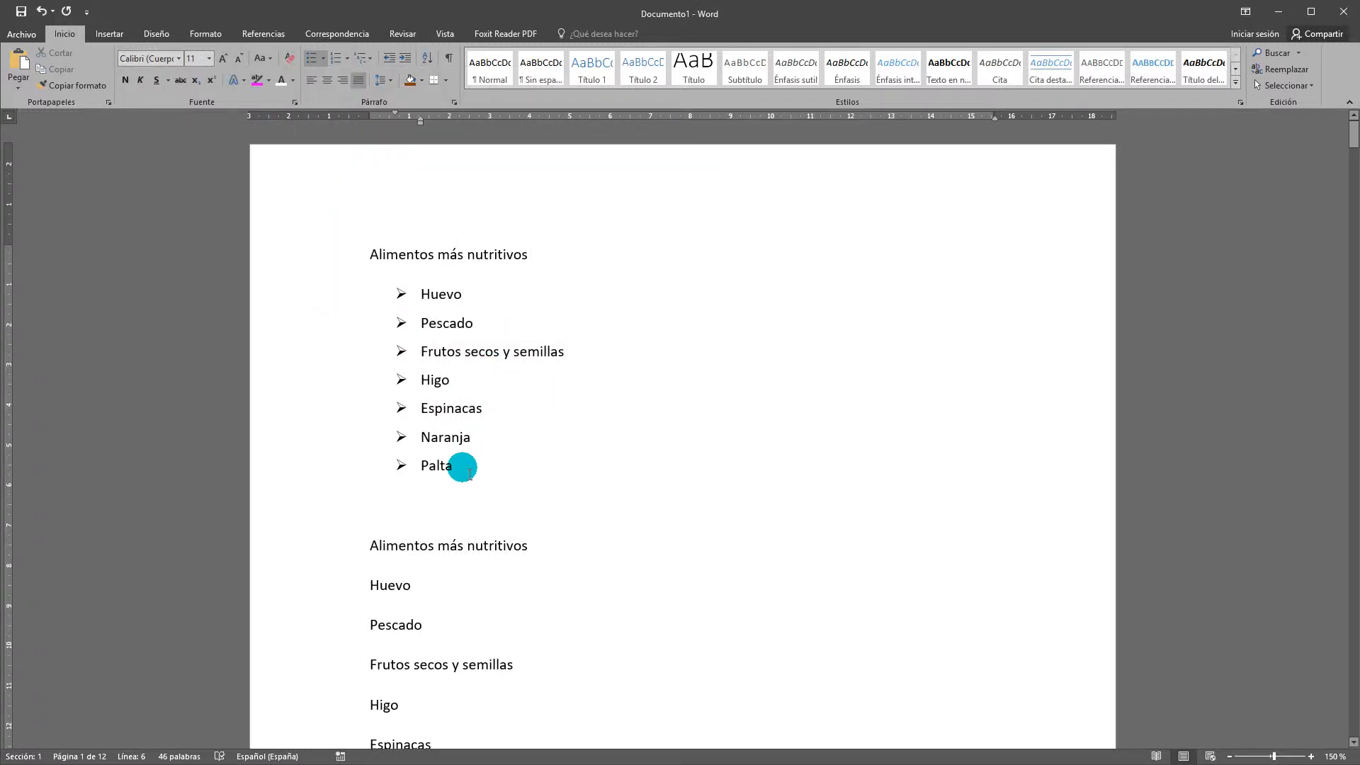
Step: Start defining a new symbol bullet for the first food list, using the Wingdings font as the symbol source
drag(463, 468, 416, 291)
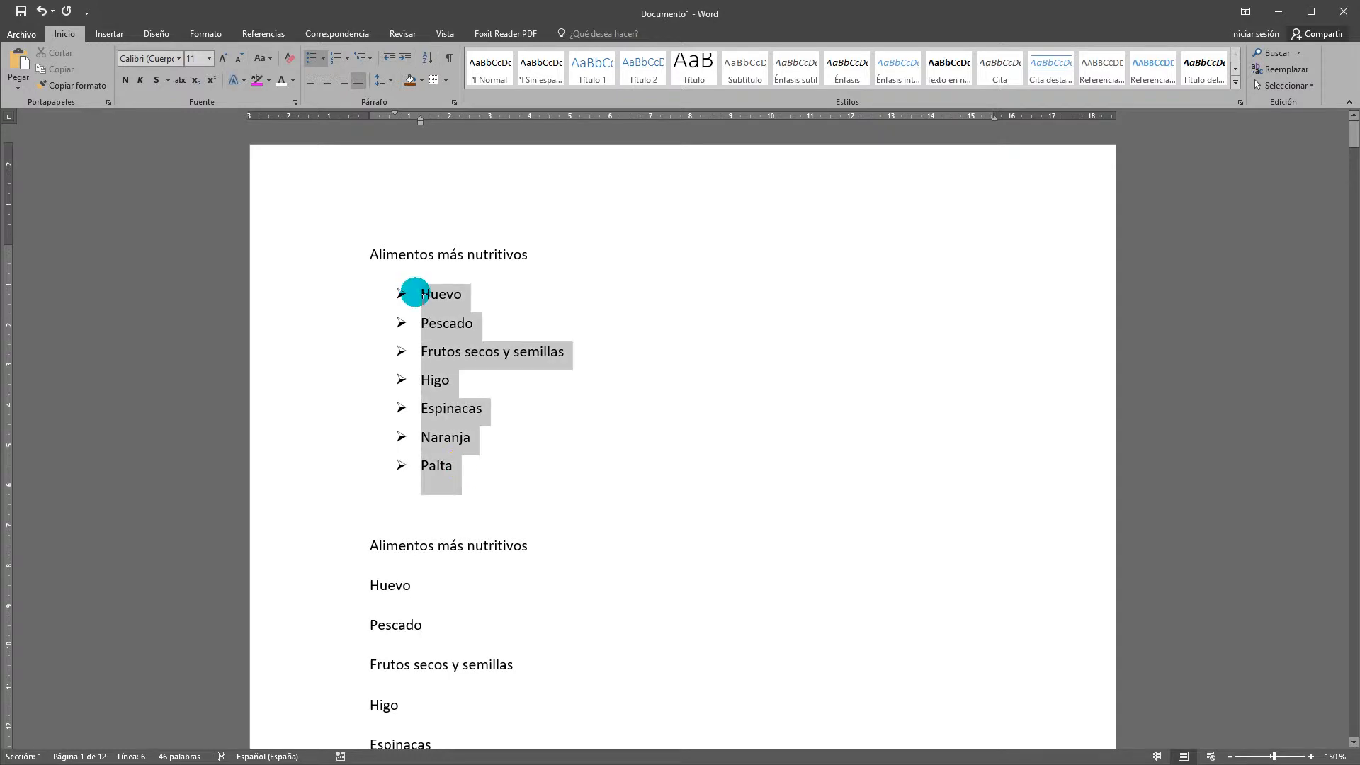
click(324, 62)
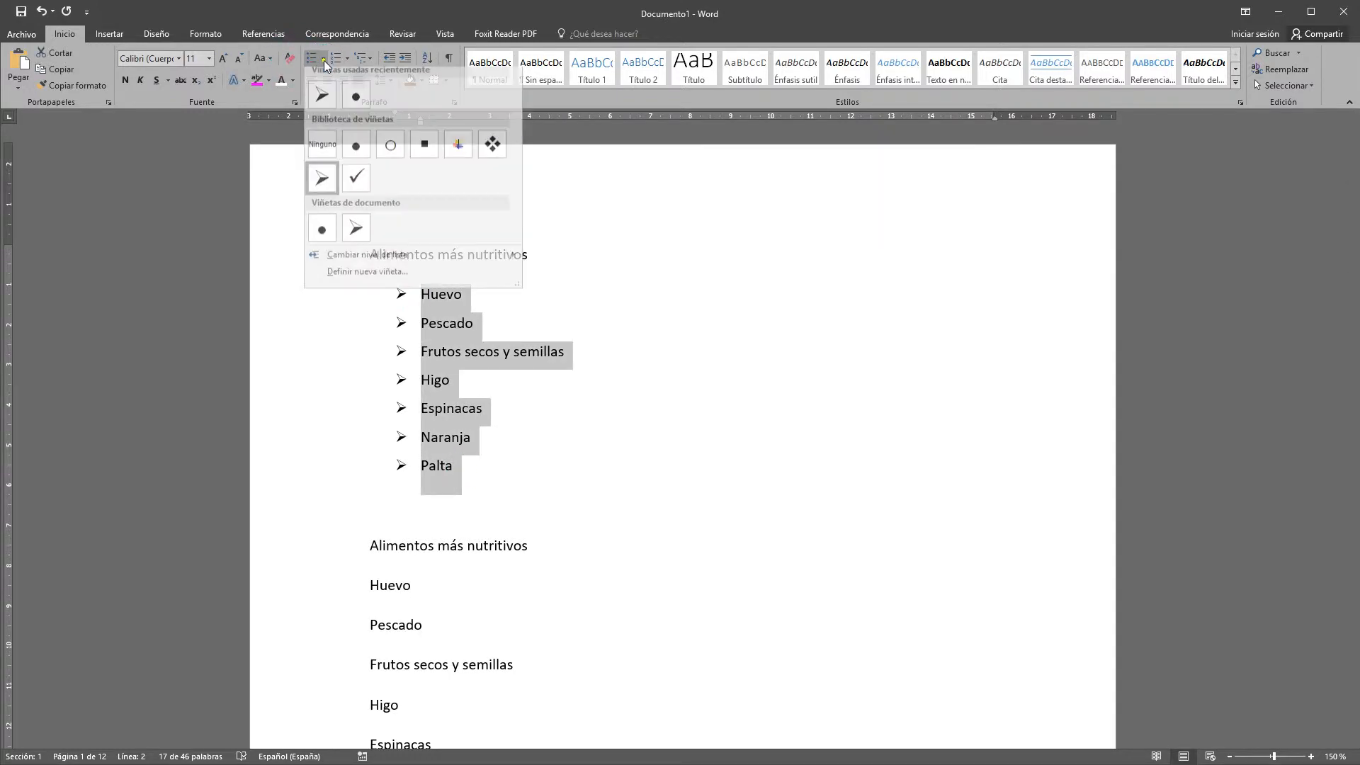
click(362, 279)
click(632, 294)
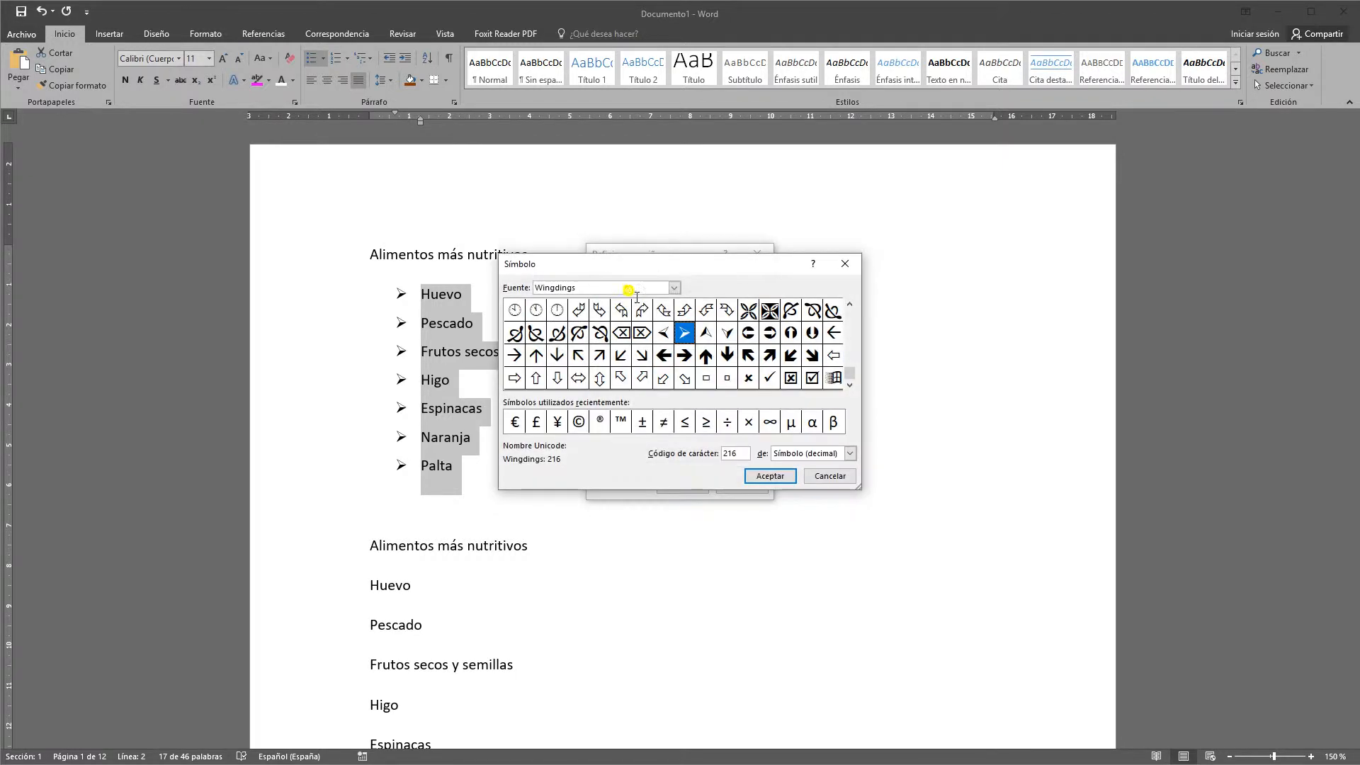
drag(677, 264, 715, 366)
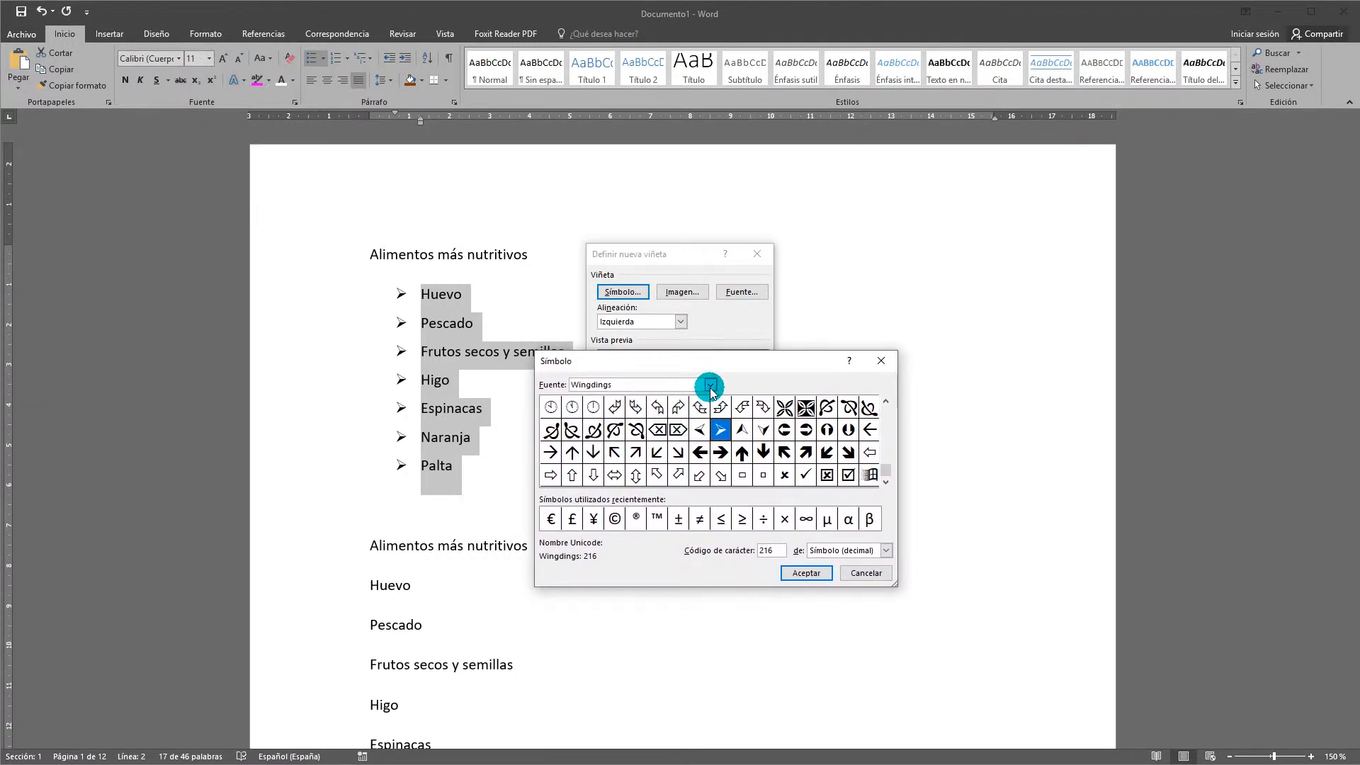
click(709, 384)
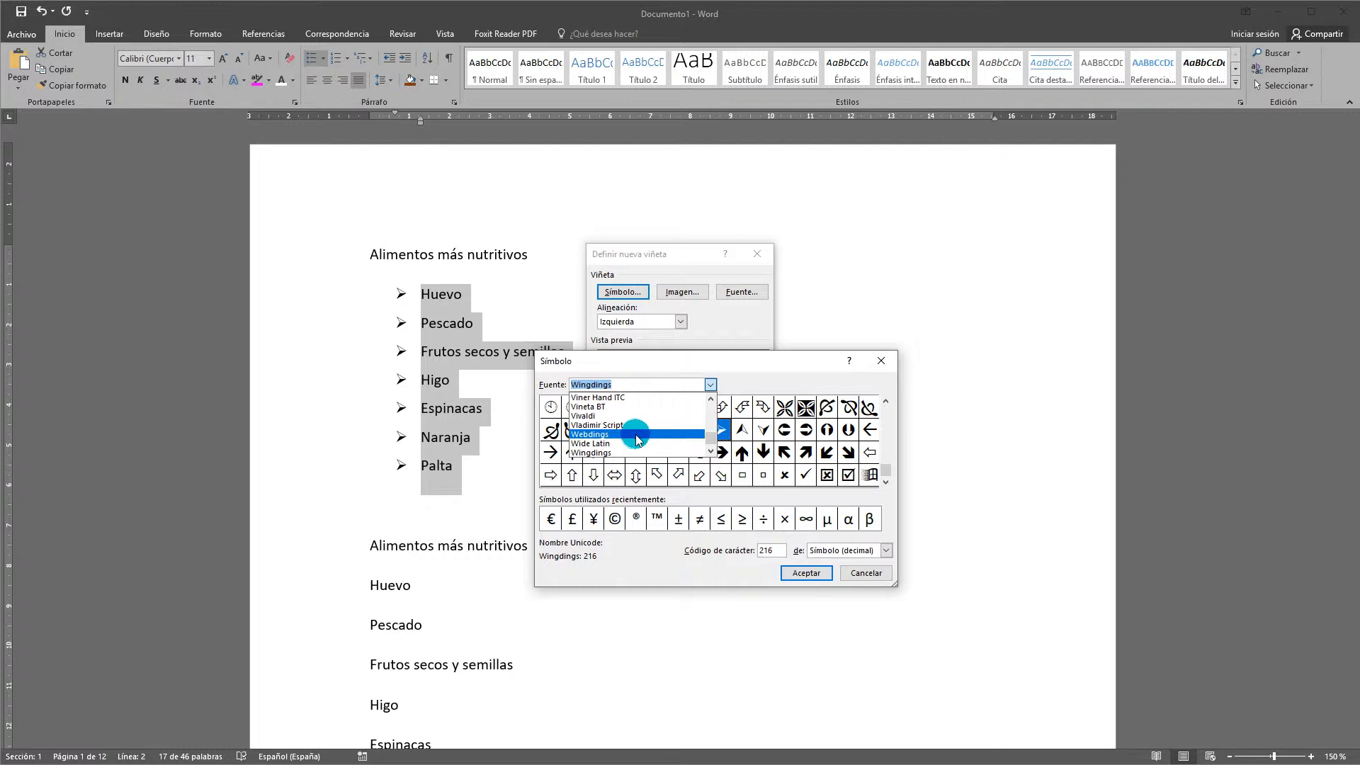
click(633, 453)
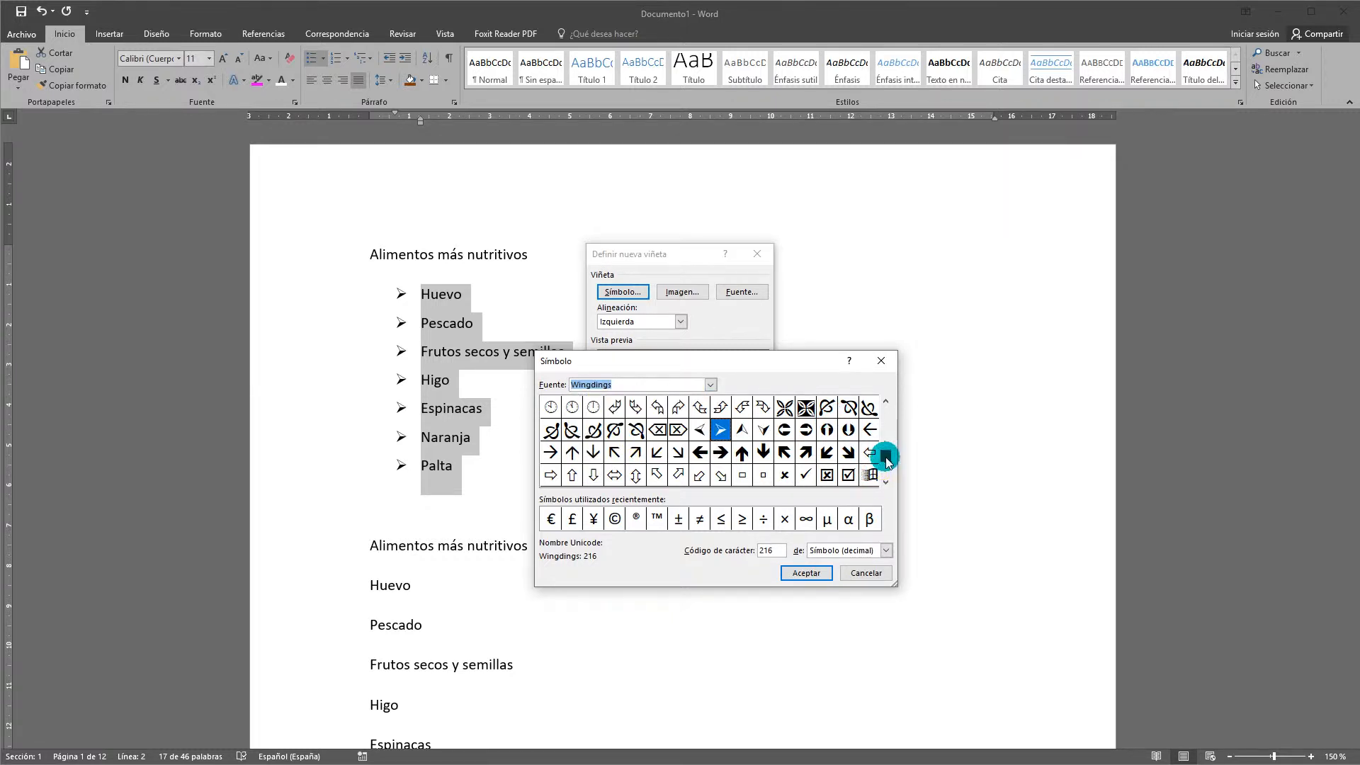
Step: Choose the Wingdings smiley face as the new bullet symbol and apply it to the first food list
scroll(885, 432, up, 2)
click(886, 404)
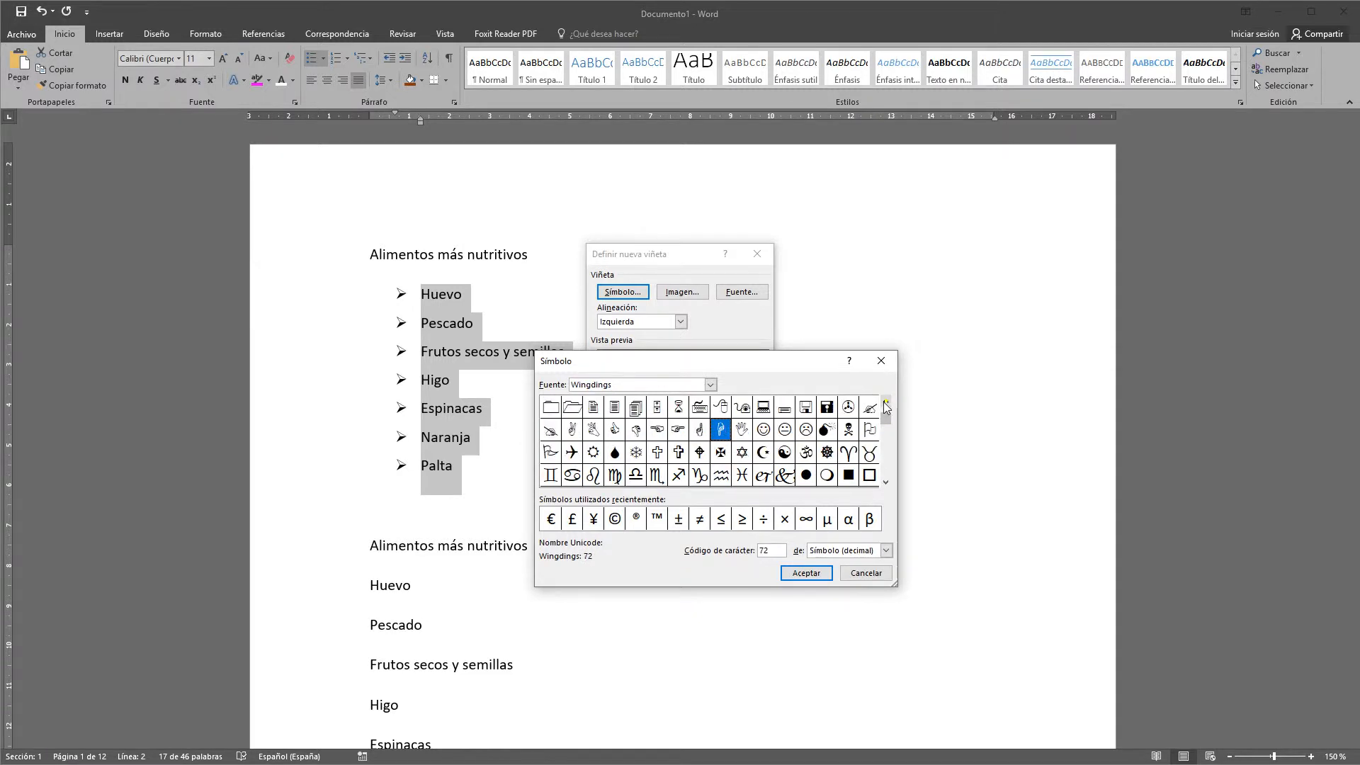
click(763, 429)
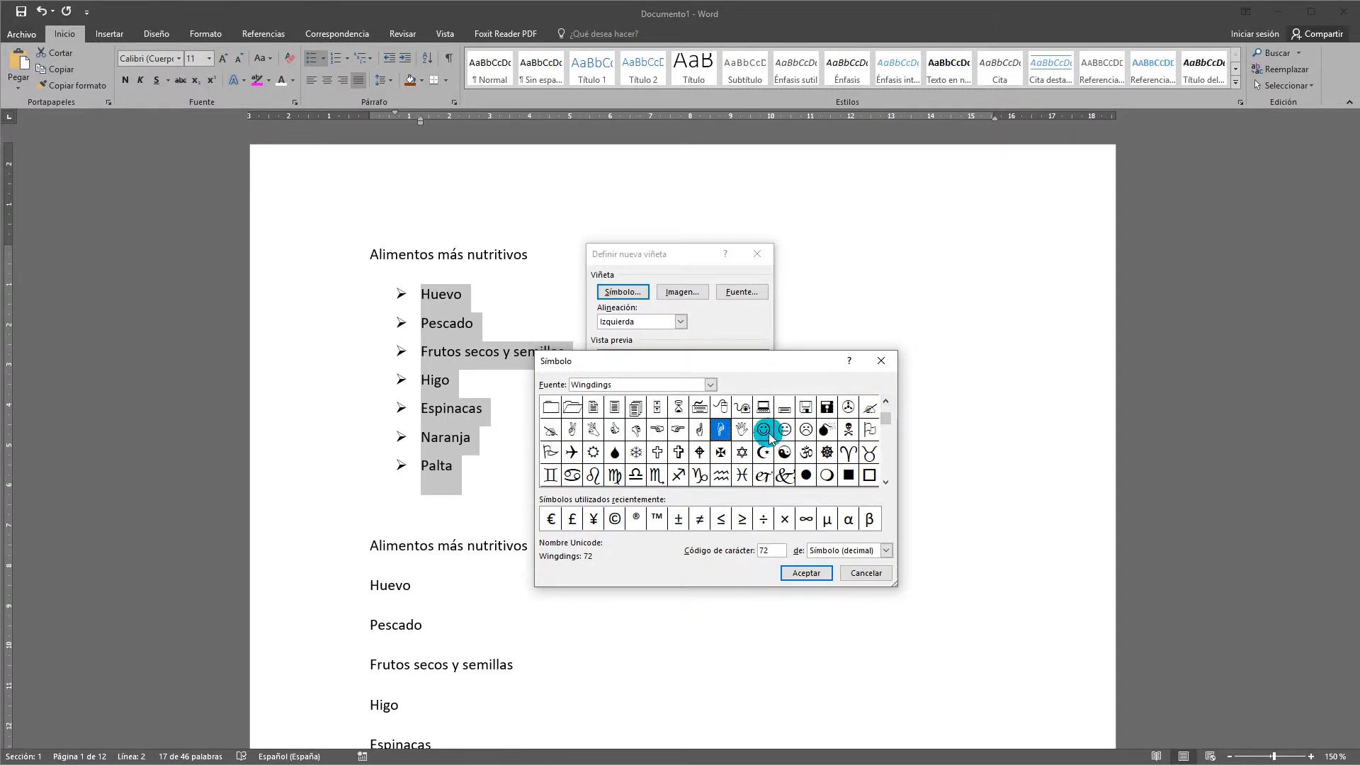
click(808, 574)
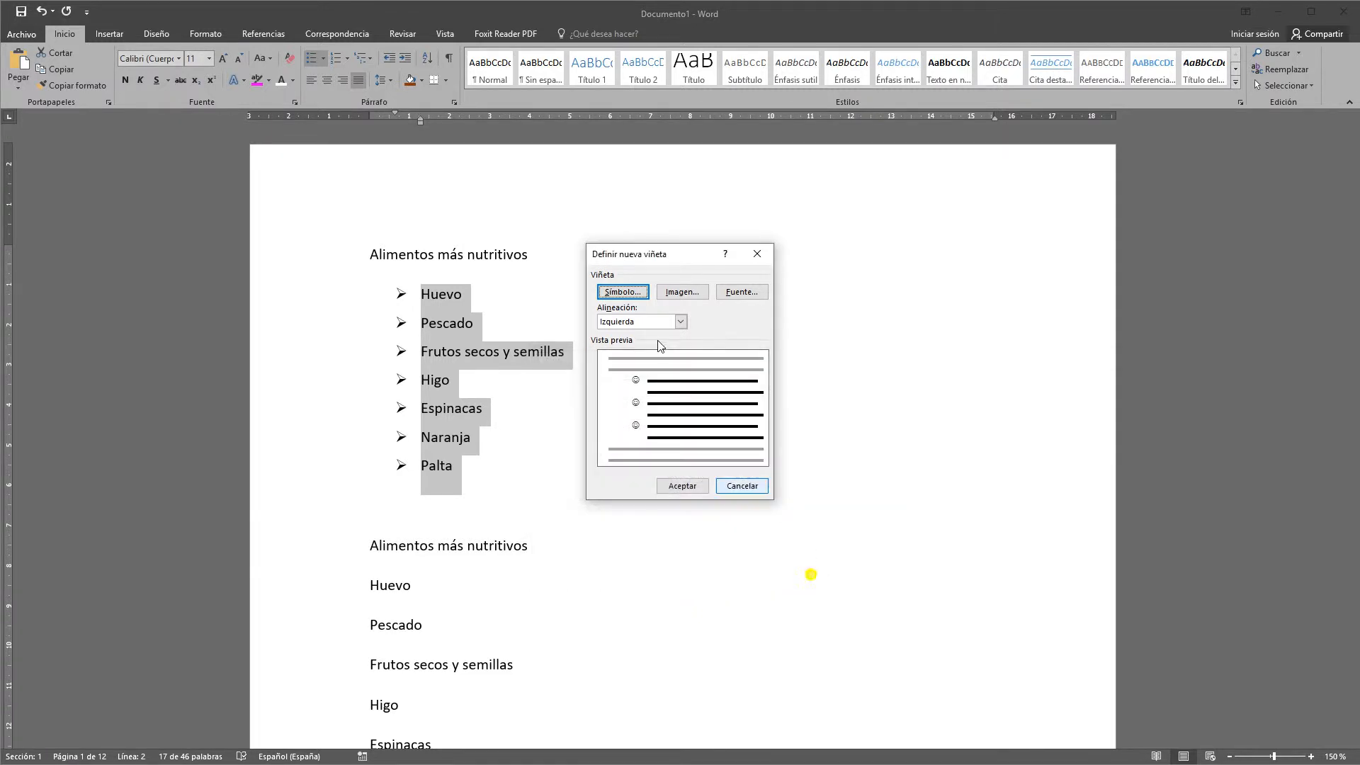
click(701, 487)
click(476, 407)
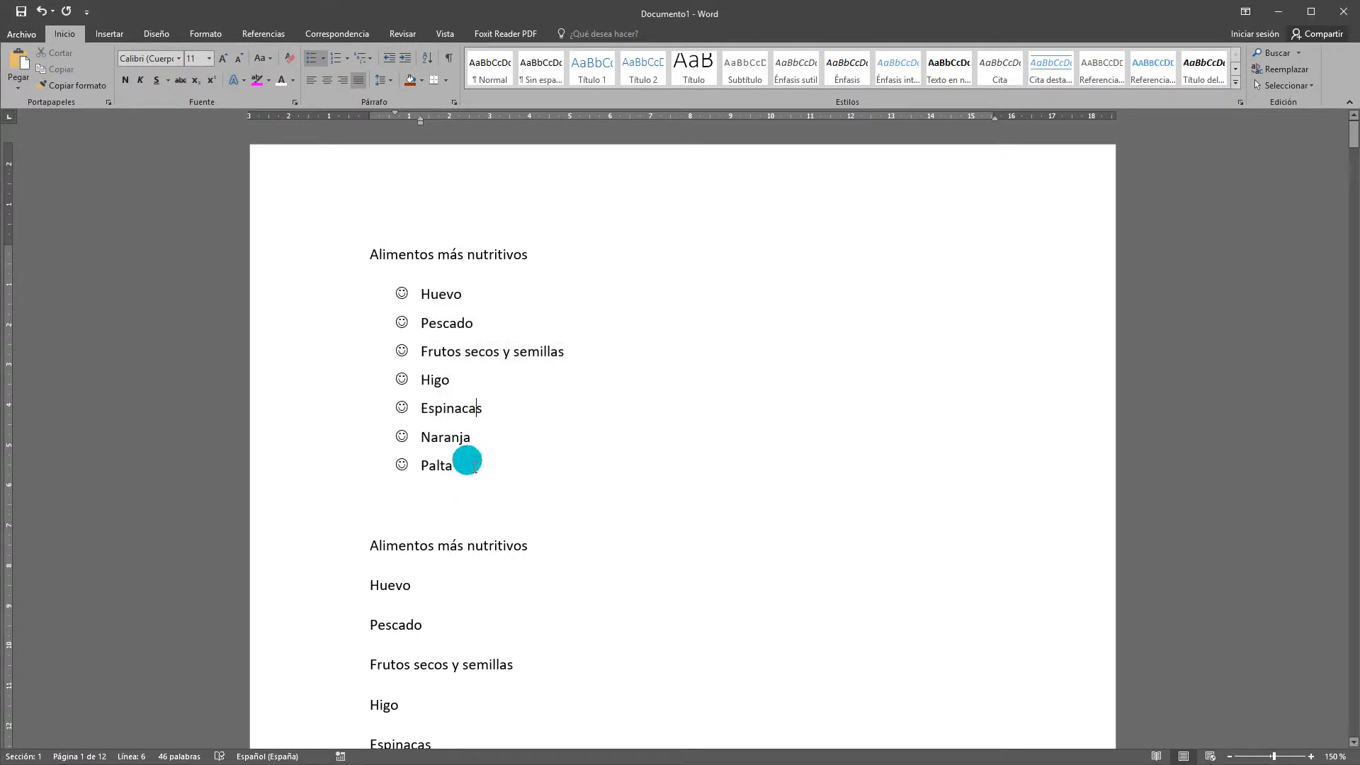
Step: Switch the first food list from the smiley bullets back to the arrowhead bullets
drag(471, 455, 416, 310)
click(489, 380)
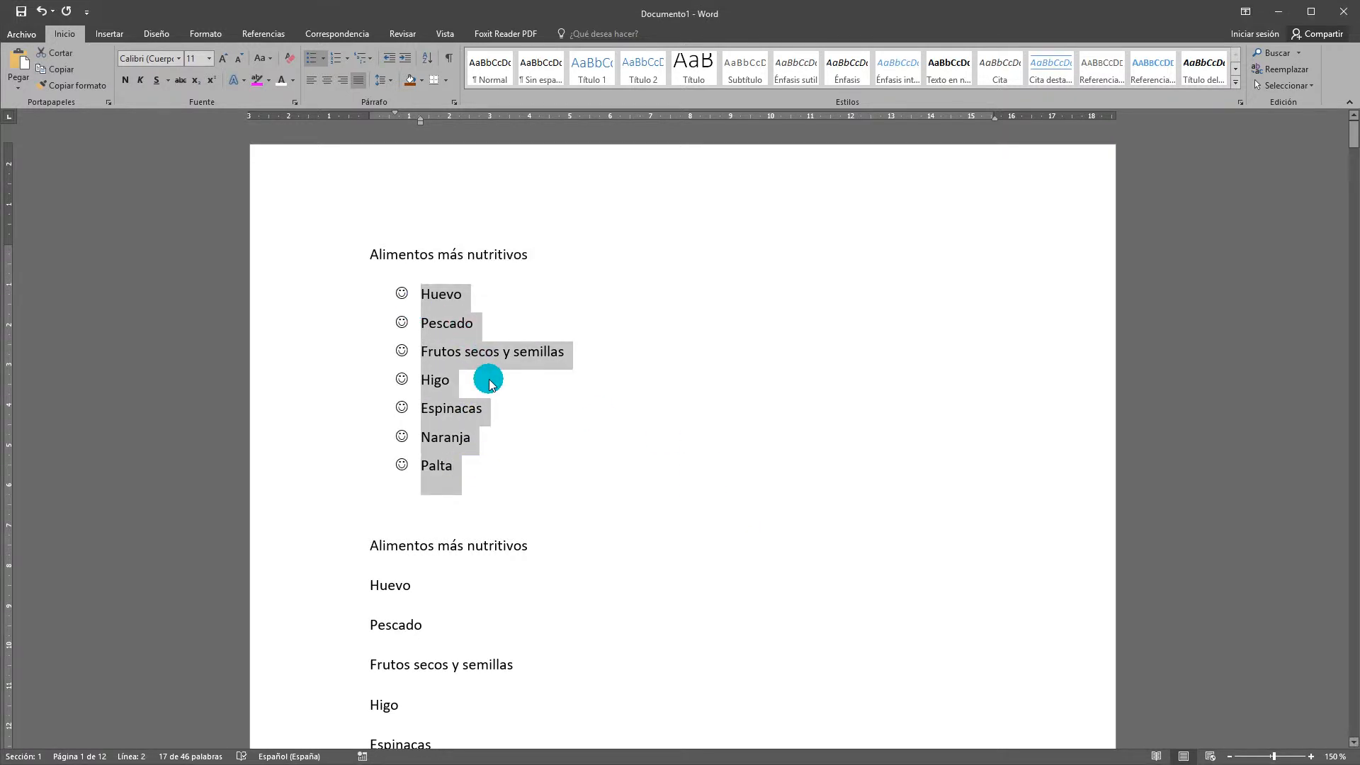
click(500, 380)
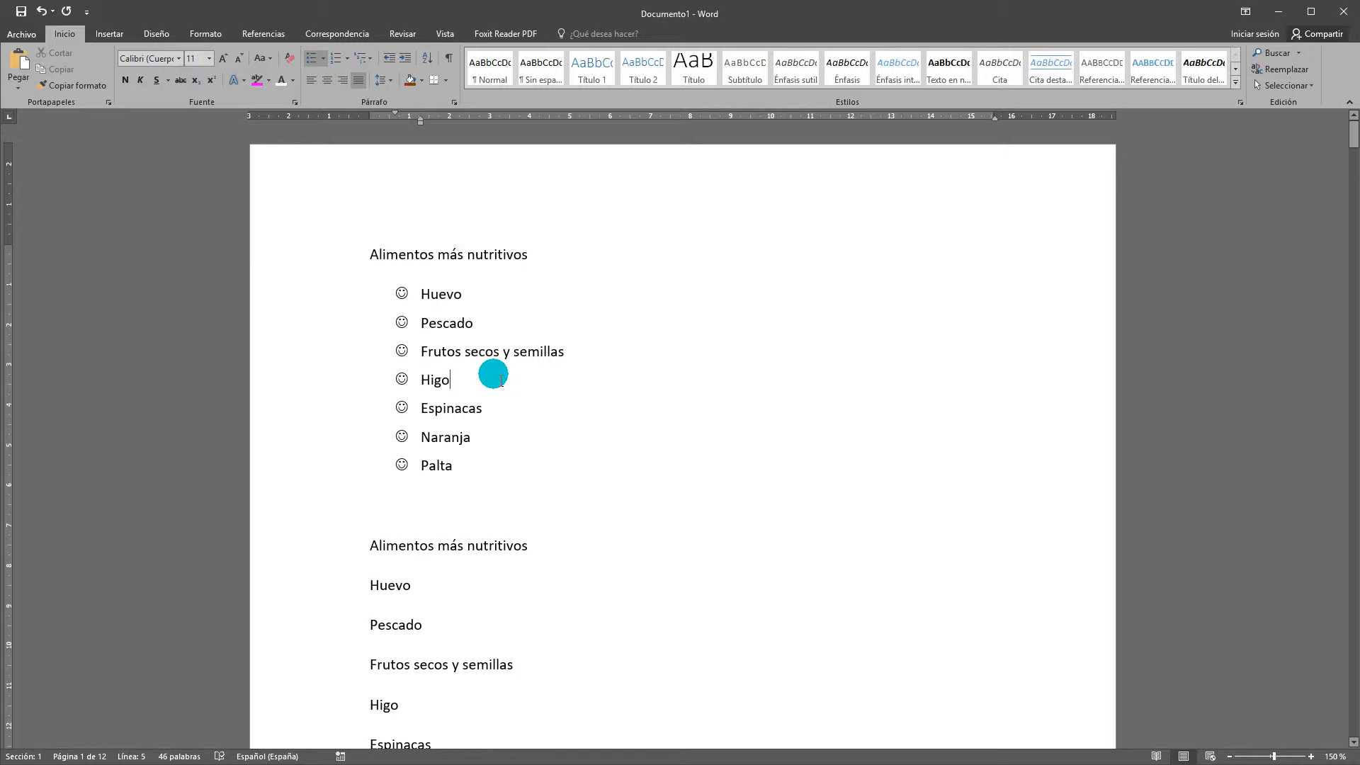
drag(477, 474, 420, 307)
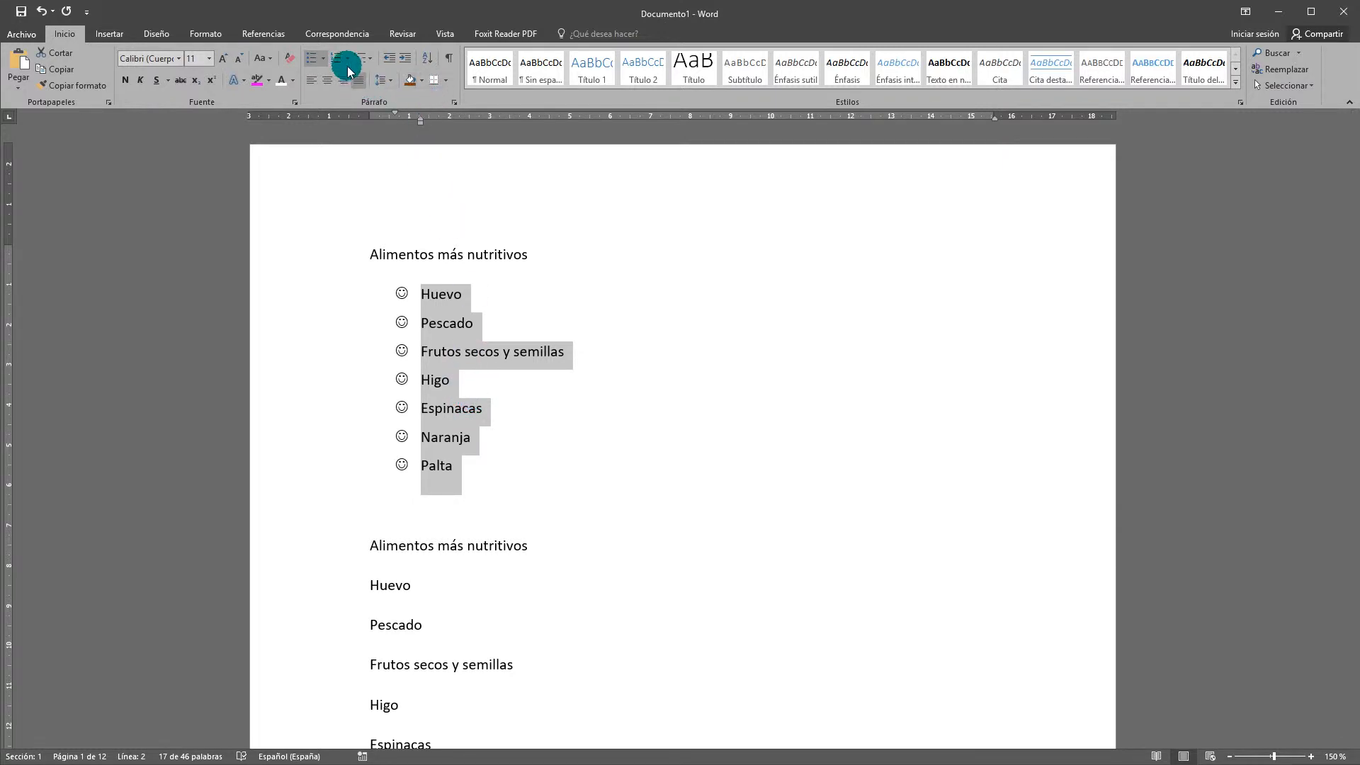
click(323, 58)
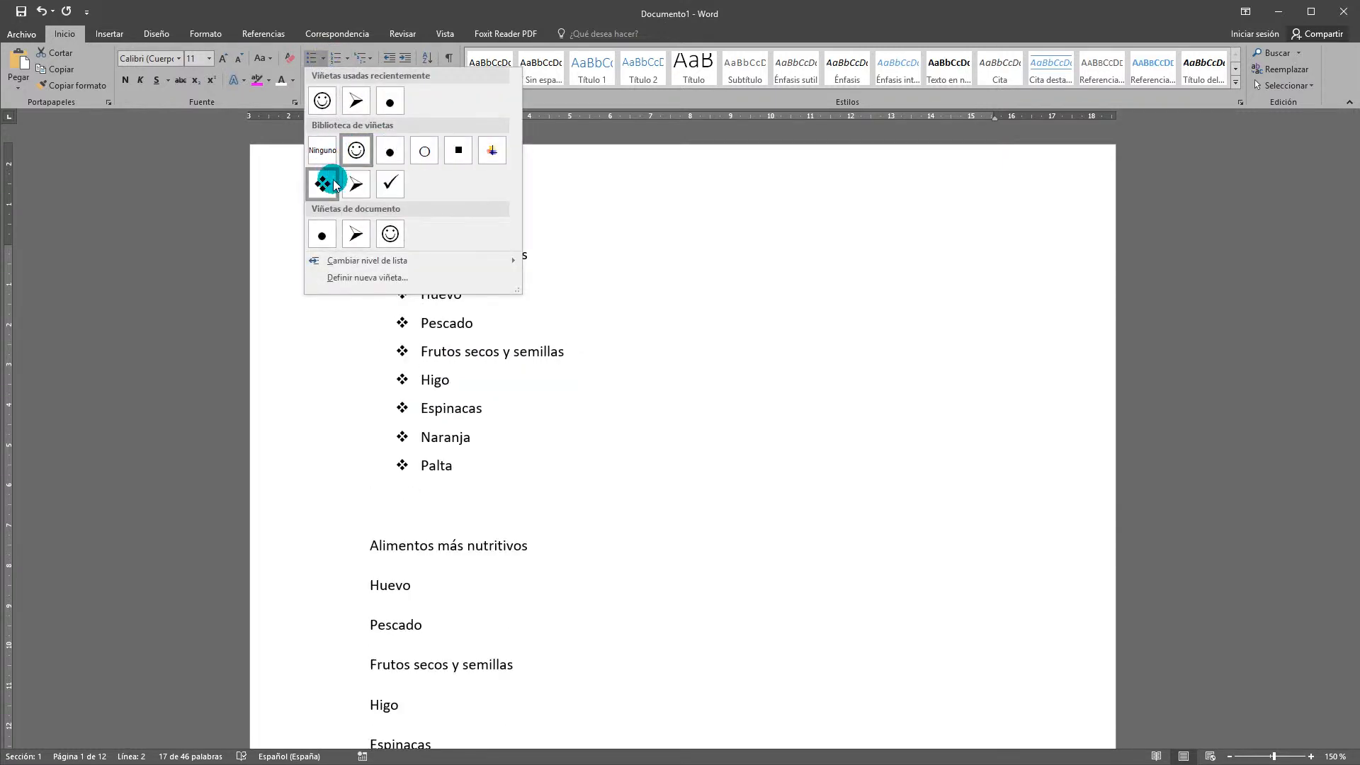
click(391, 234)
click(525, 475)
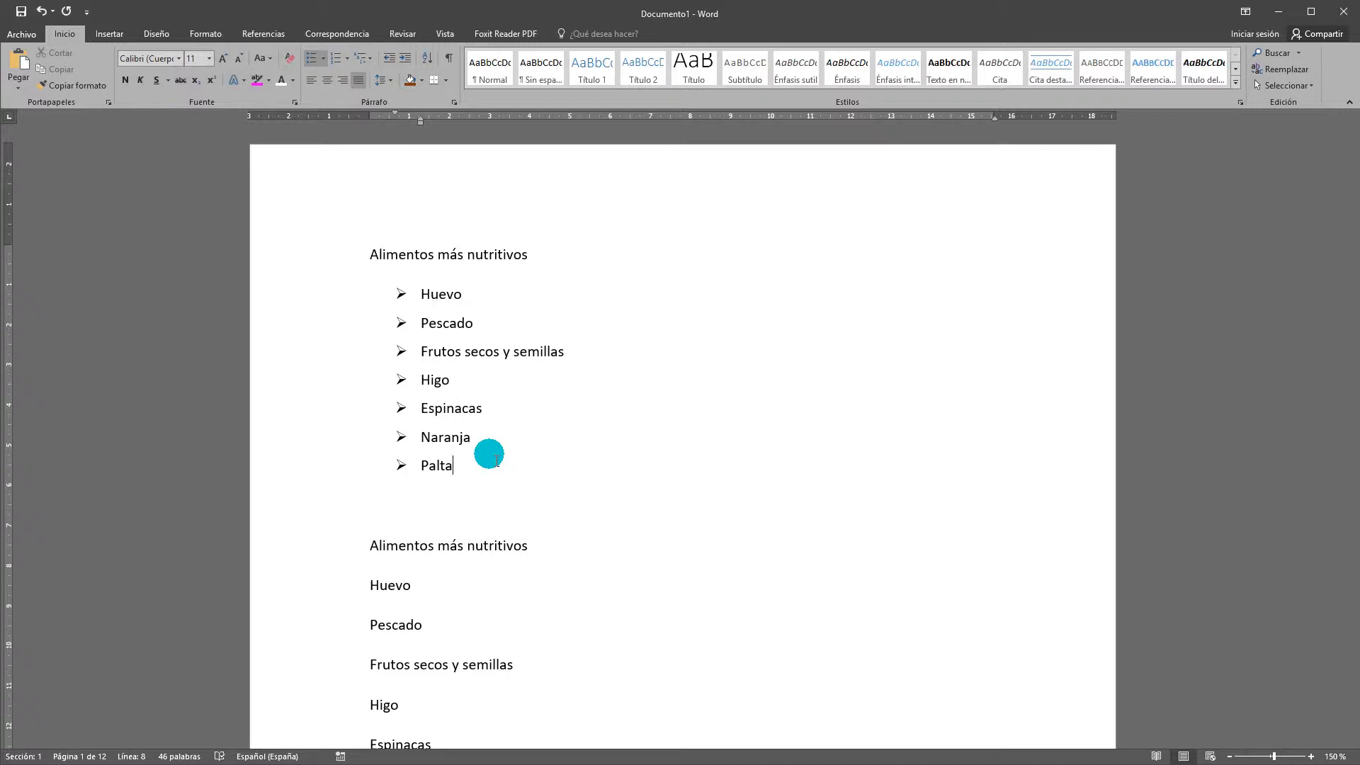
Step: Remove the empty line below the first list and apply 1., 2., 3. numbering to the seven foods in the second block
click(424, 502)
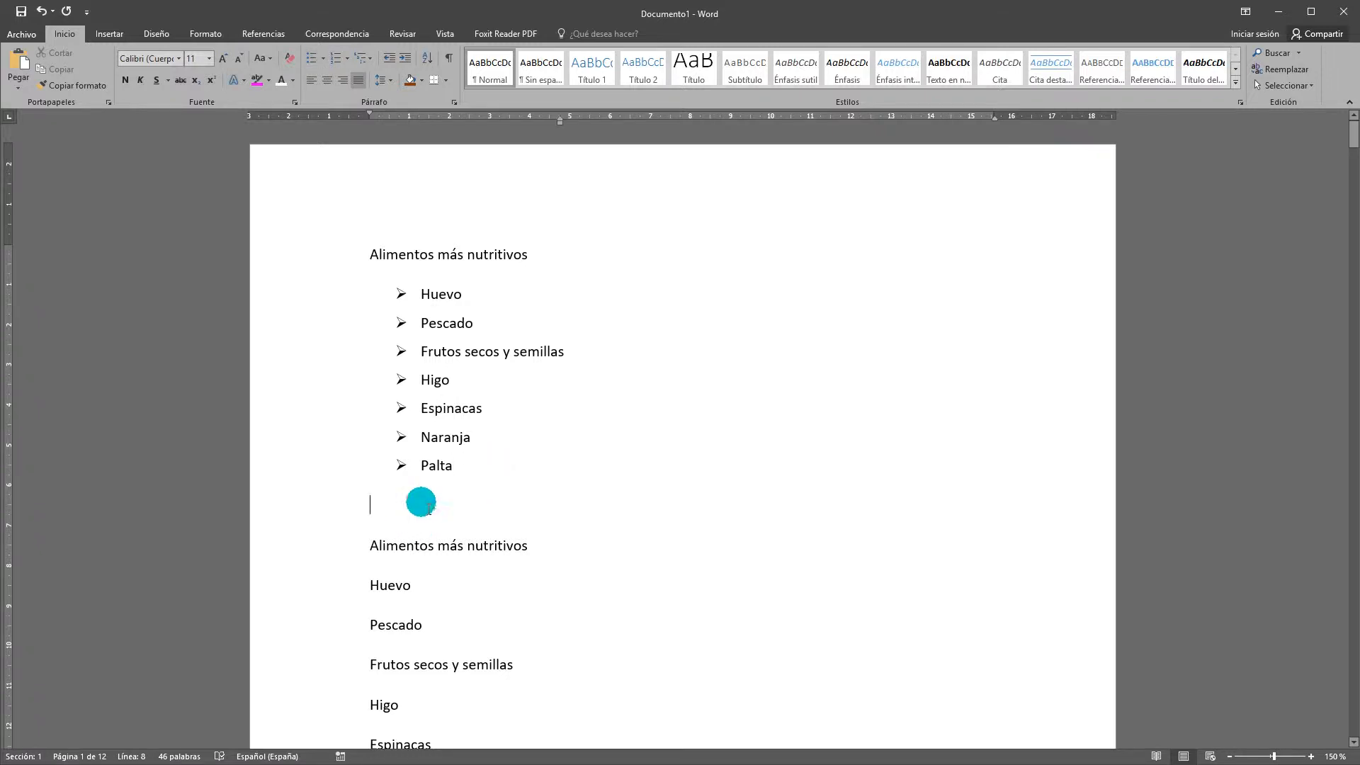
key(BackSpace)
scroll(450, 478, down, 3)
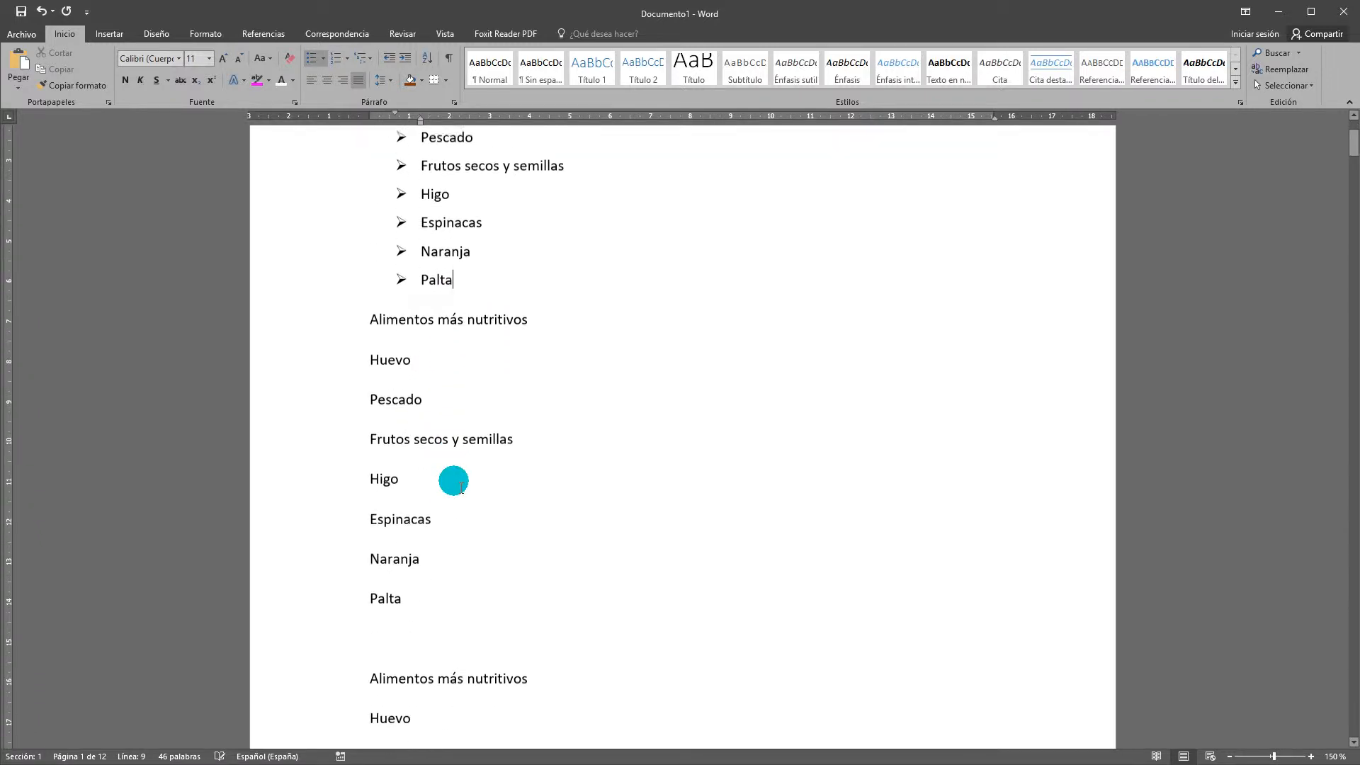
scroll(461, 487, down, 1)
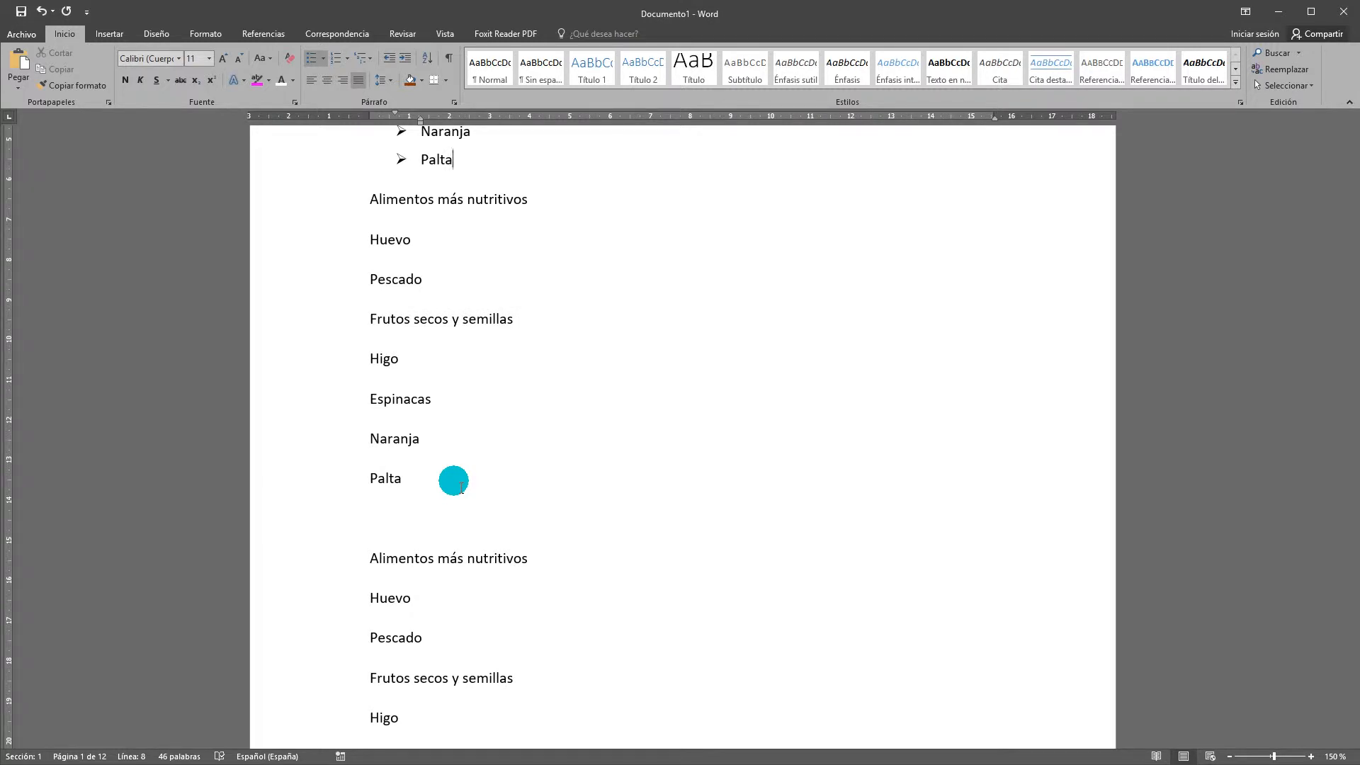
scroll(457, 489, up, 2)
drag(422, 580, 372, 343)
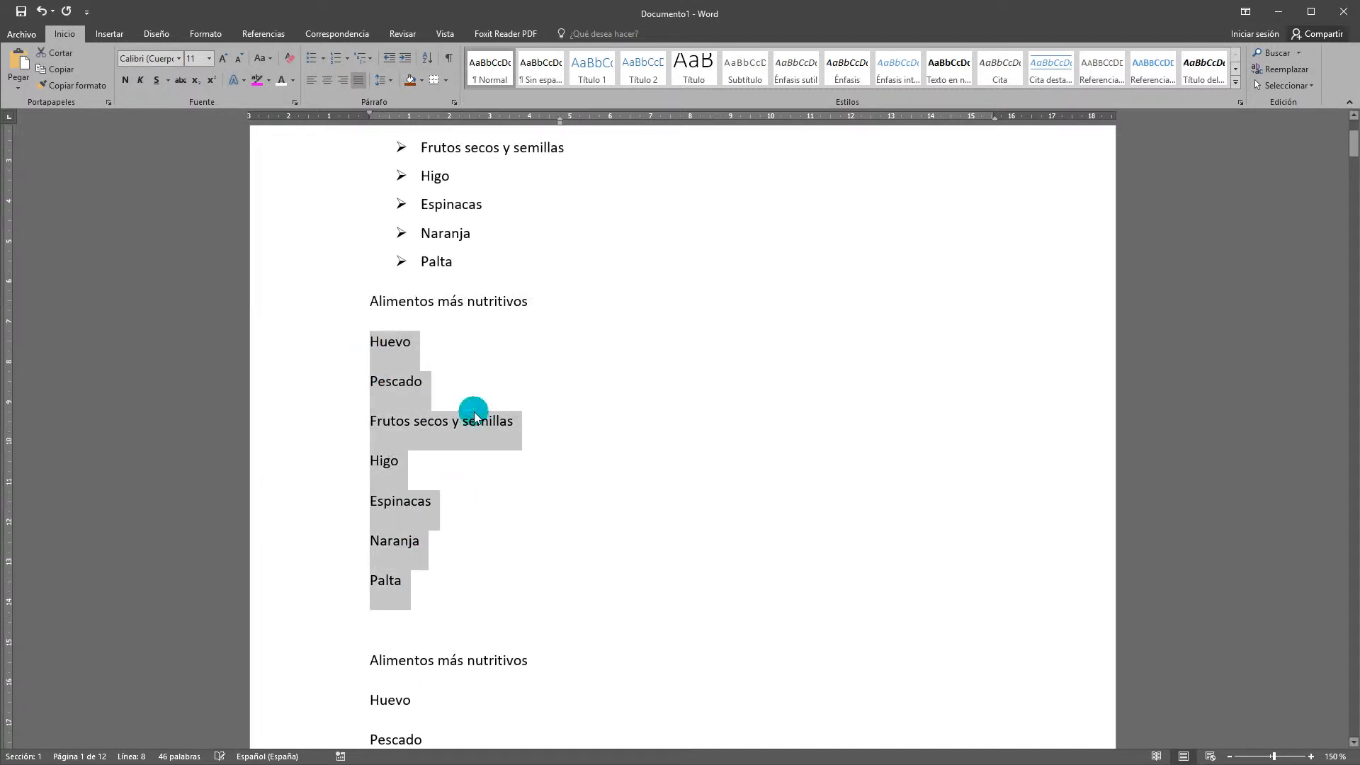
click(338, 62)
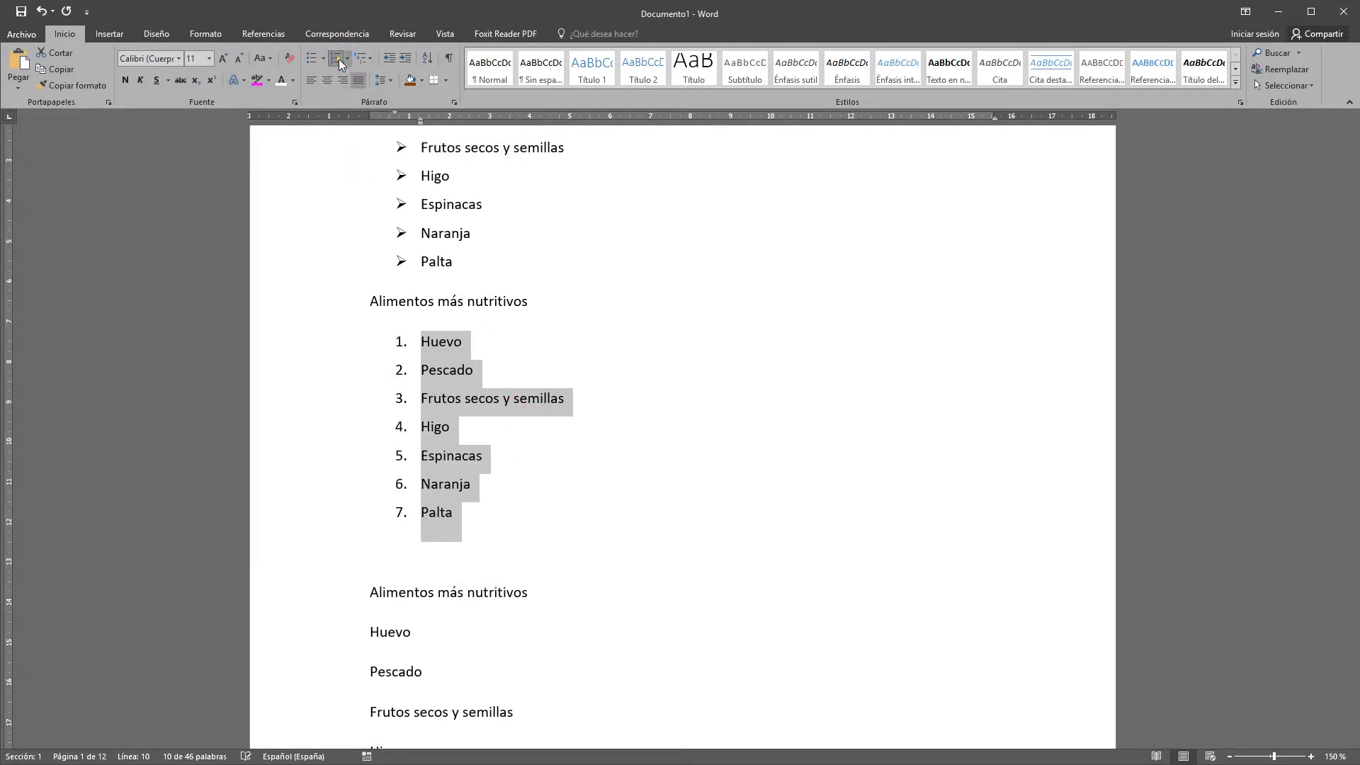
click(494, 536)
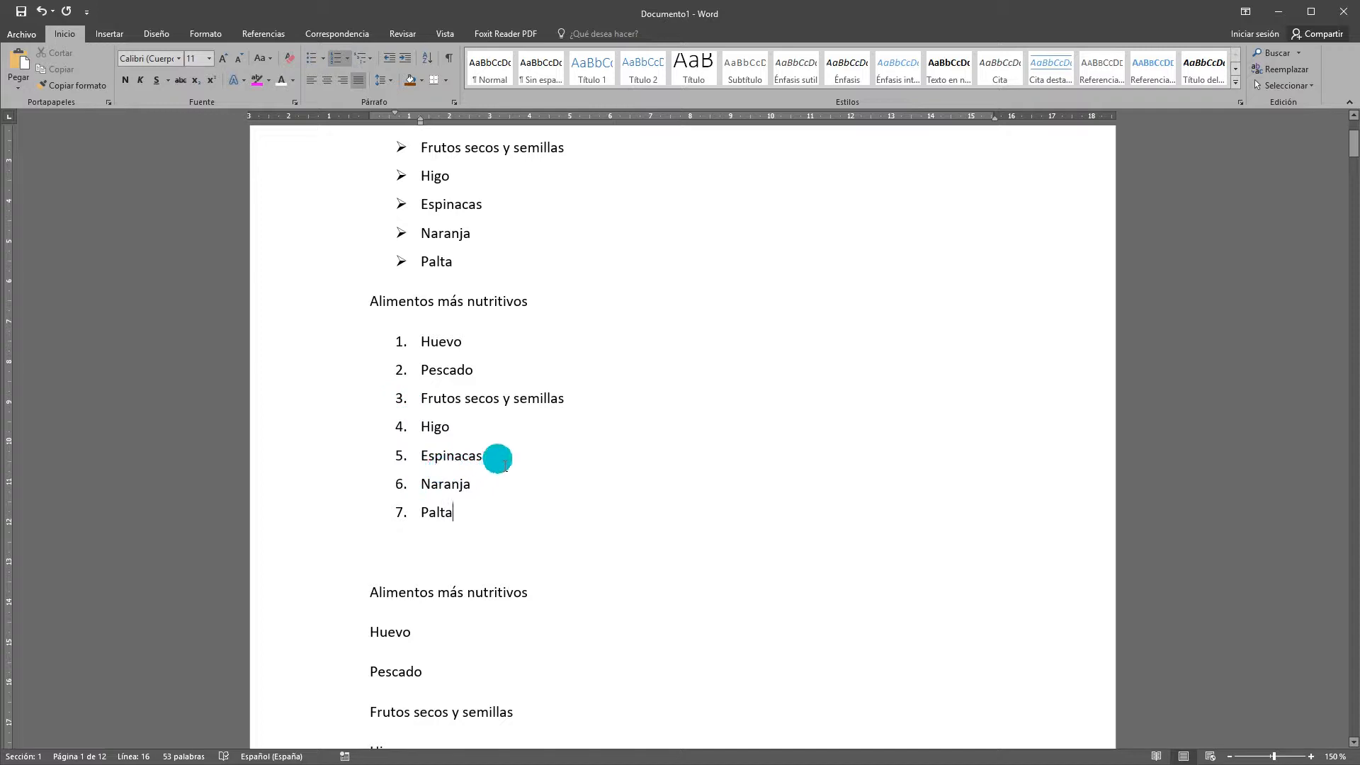
Step: Change the second food list's numbering to a), b), c) and switch it to Roman numerals I., II., III
drag(486, 512, 425, 350)
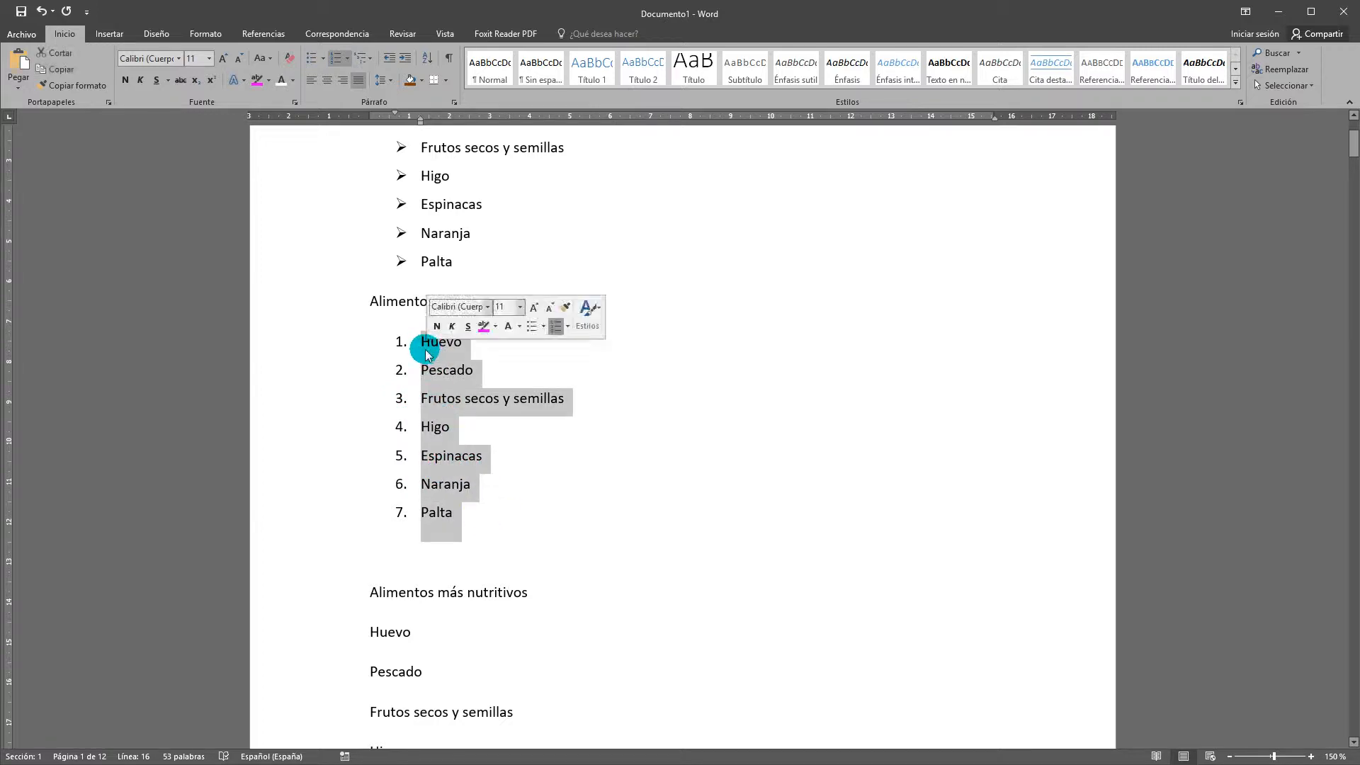
click(347, 63)
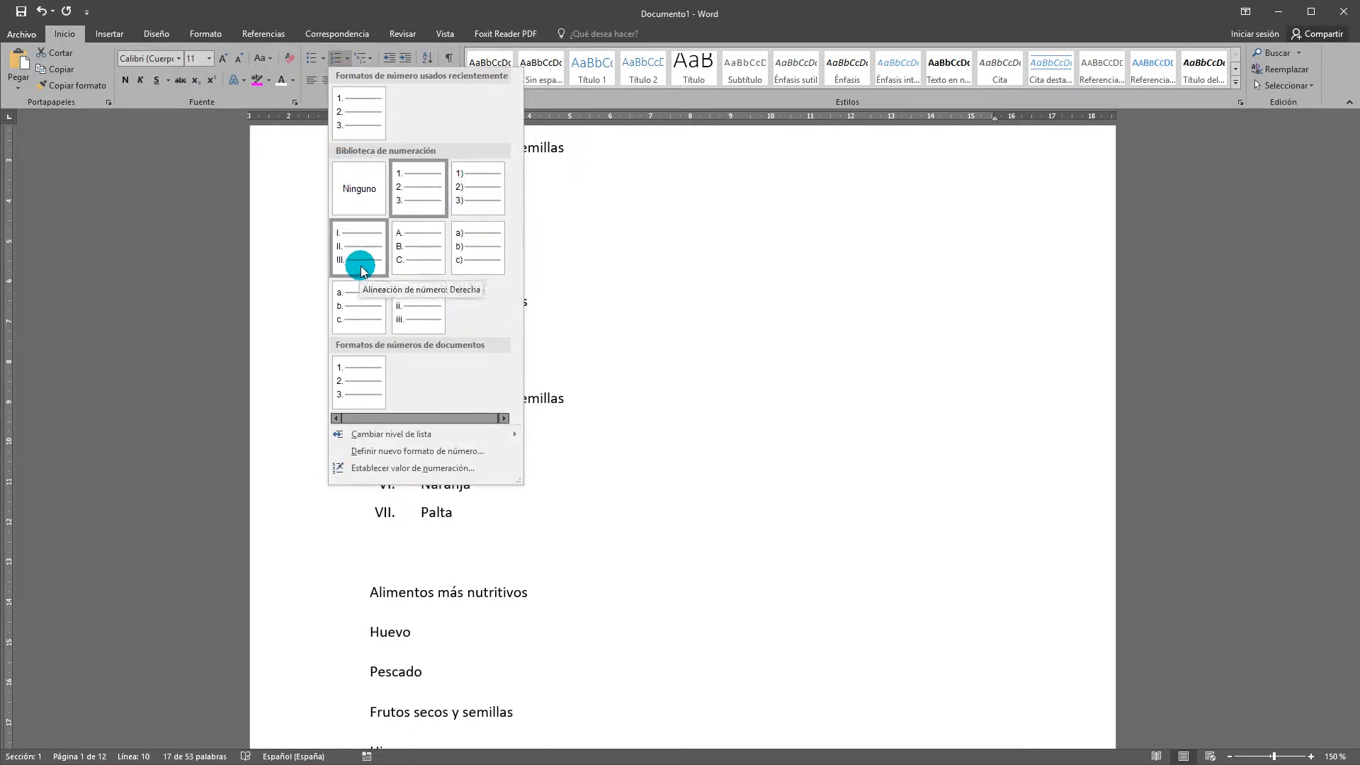
click(471, 261)
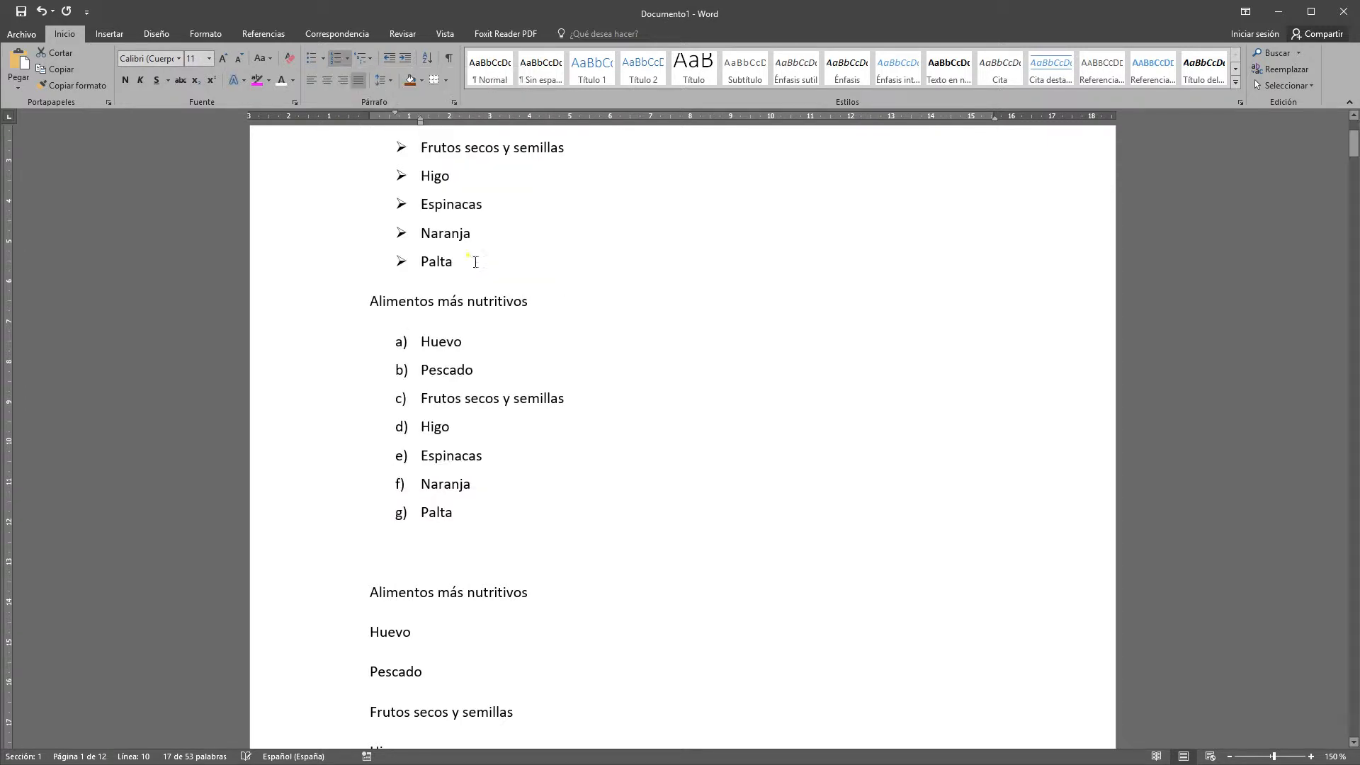
scroll(605, 431, up, 4)
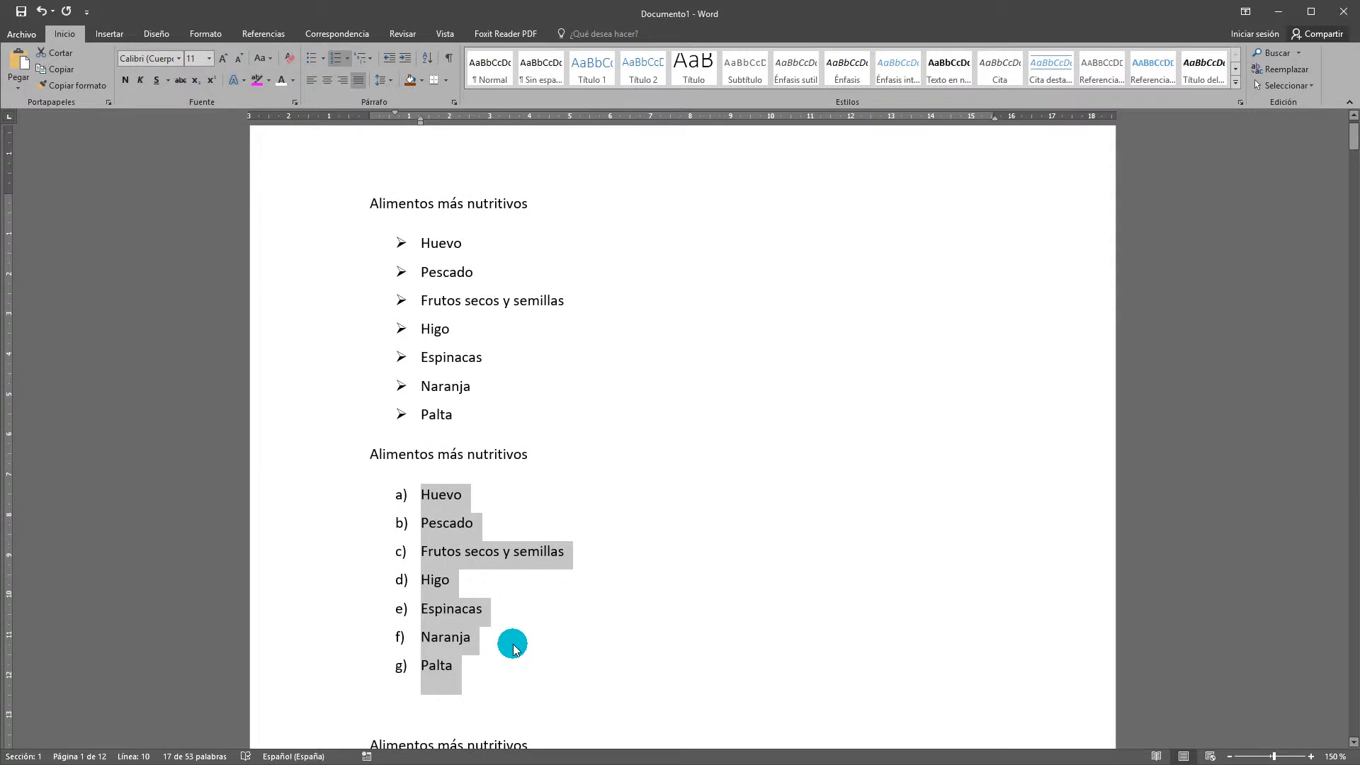
click(347, 63)
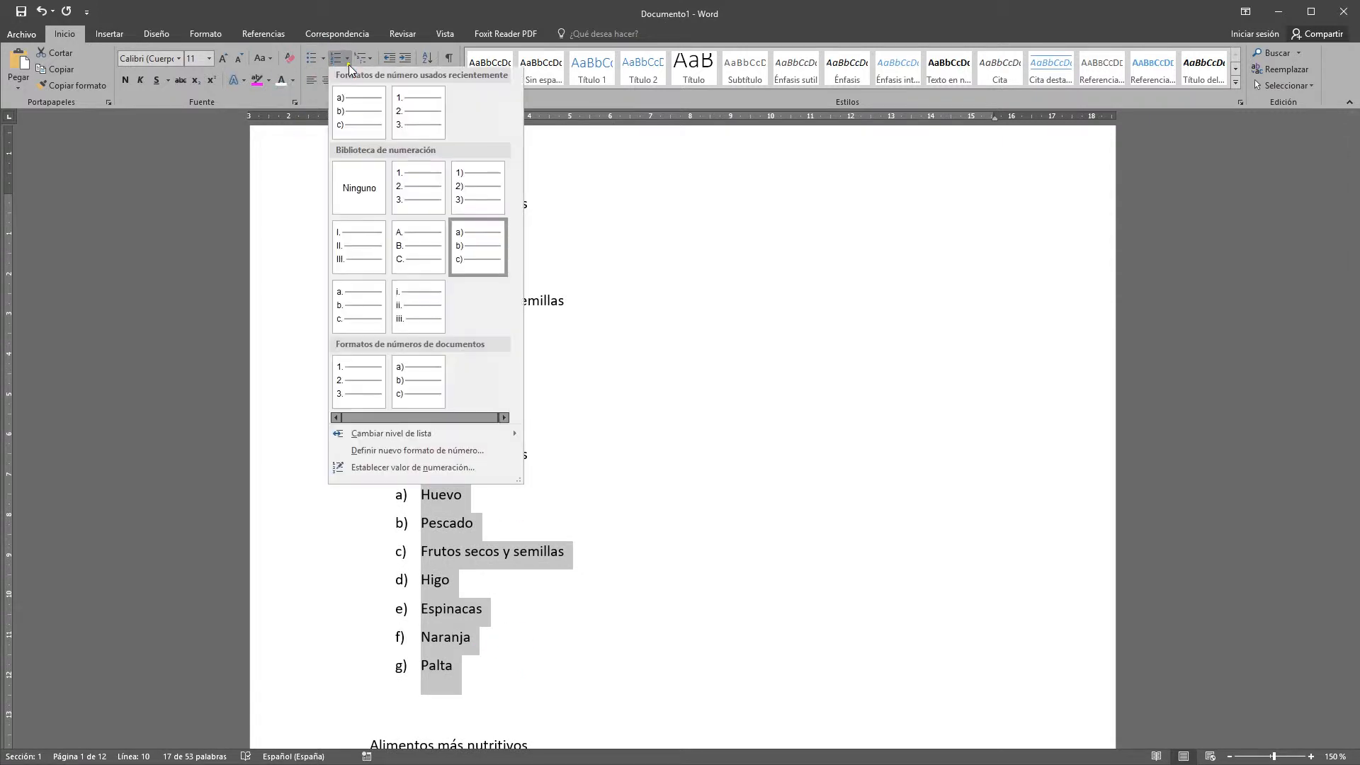
click(359, 245)
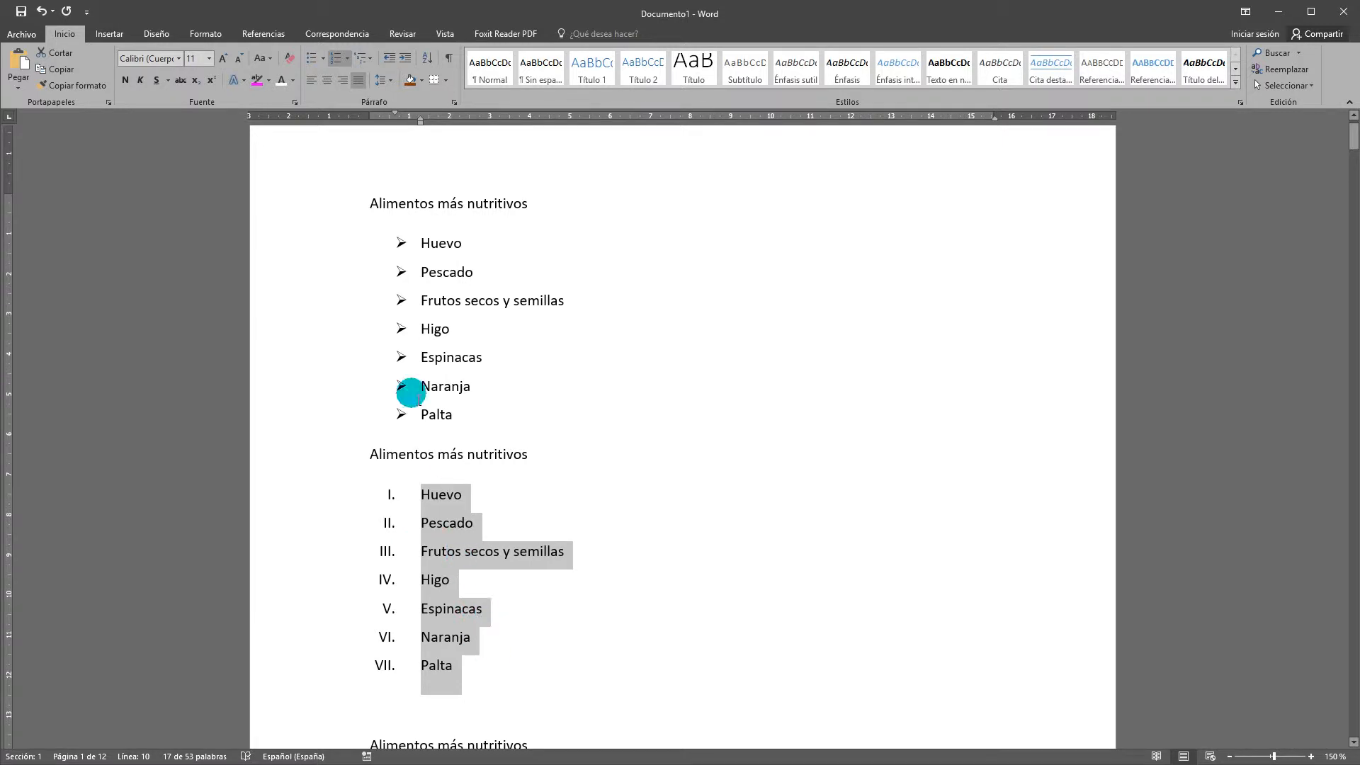
Step: Start defining a new number format for the second food list with the number style 1, 2, 3, ..
click(346, 61)
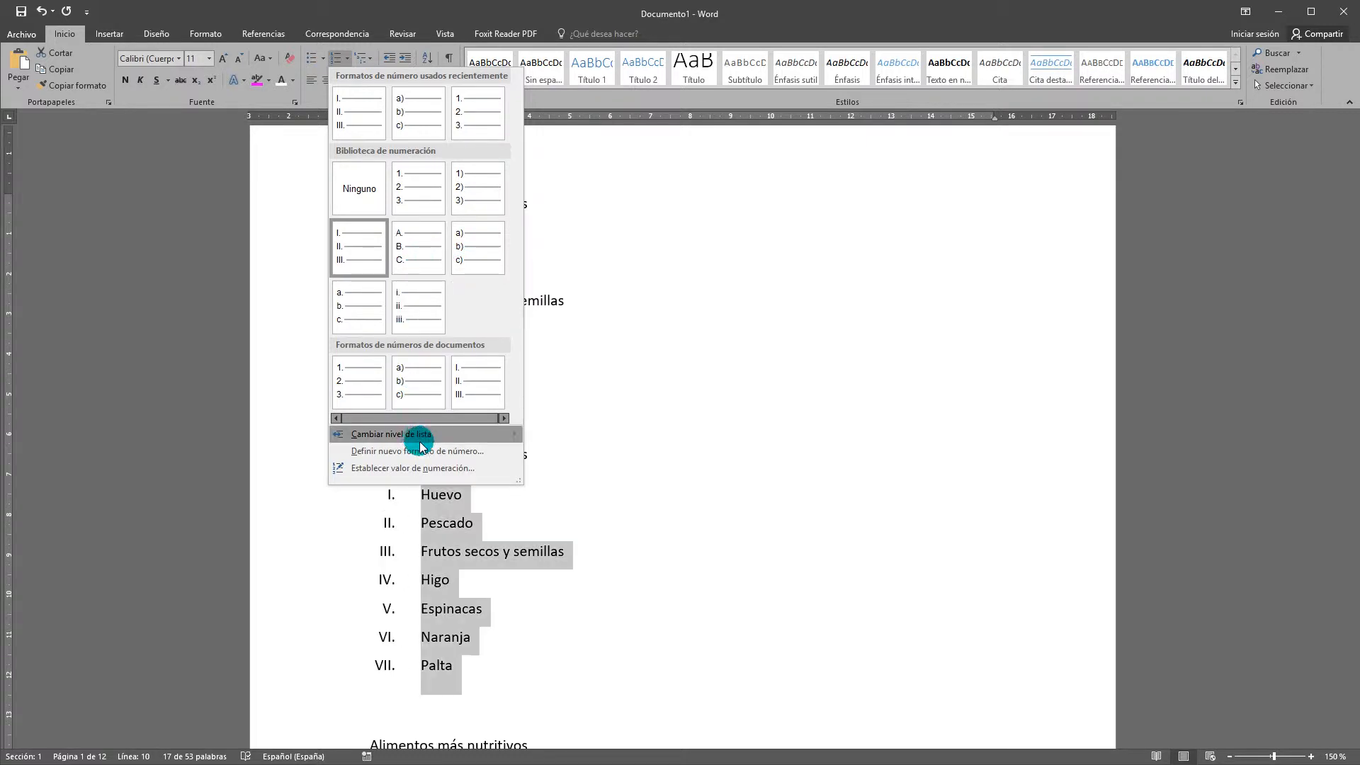
mouse_move(423, 442)
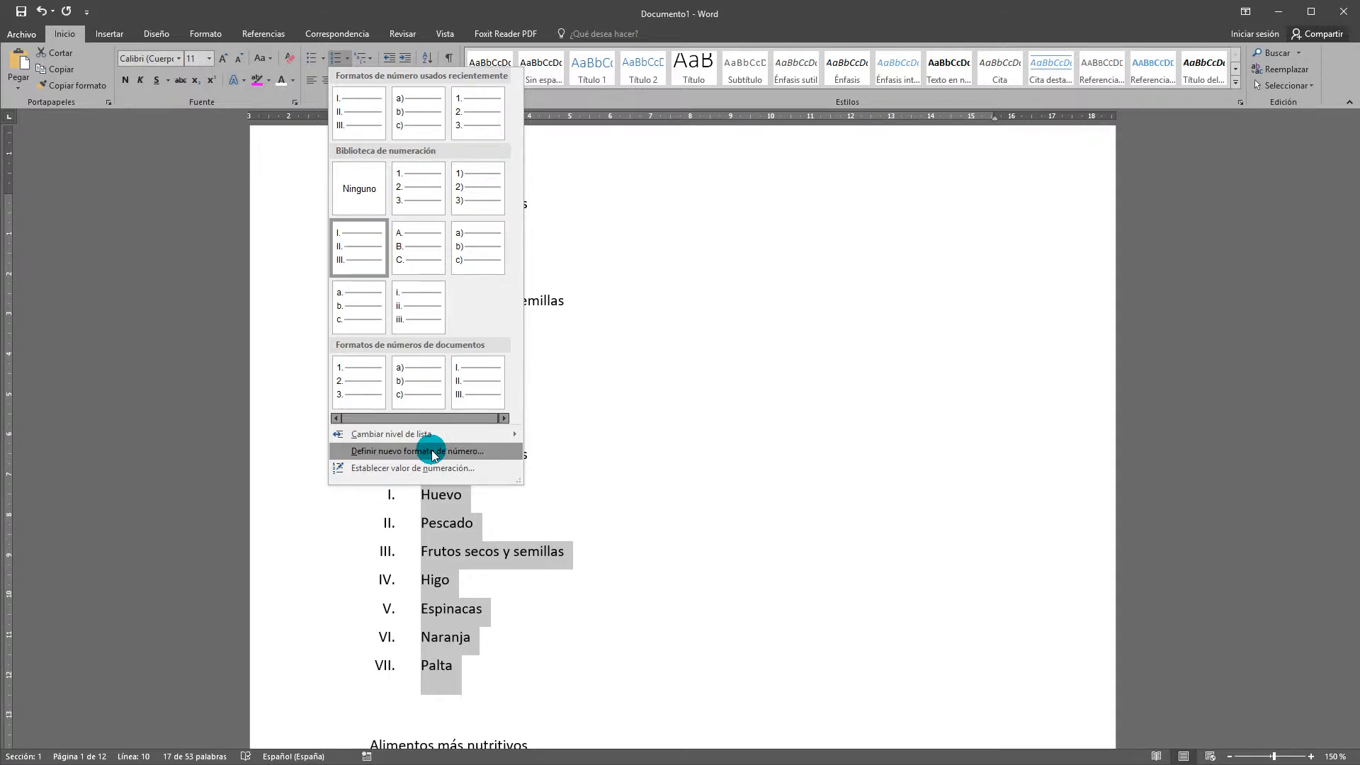
click(433, 453)
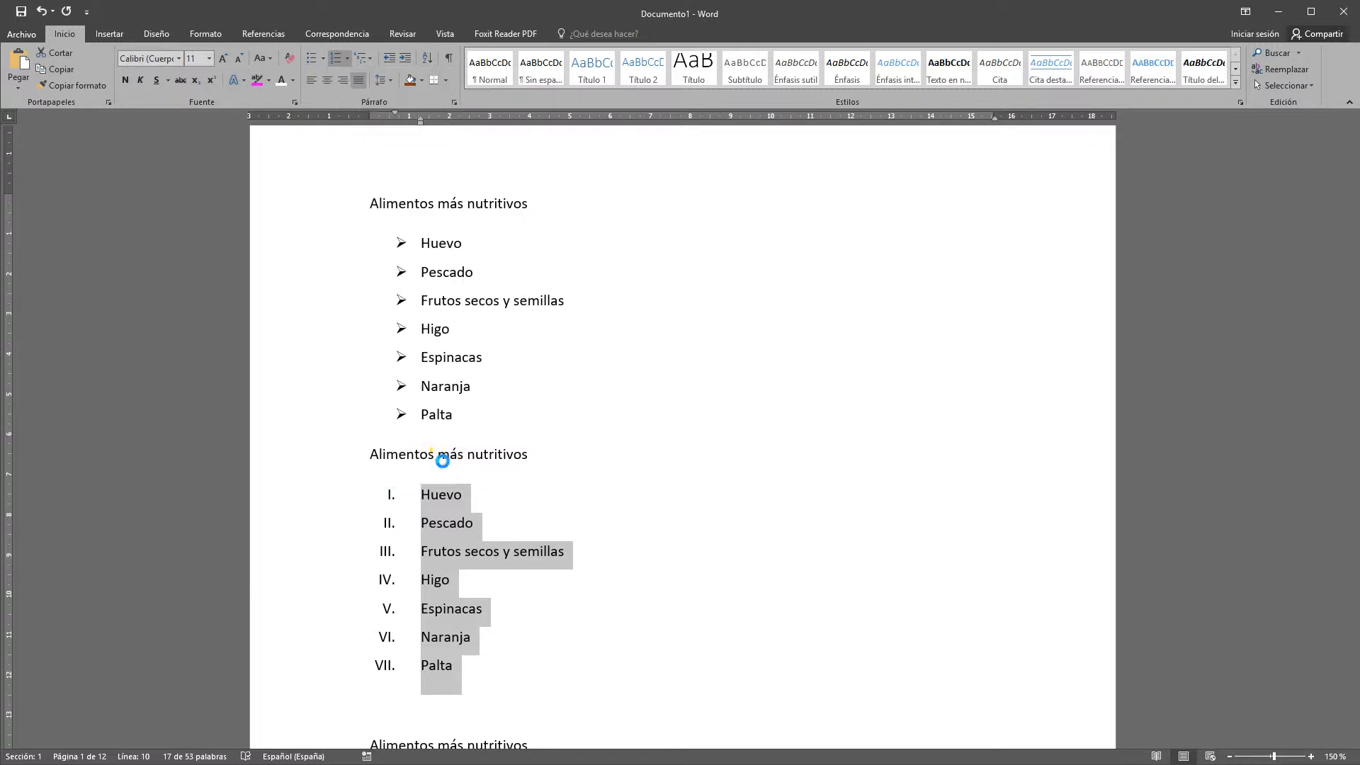
drag(638, 226, 736, 265)
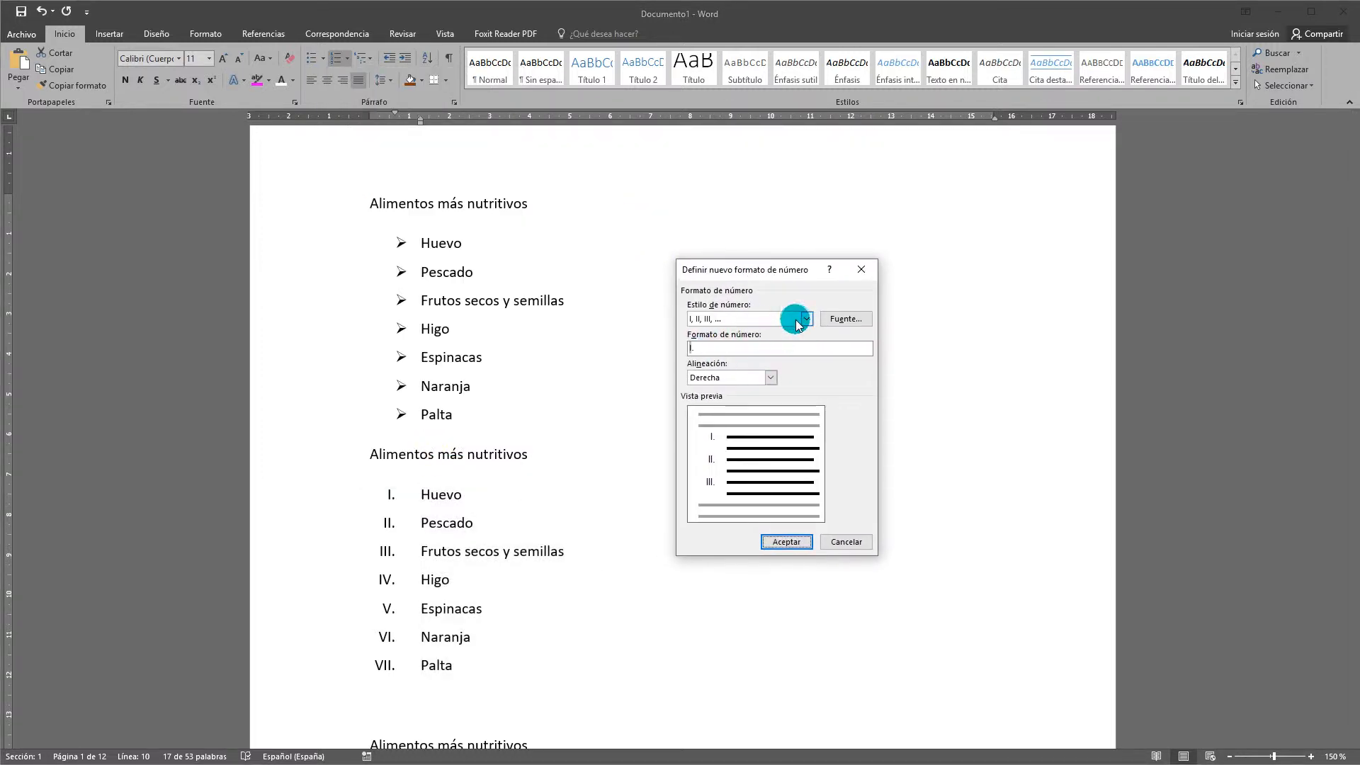
click(807, 320)
mouse_move(807, 339)
mouse_down()
mouse_move(804, 375)
mouse_move(805, 344)
mouse_up()
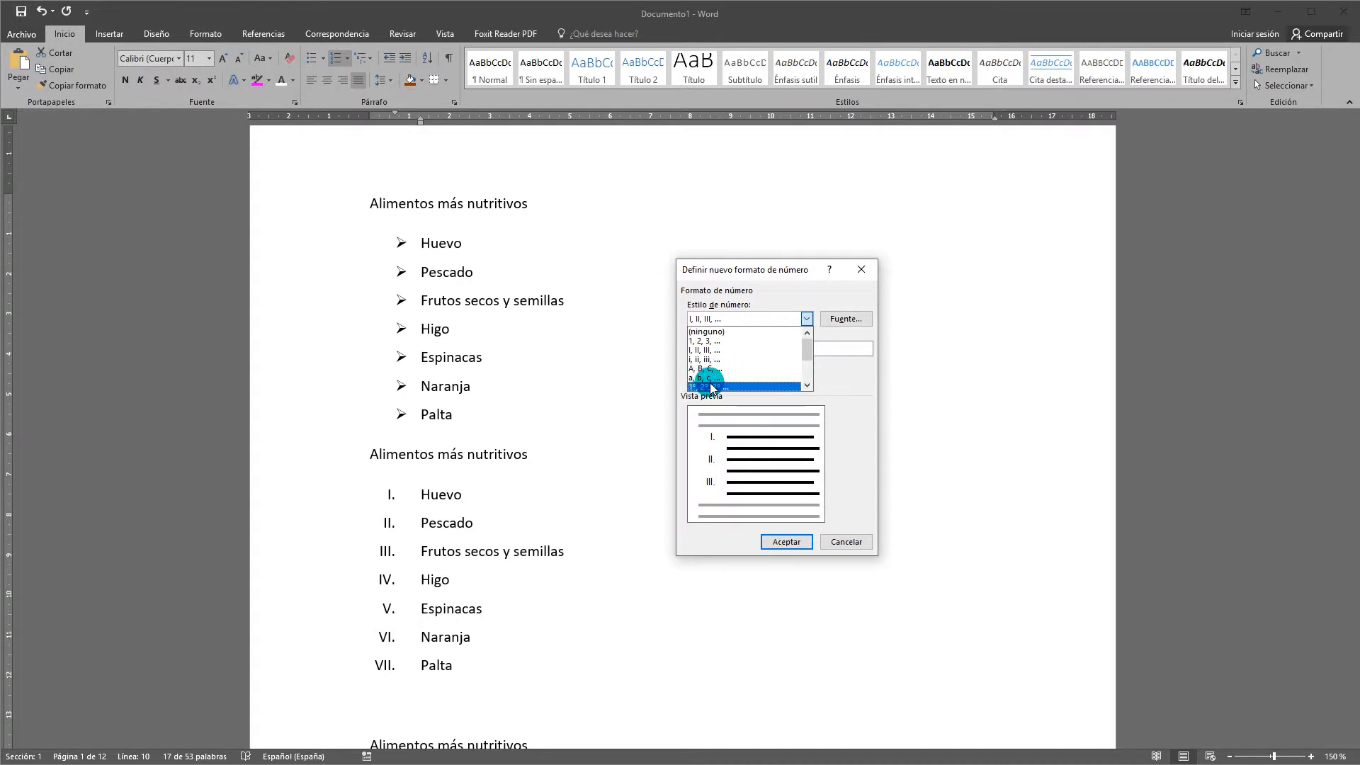
click(747, 341)
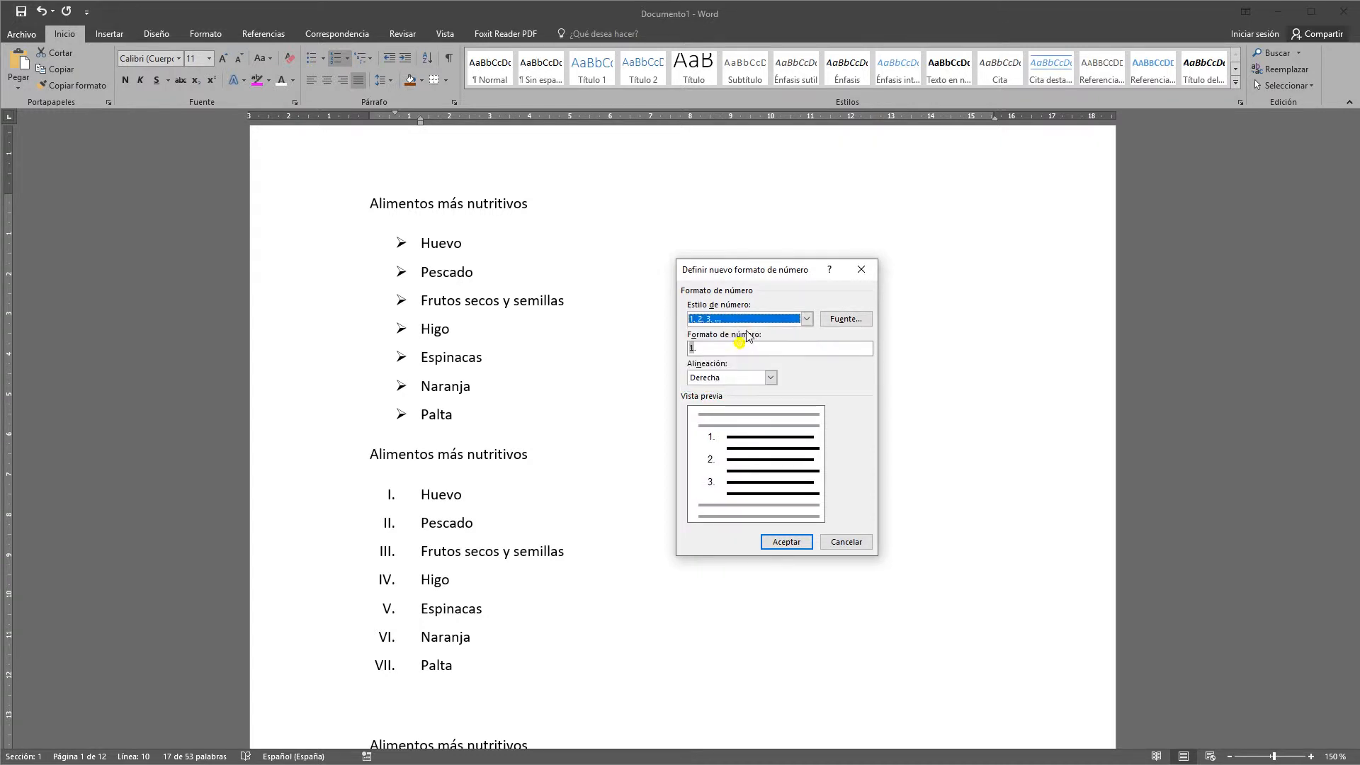
Step: Set the number format to (1), without the period, and apply it to the second food list
click(744, 345)
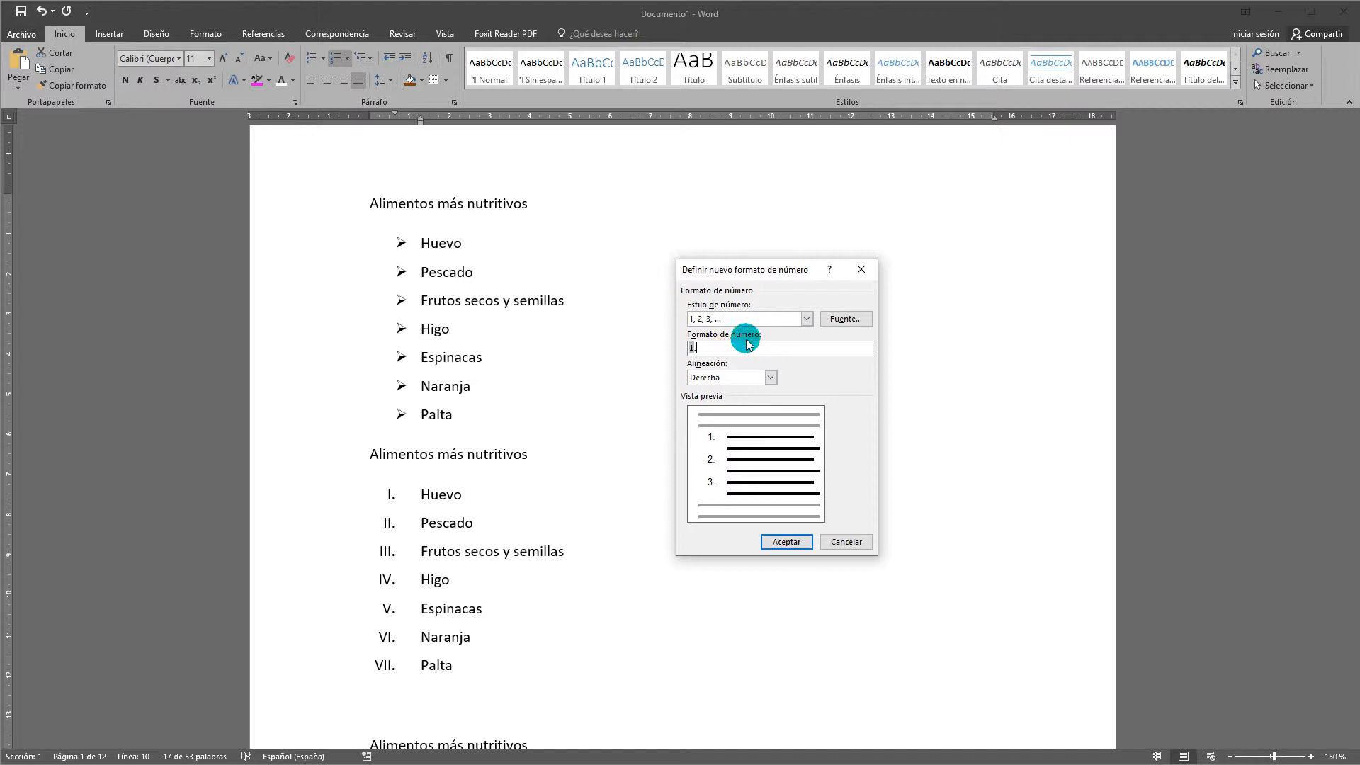
click(708, 346)
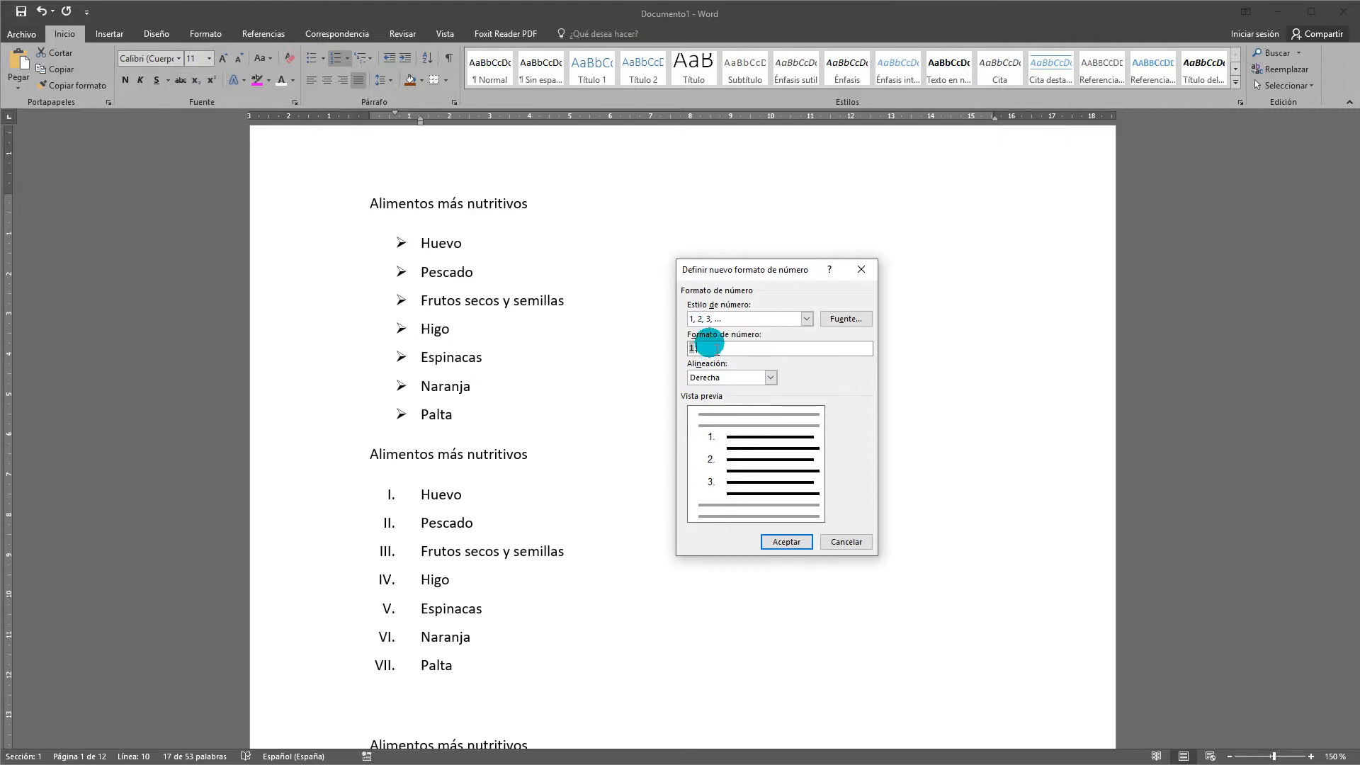
key(BackSpace)
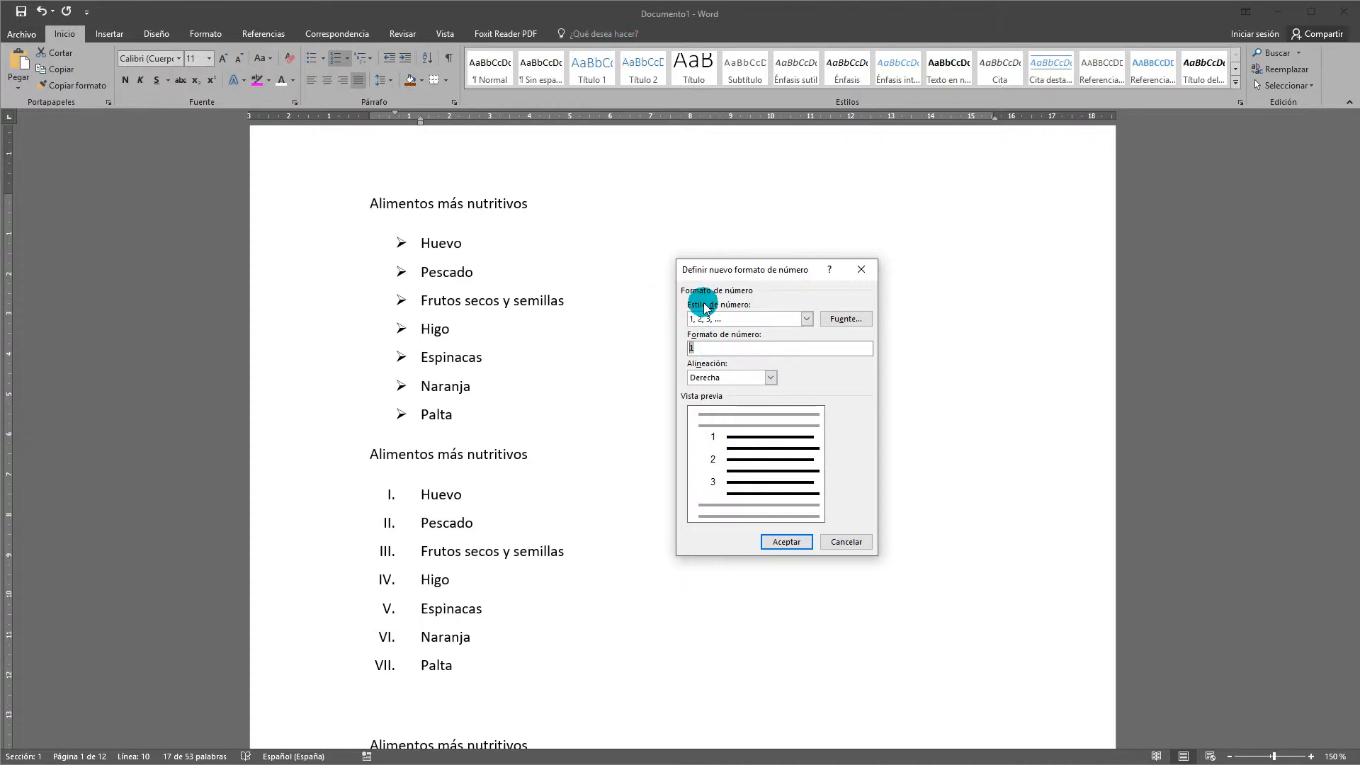
text((1))
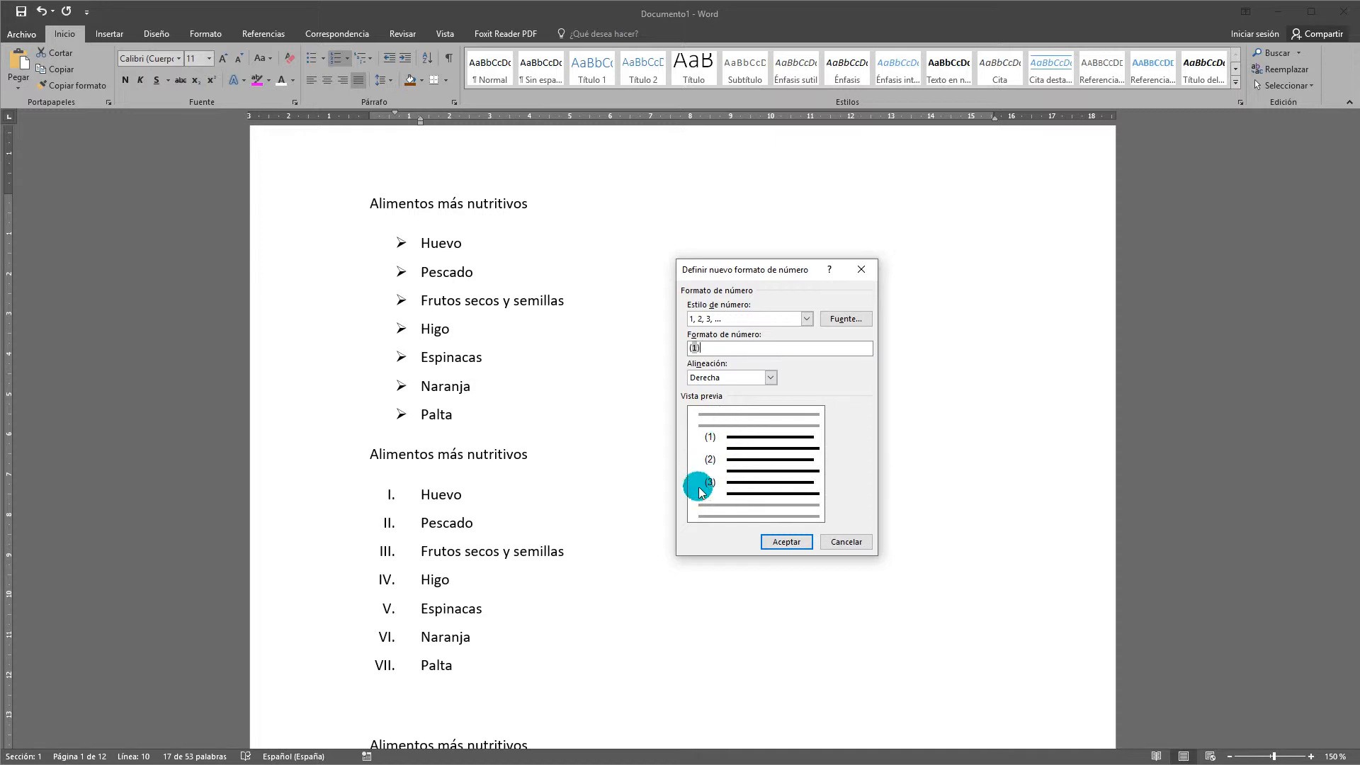
click(786, 542)
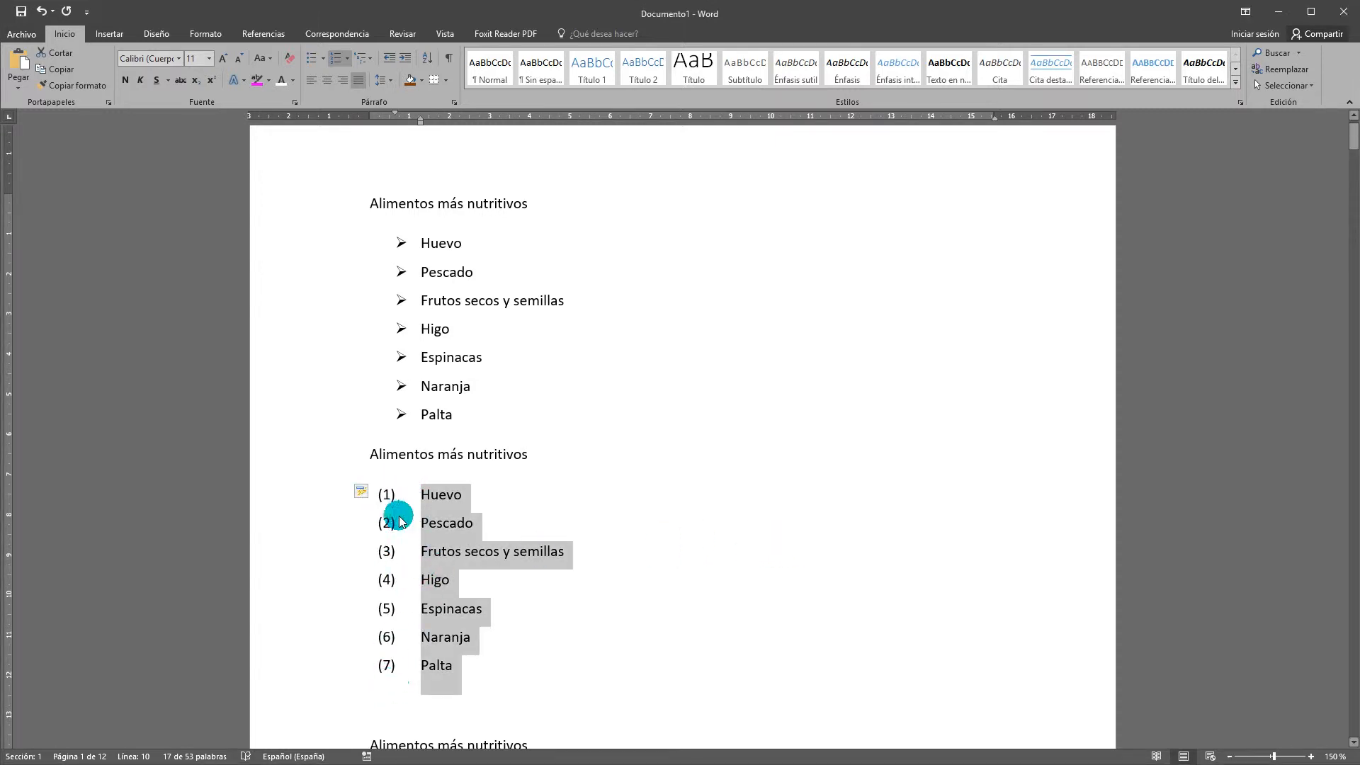
click(475, 673)
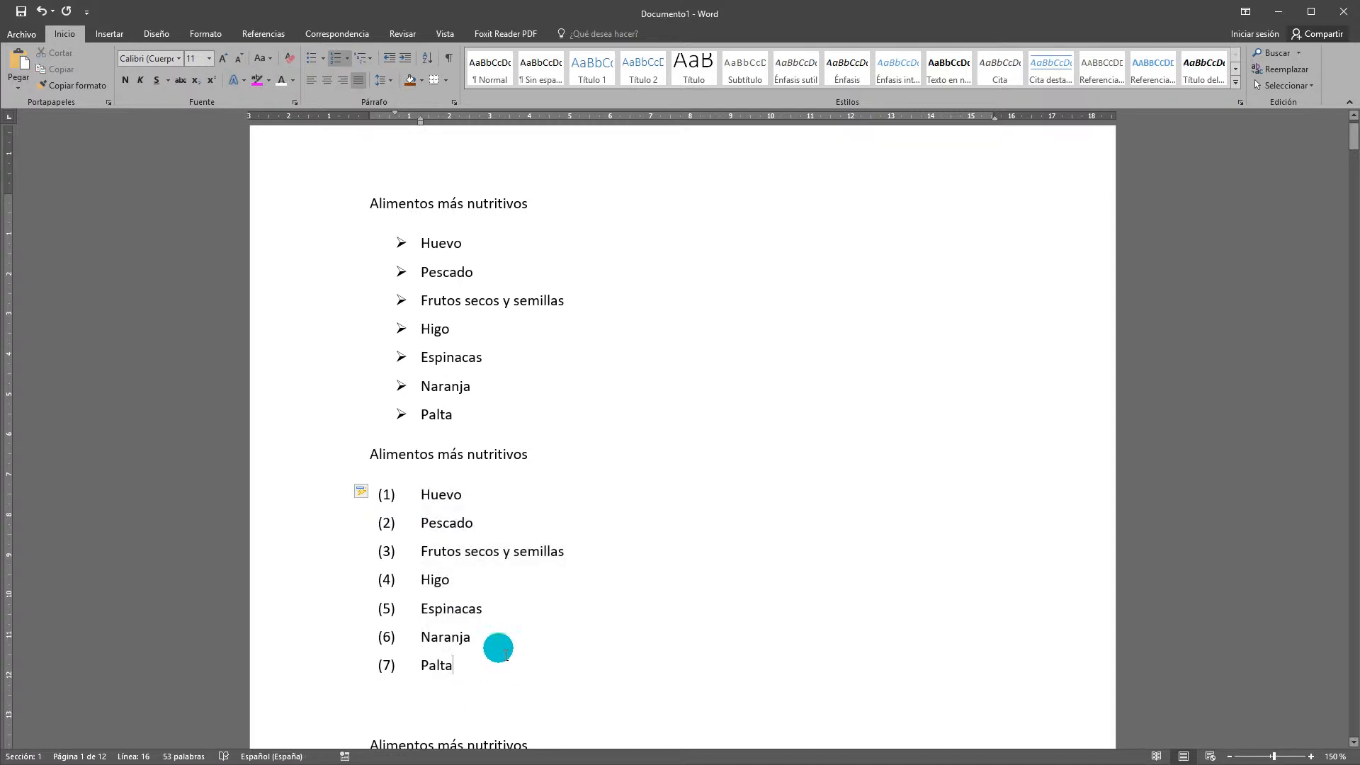
click(345, 65)
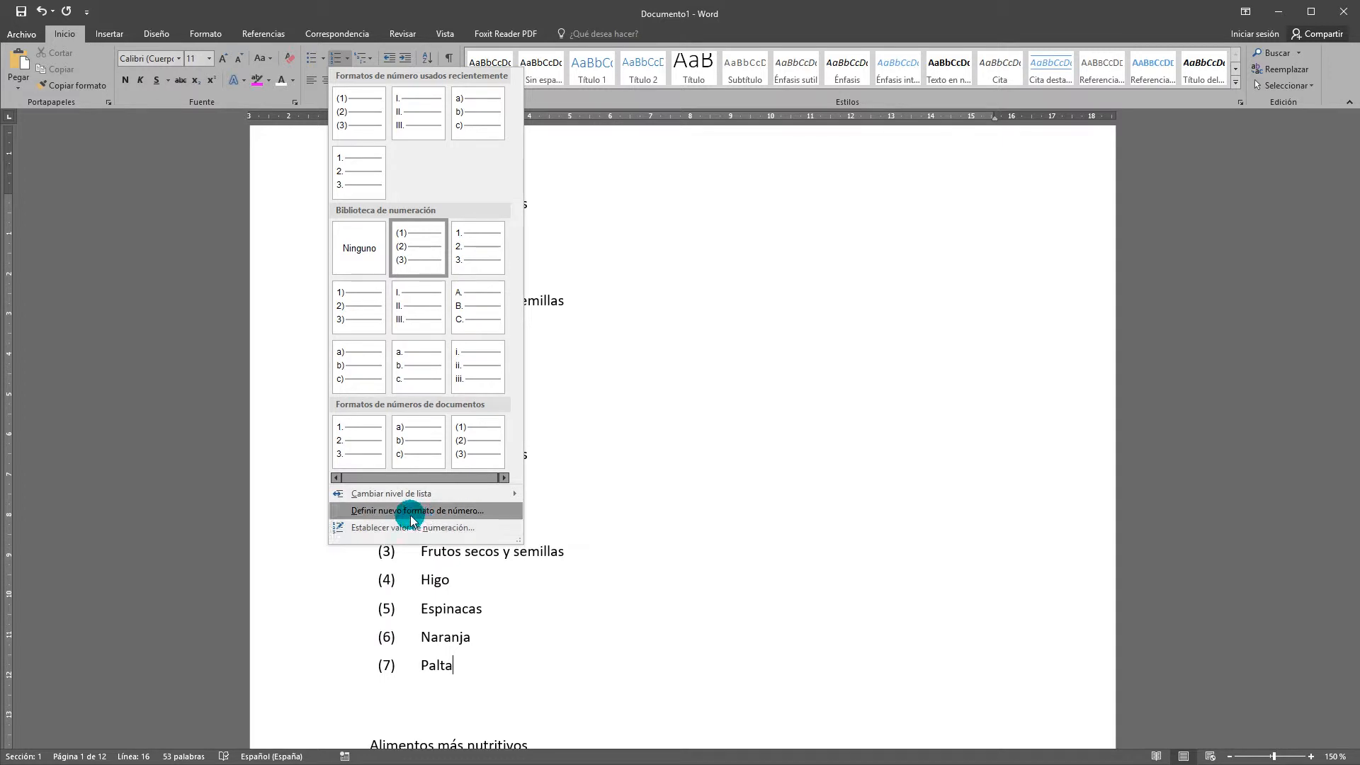
click(607, 510)
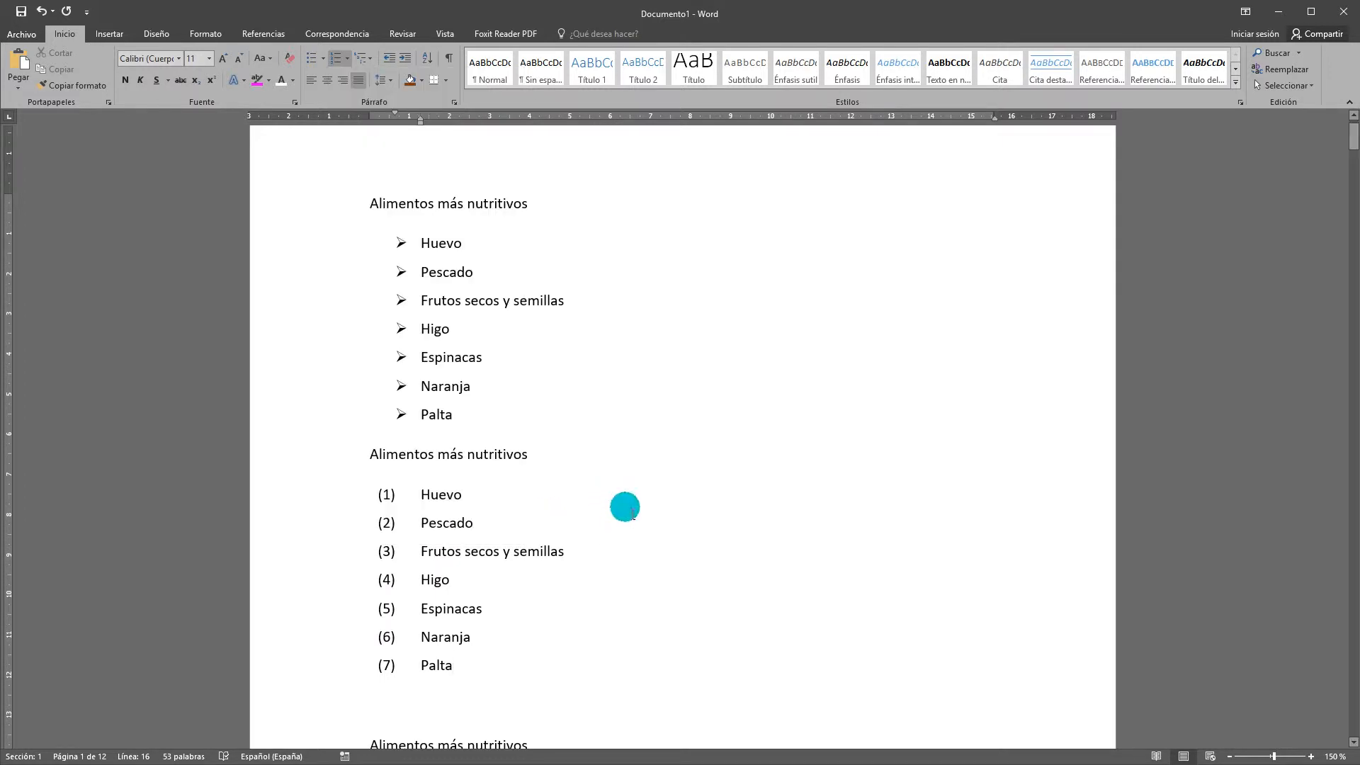
Step: Insert a page break before the third "Alimentos más nutritivos" heading
scroll(625, 507, down, 6)
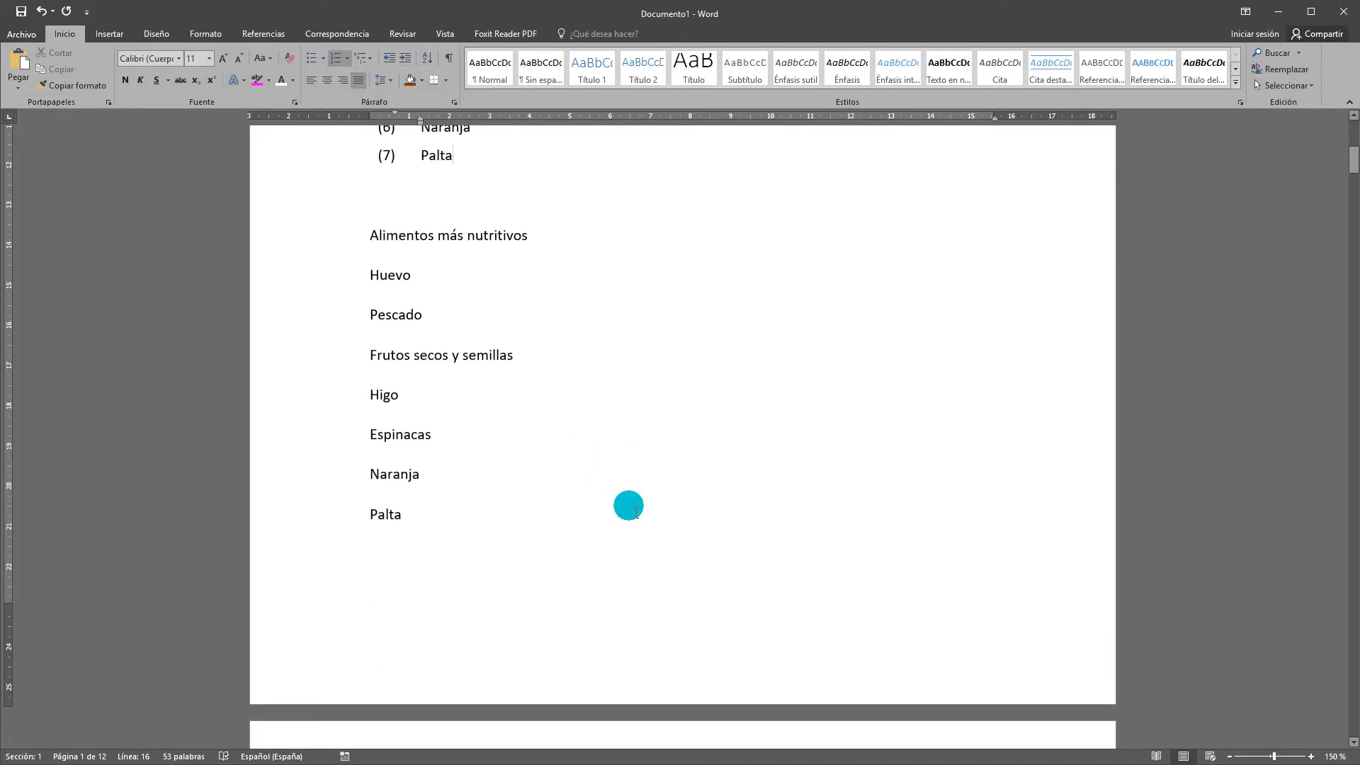
click(372, 236)
key(ctrl+Return)
Step: Copy the unformatted third block, including its "Alimentos más nutritivos" heading, and paste it twice below the original
scroll(654, 448, down, 9)
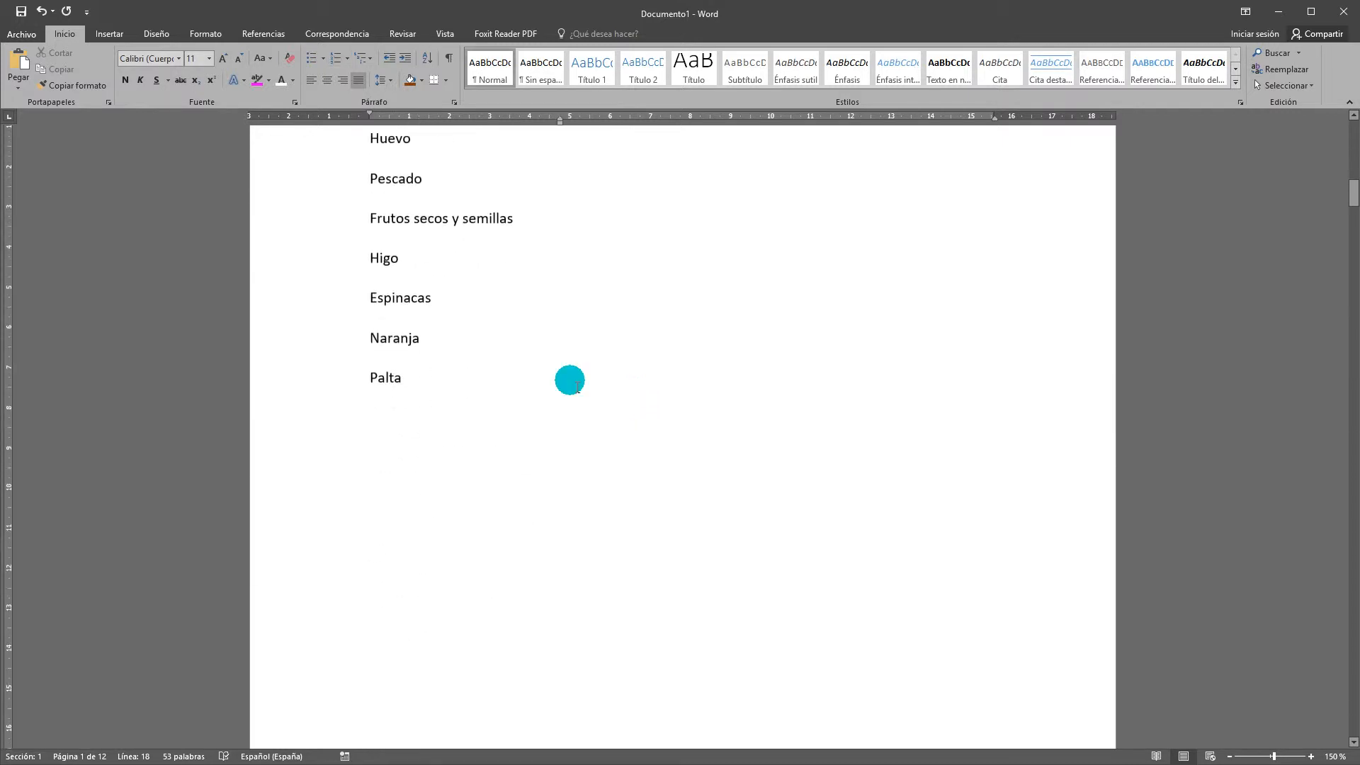
scroll(489, 432, up, 2)
drag(428, 530, 383, 256)
key(ctrl+c)
click(425, 572)
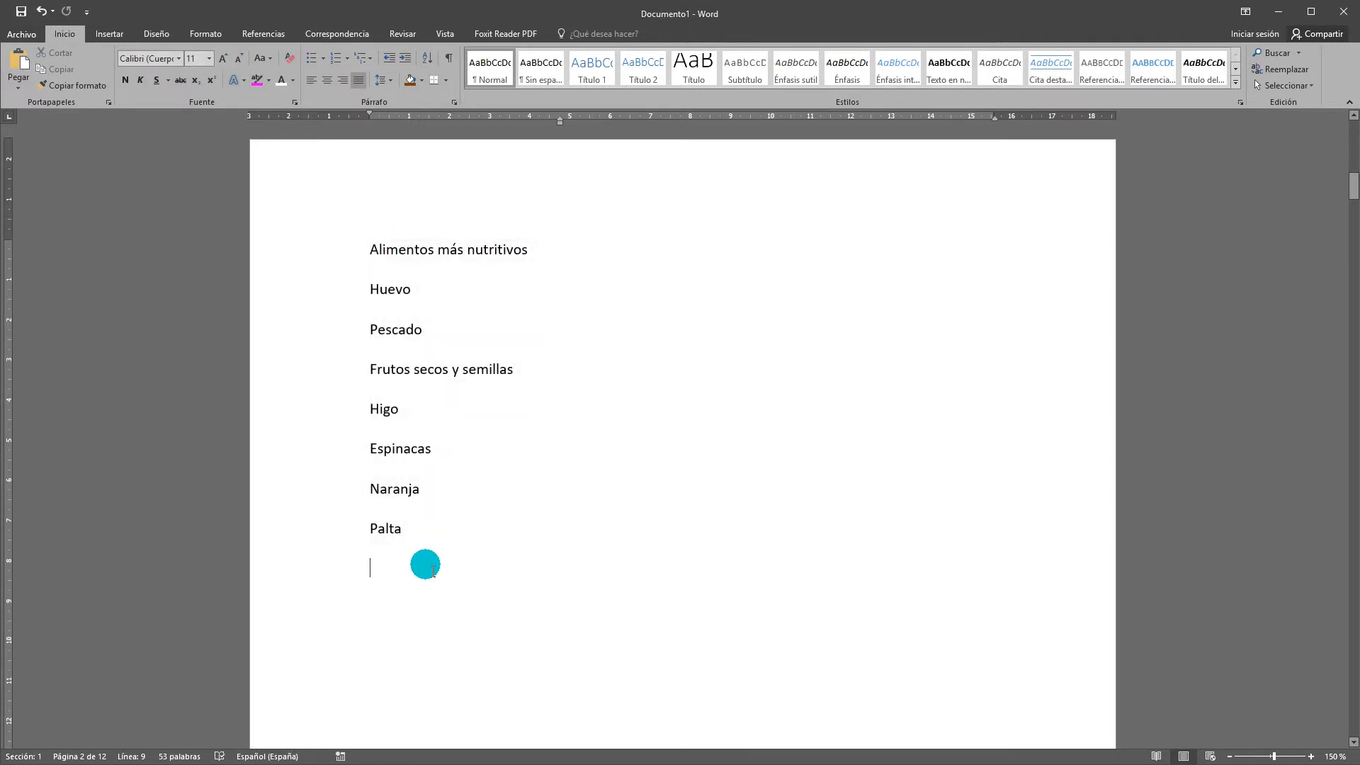
key(ctrl+v)
key(ctrl+v)
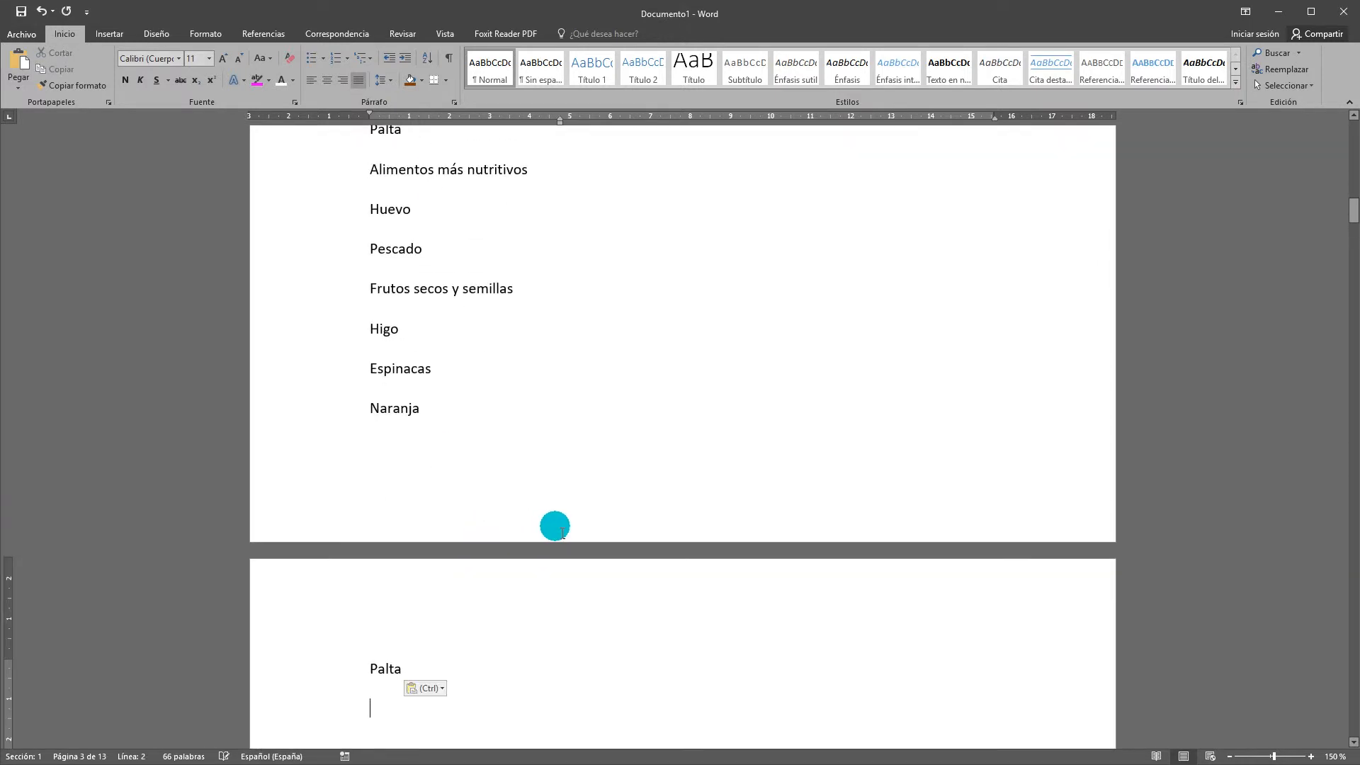
Step: Apply the 1., 1.1., 1.1.1. multilevel list to all three unformatted blocks, including their headings
scroll(583, 553, up, 10)
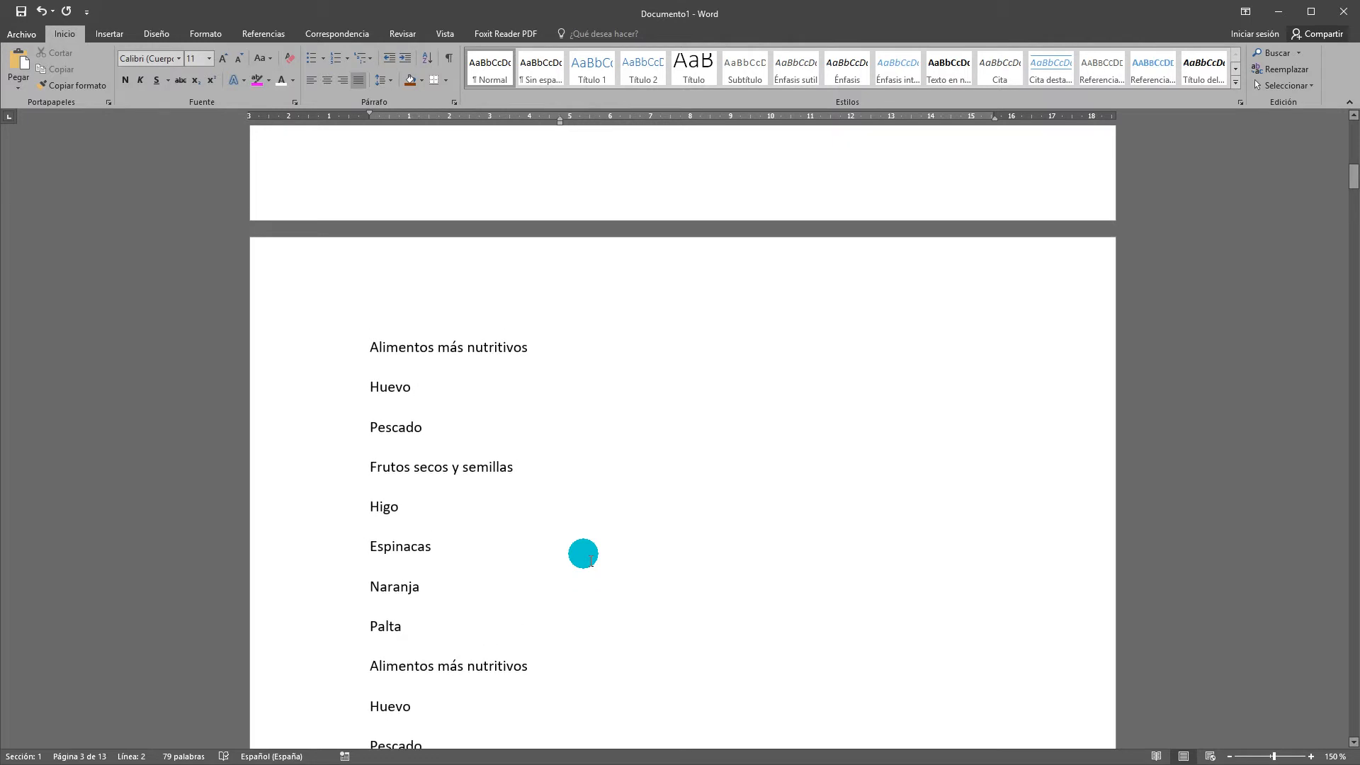
ctrl+scroll(582, 553, down, 1)
ctrl+scroll(583, 553, down, 1)
scroll(581, 551, down, 2)
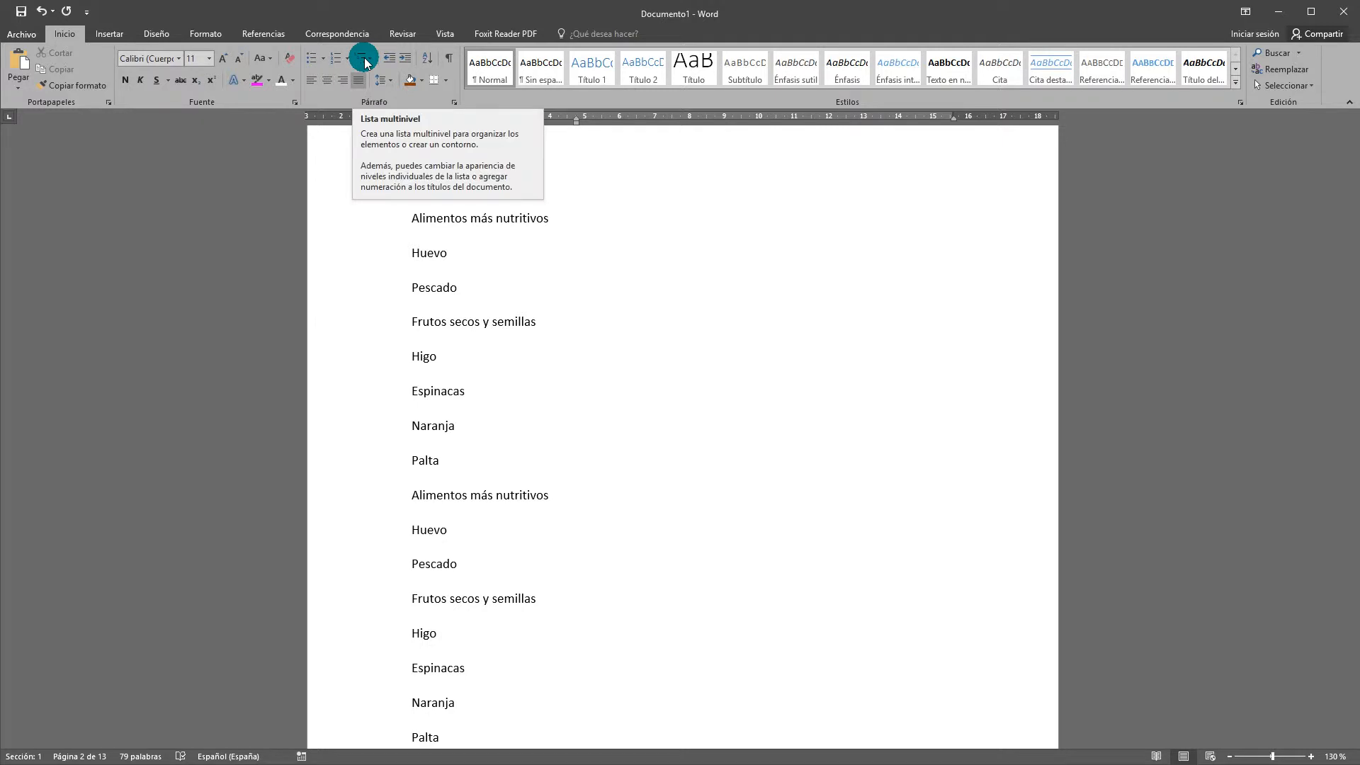
scroll(629, 446, down, 10)
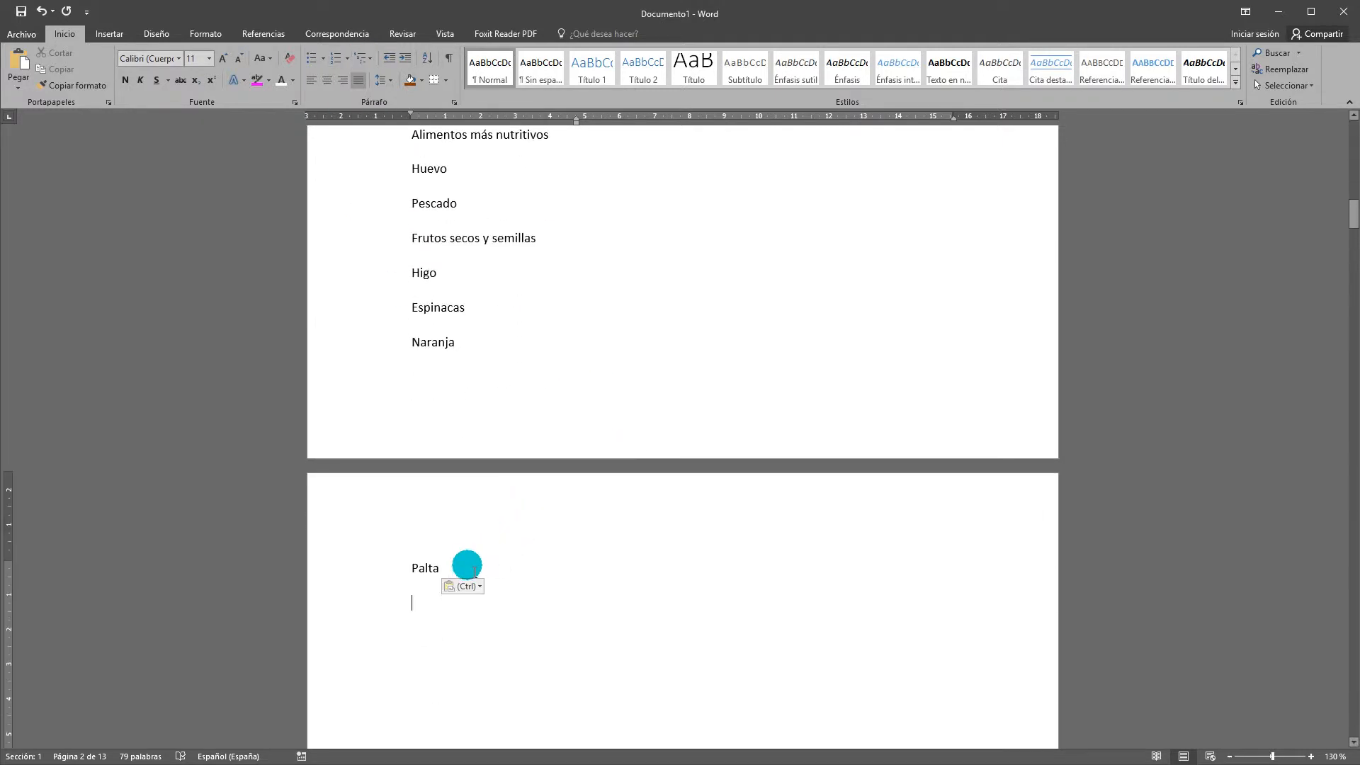
drag(467, 564, 355, 136)
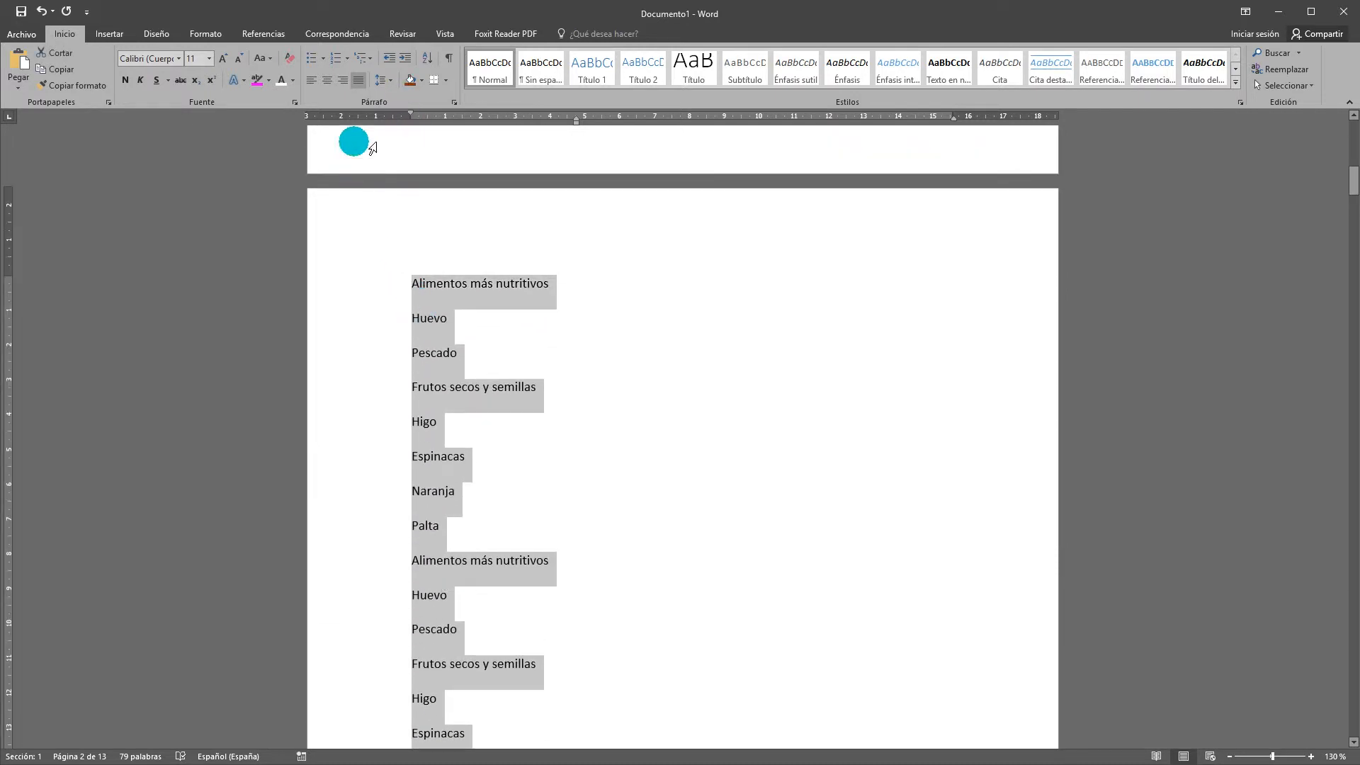
click(359, 66)
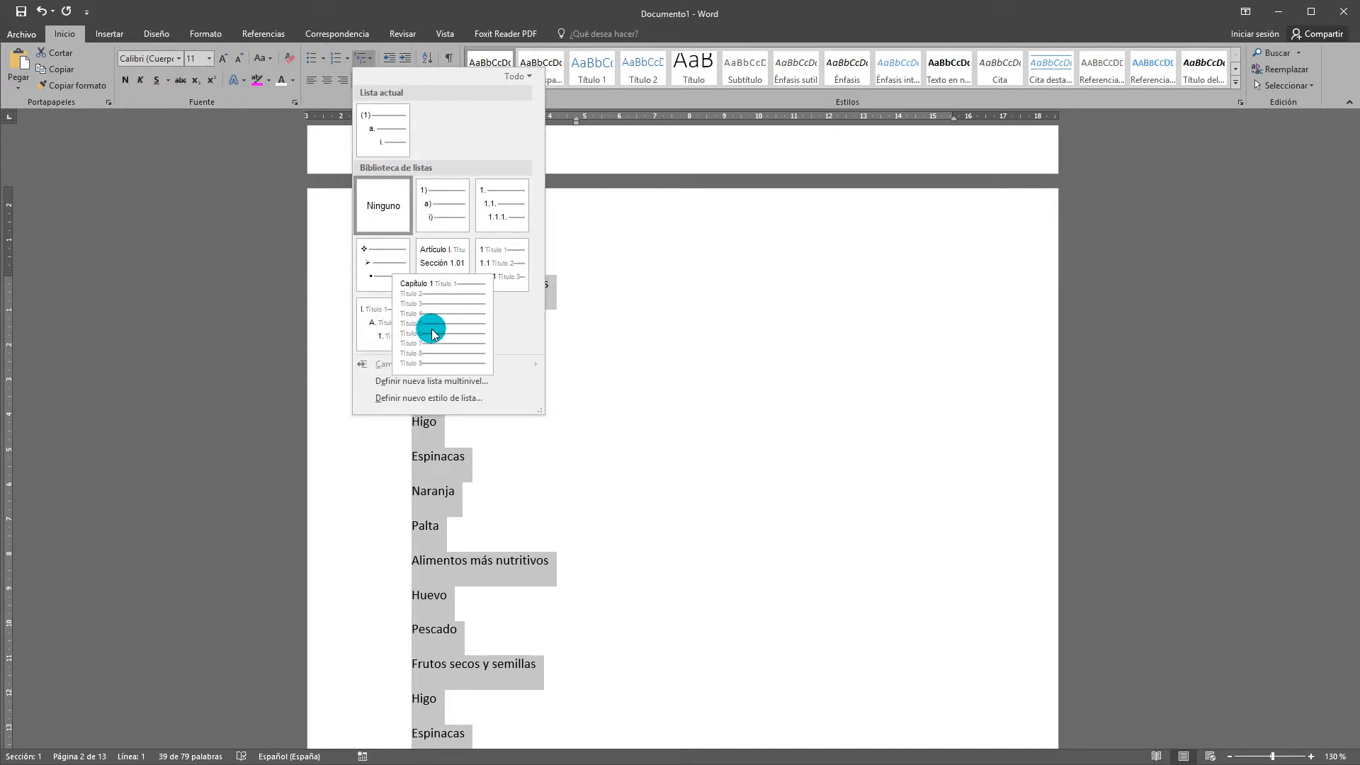
click(495, 219)
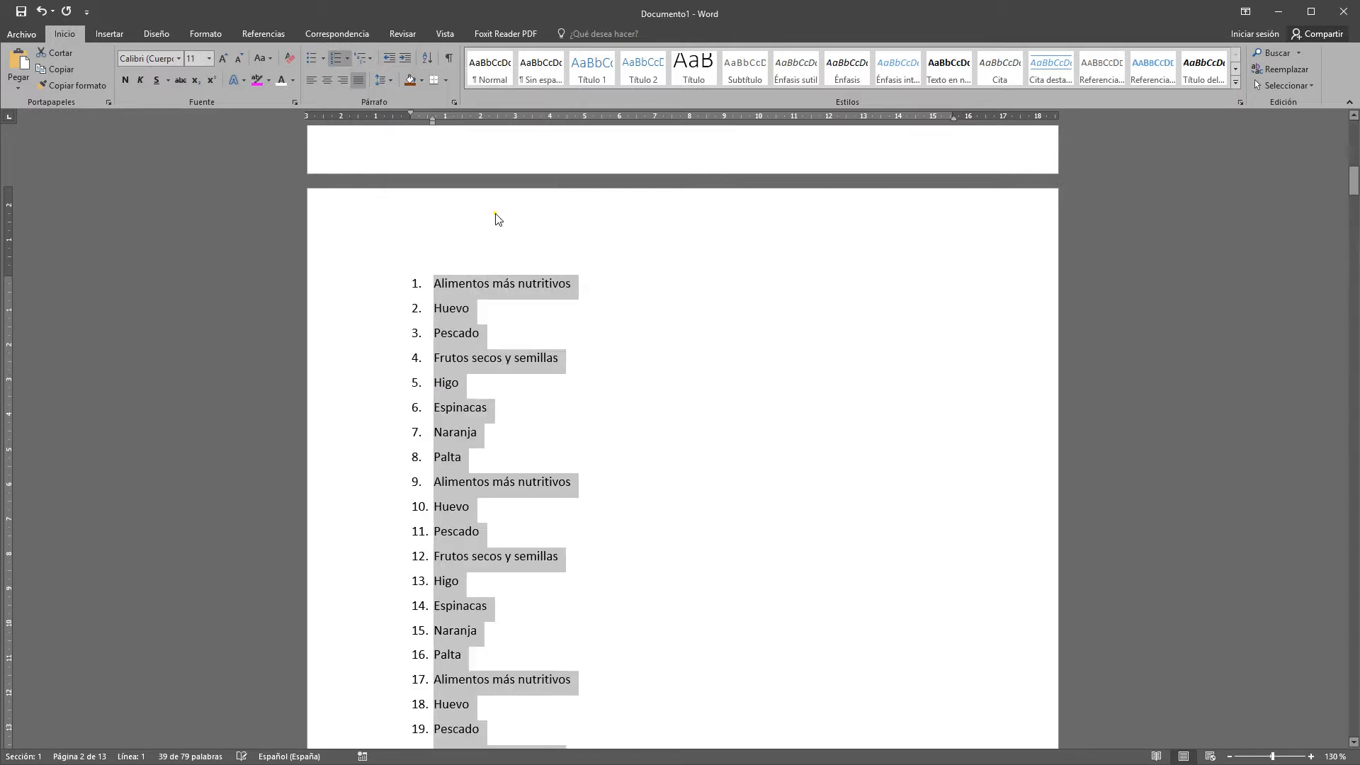
click(662, 419)
Step: Demote the seven foods from Huevo to Palta under the list's first heading to the second level, numbered 1.1. to 1.7
scroll(570, 448, down, 5)
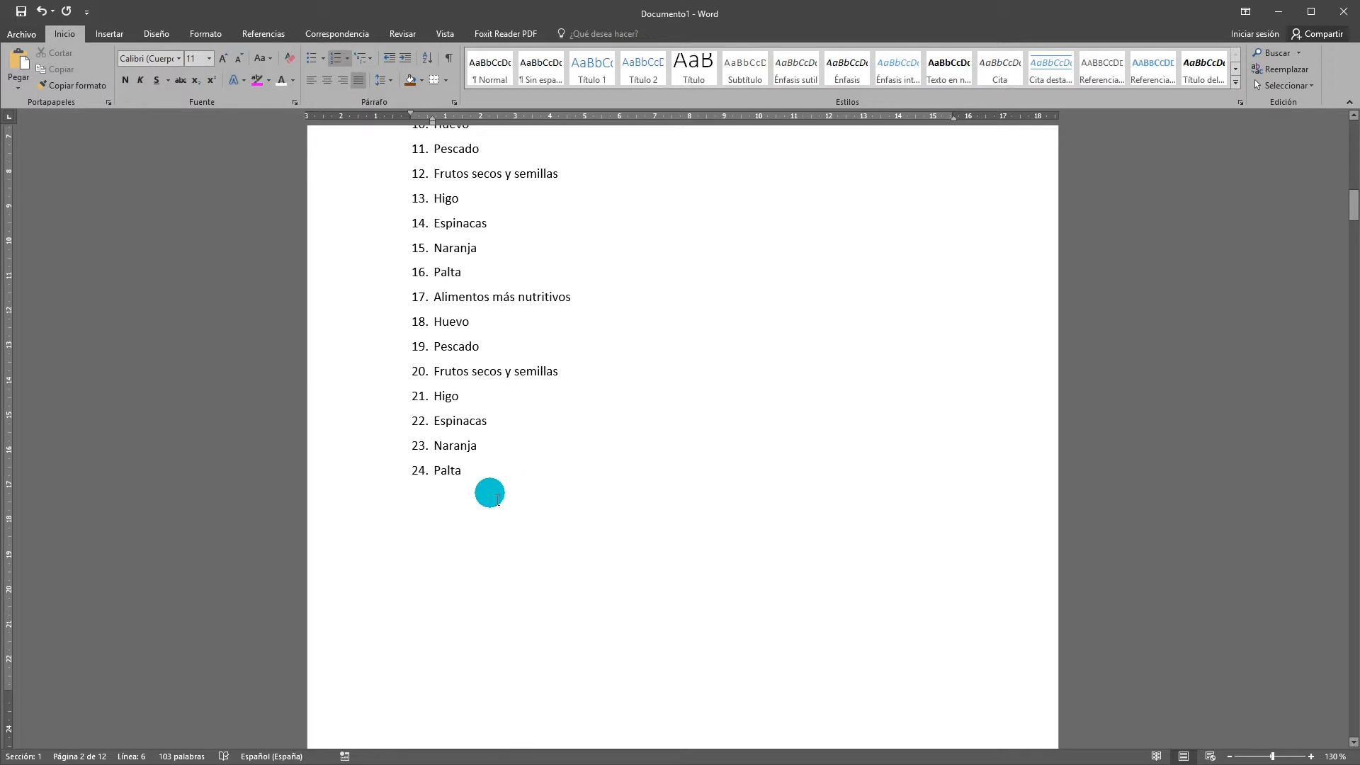
scroll(511, 471, up, 5)
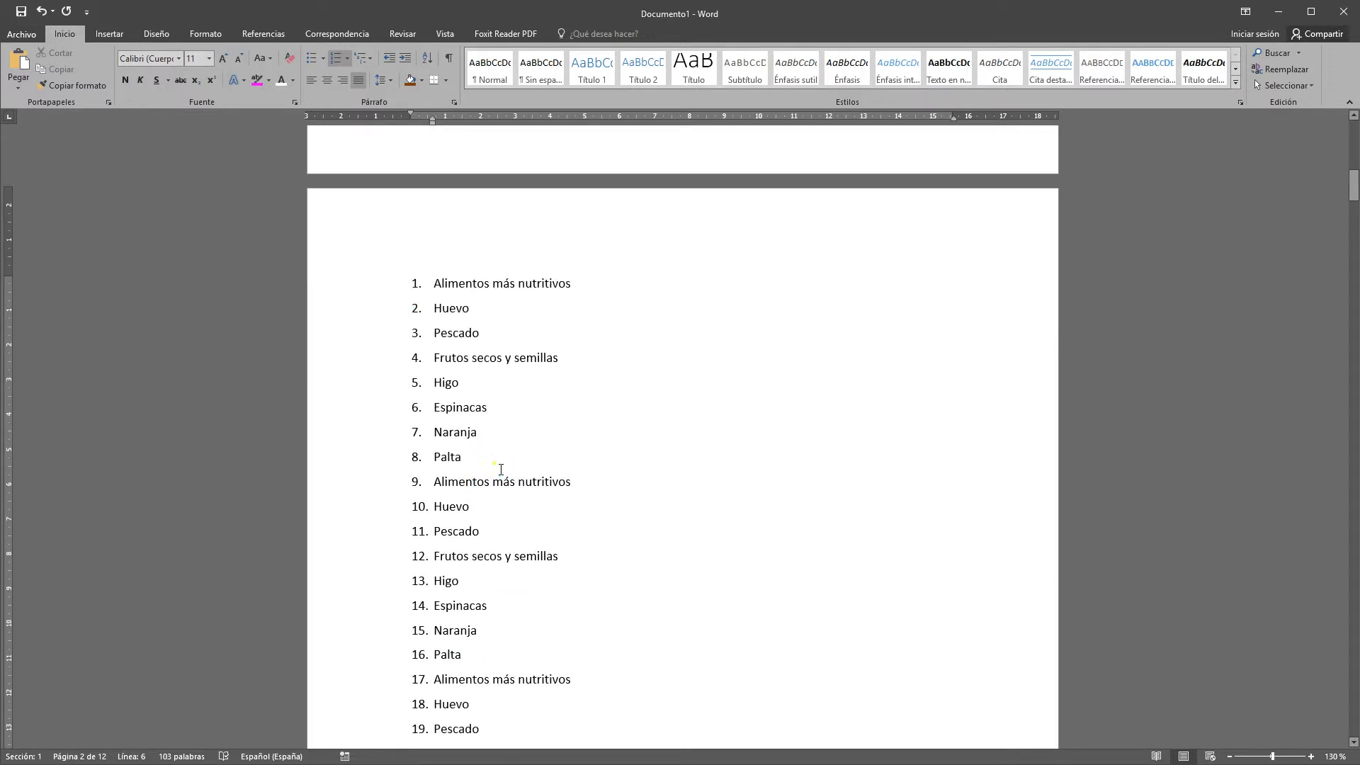
drag(501, 470, 451, 316)
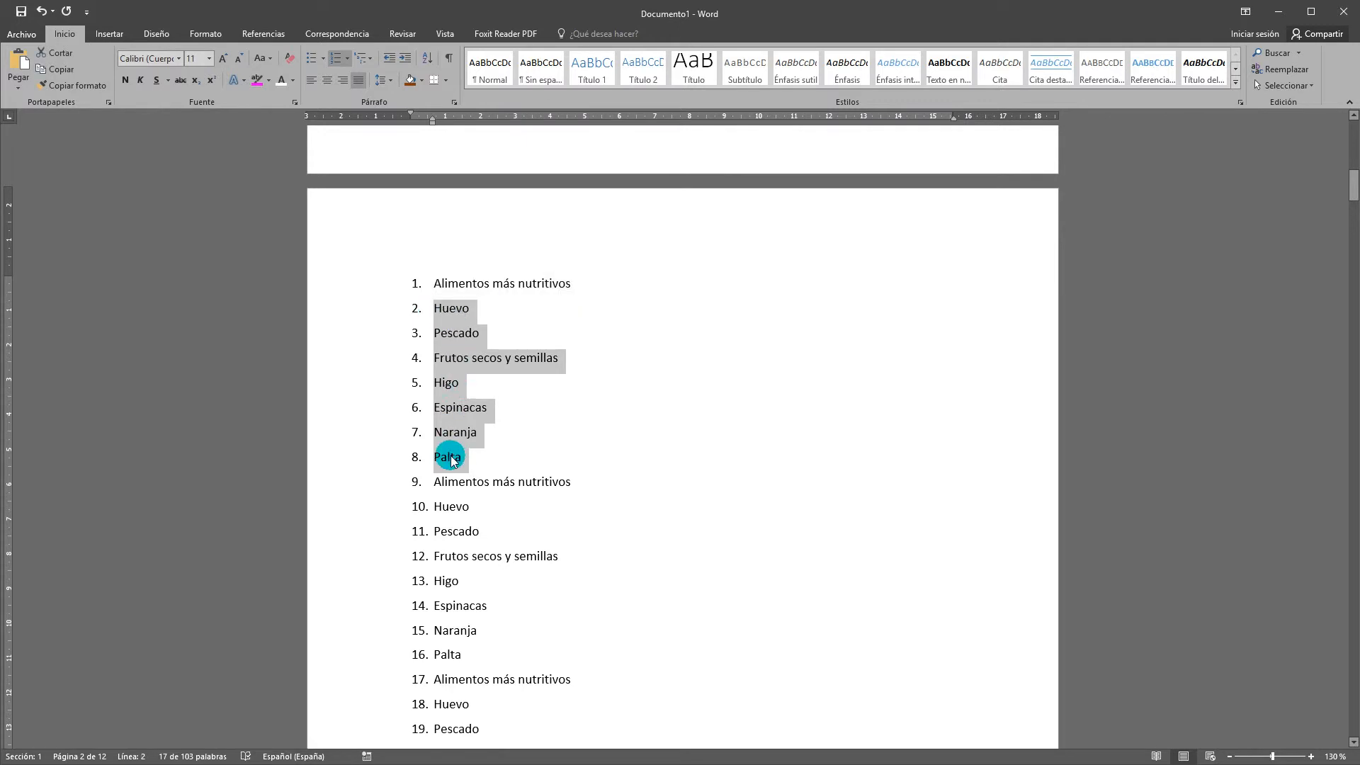
click(402, 65)
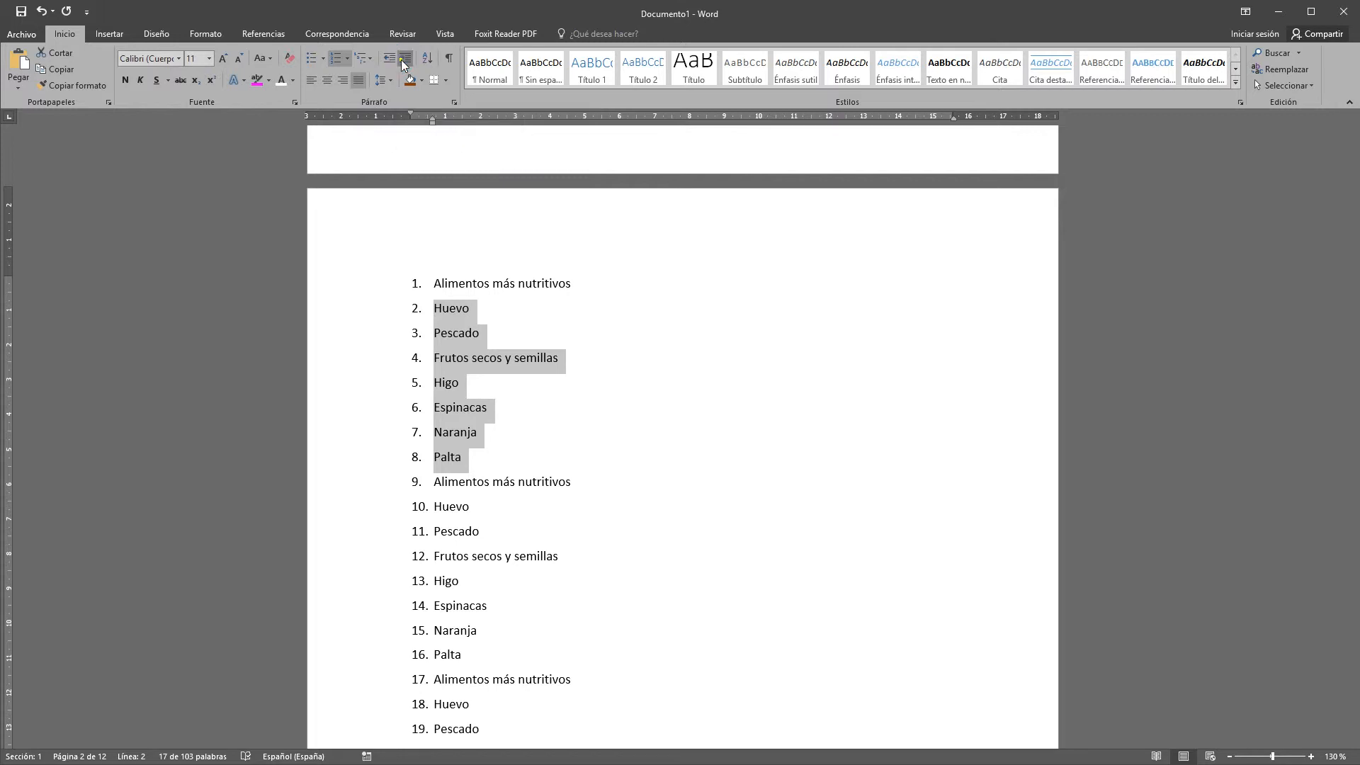
click(582, 470)
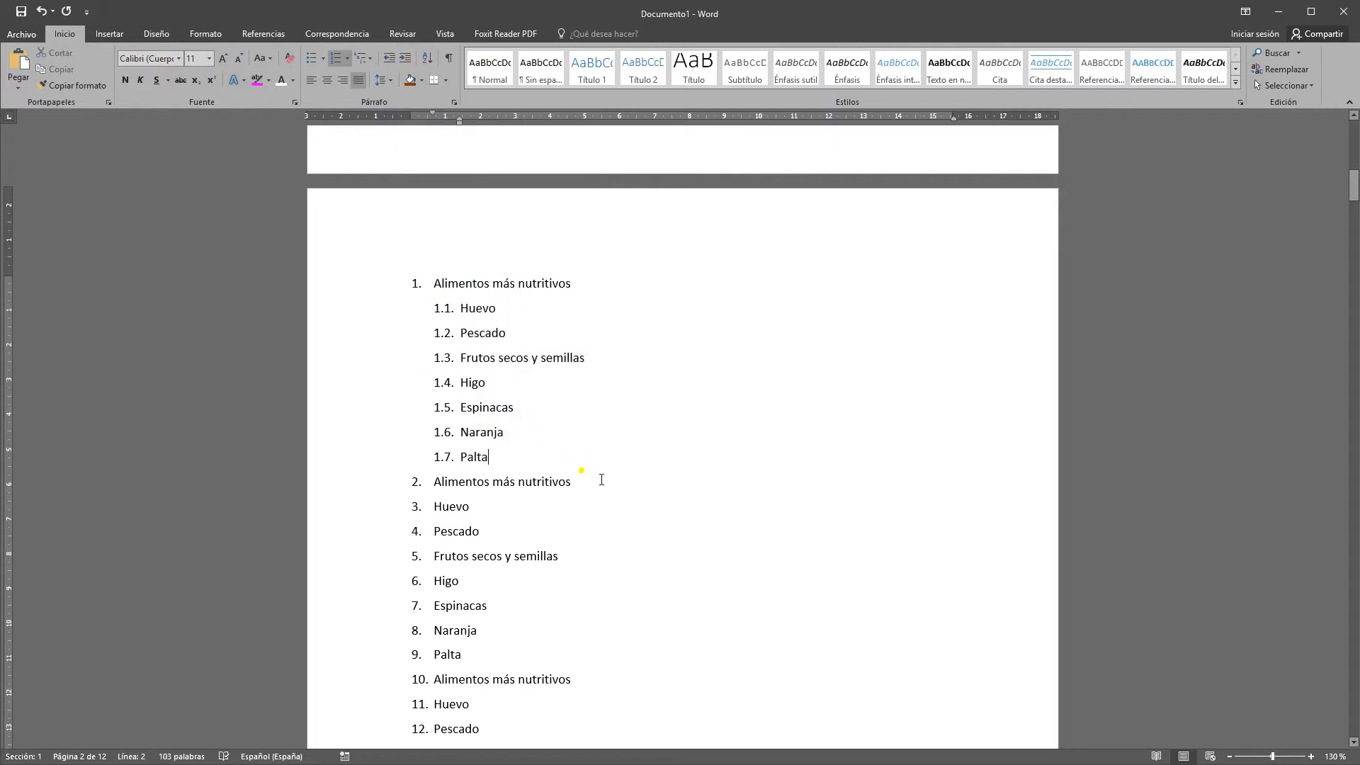
Step: Demote the seven foods under the second and third headings to the second level, numbered 2.1. to 2.7. and 3.1. to 3.7
scroll(601, 491, down, 1)
drag(478, 614, 433, 467)
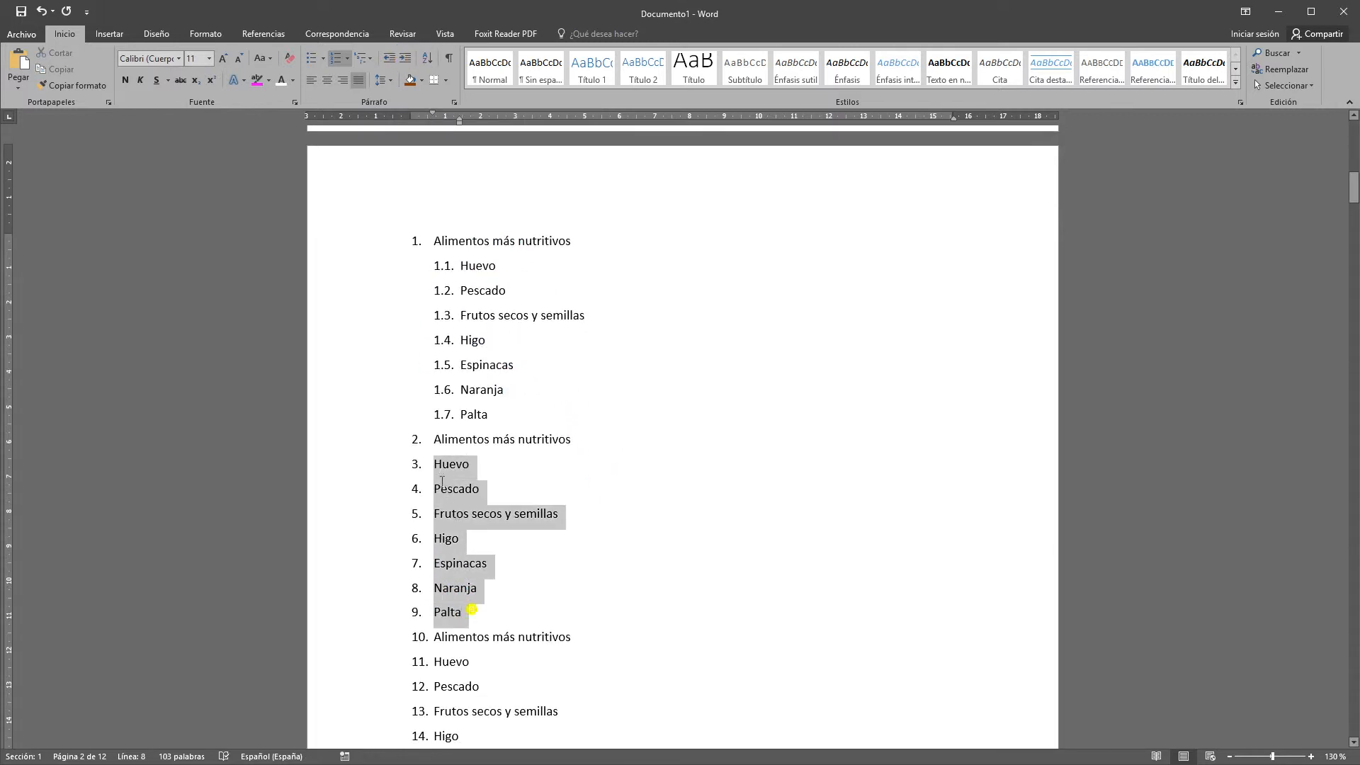
click(409, 62)
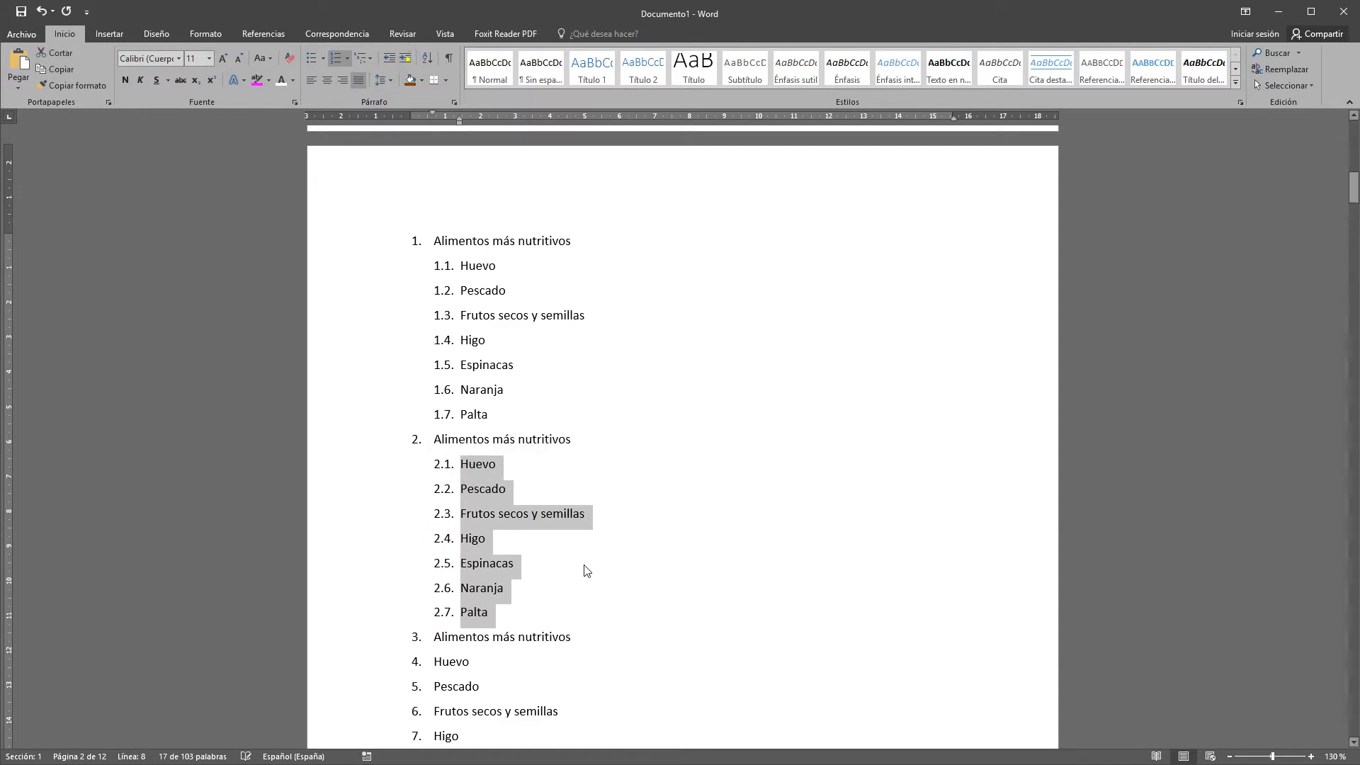
scroll(485, 607, down, 3)
click(486, 607)
drag(491, 601, 446, 460)
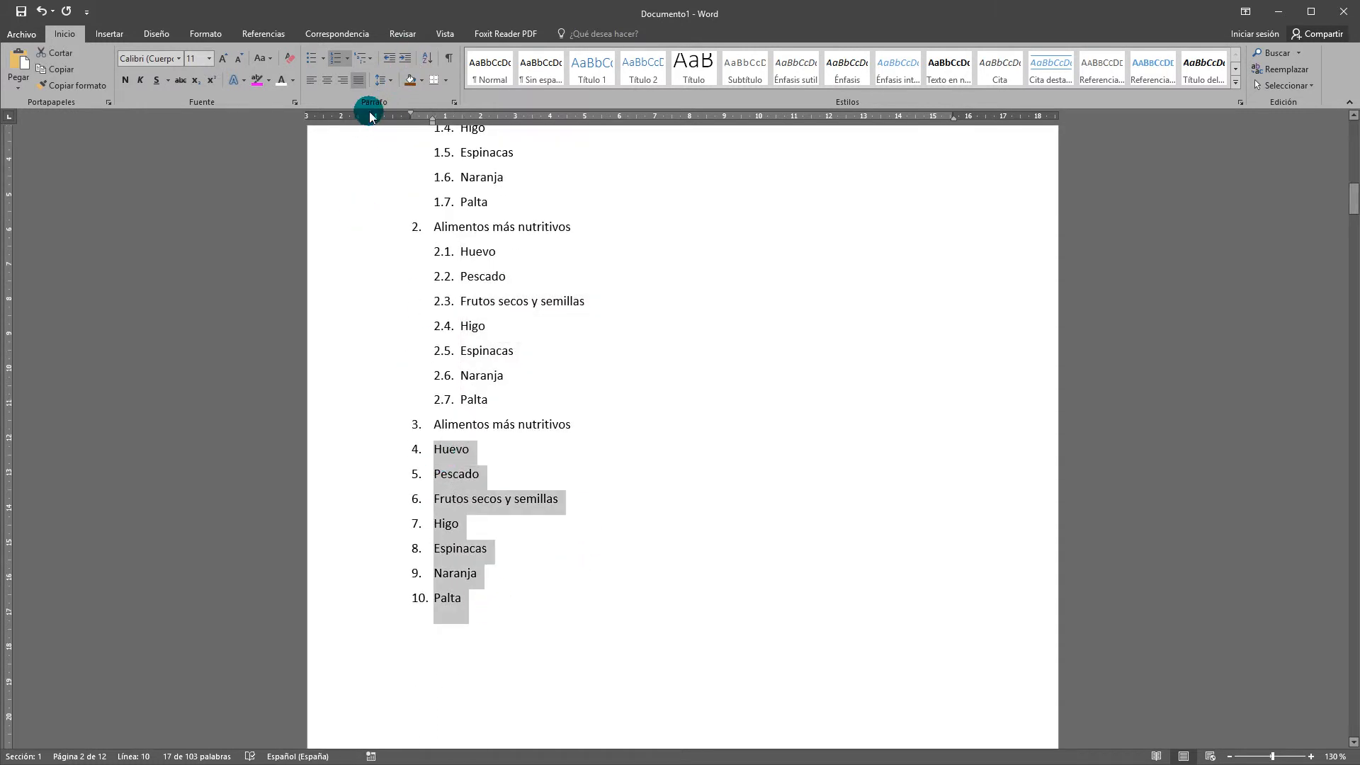
click(404, 58)
click(680, 504)
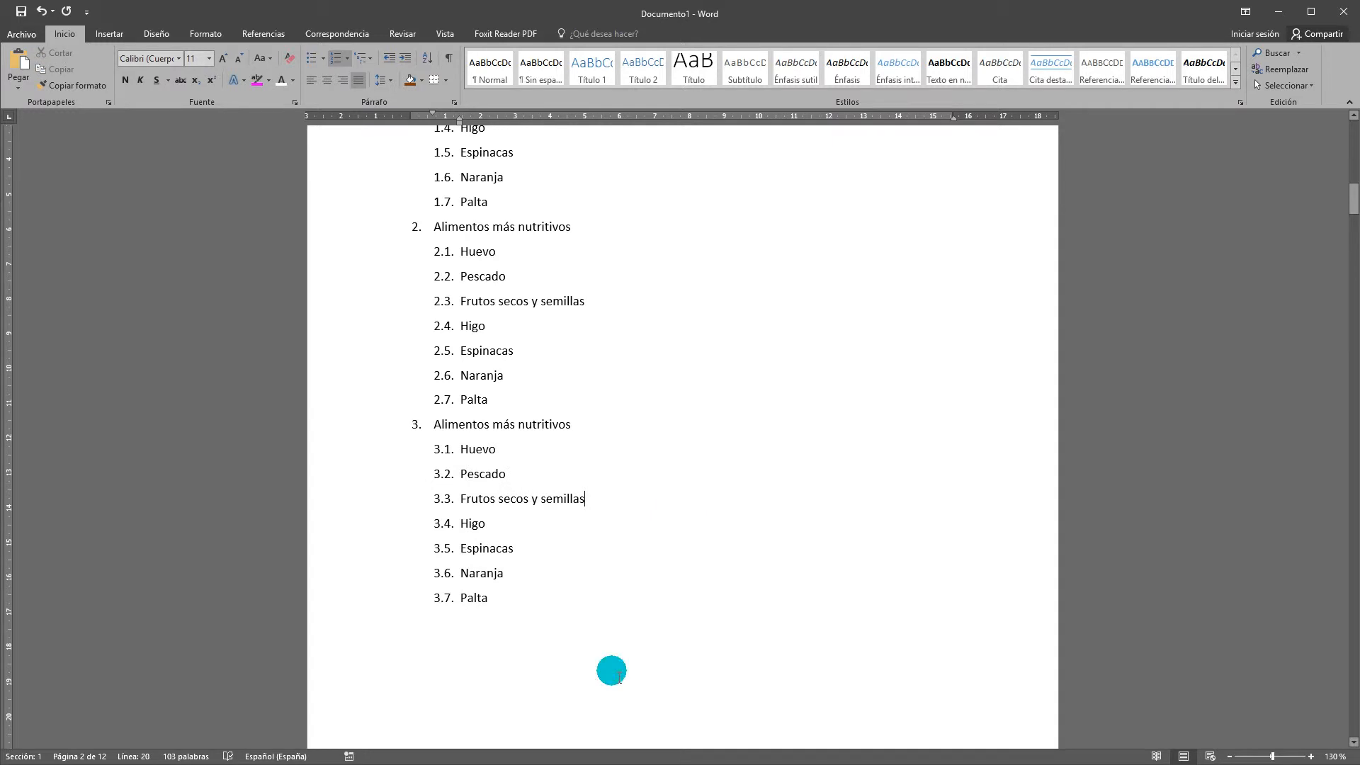
Step: Demote Frutos secos y semillas, Higo and Espinacas under the first heading to the third level, numbered 1.2.1. to 1.2.3
scroll(615, 667, up, 1)
scroll(616, 667, up, 1)
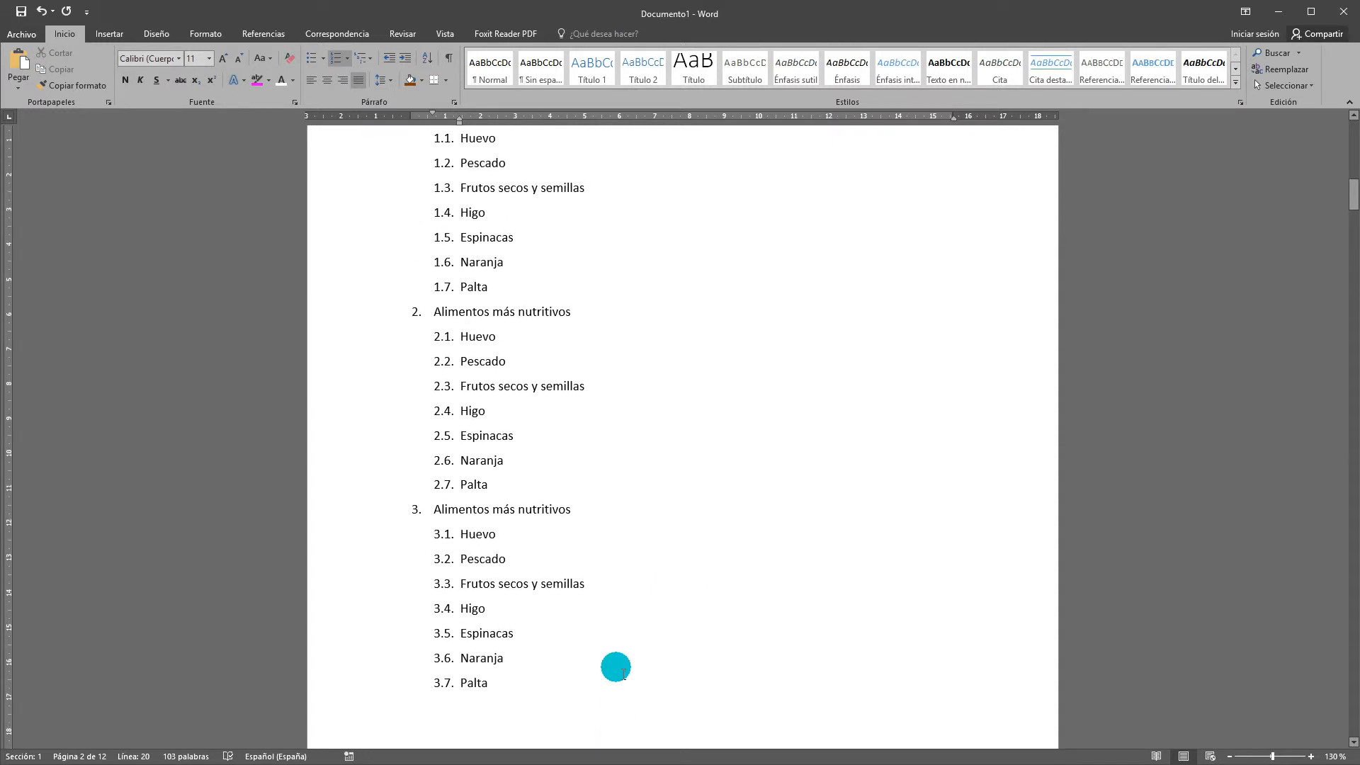
scroll(616, 667, up, 4)
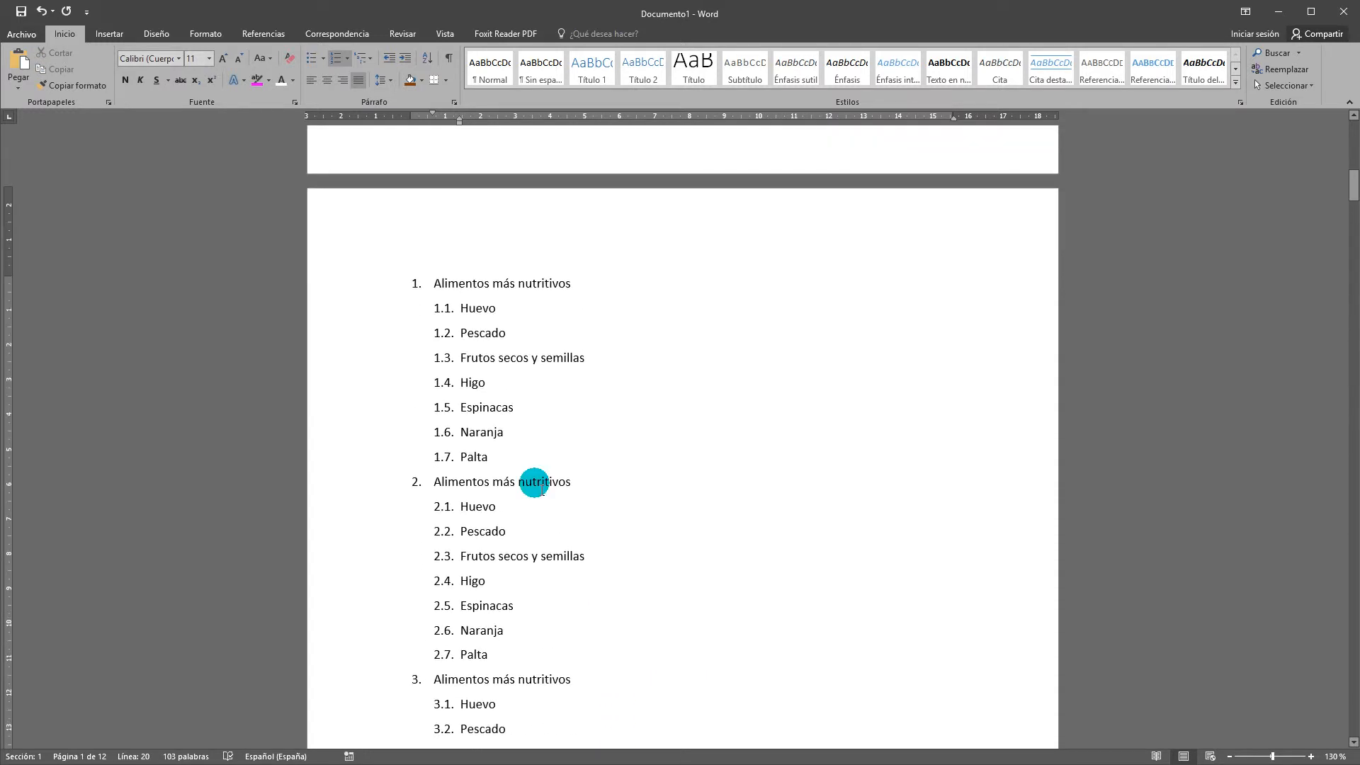
drag(522, 407, 468, 364)
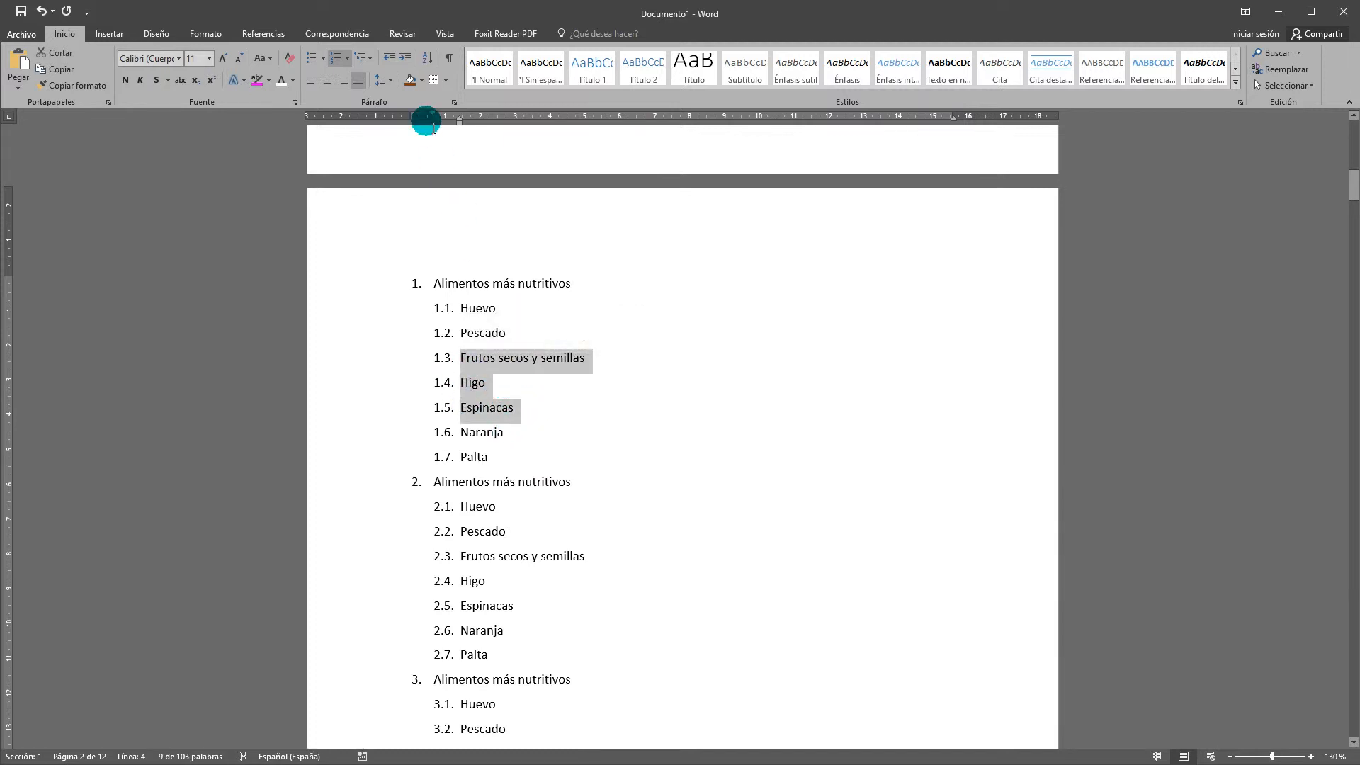
click(409, 66)
click(508, 432)
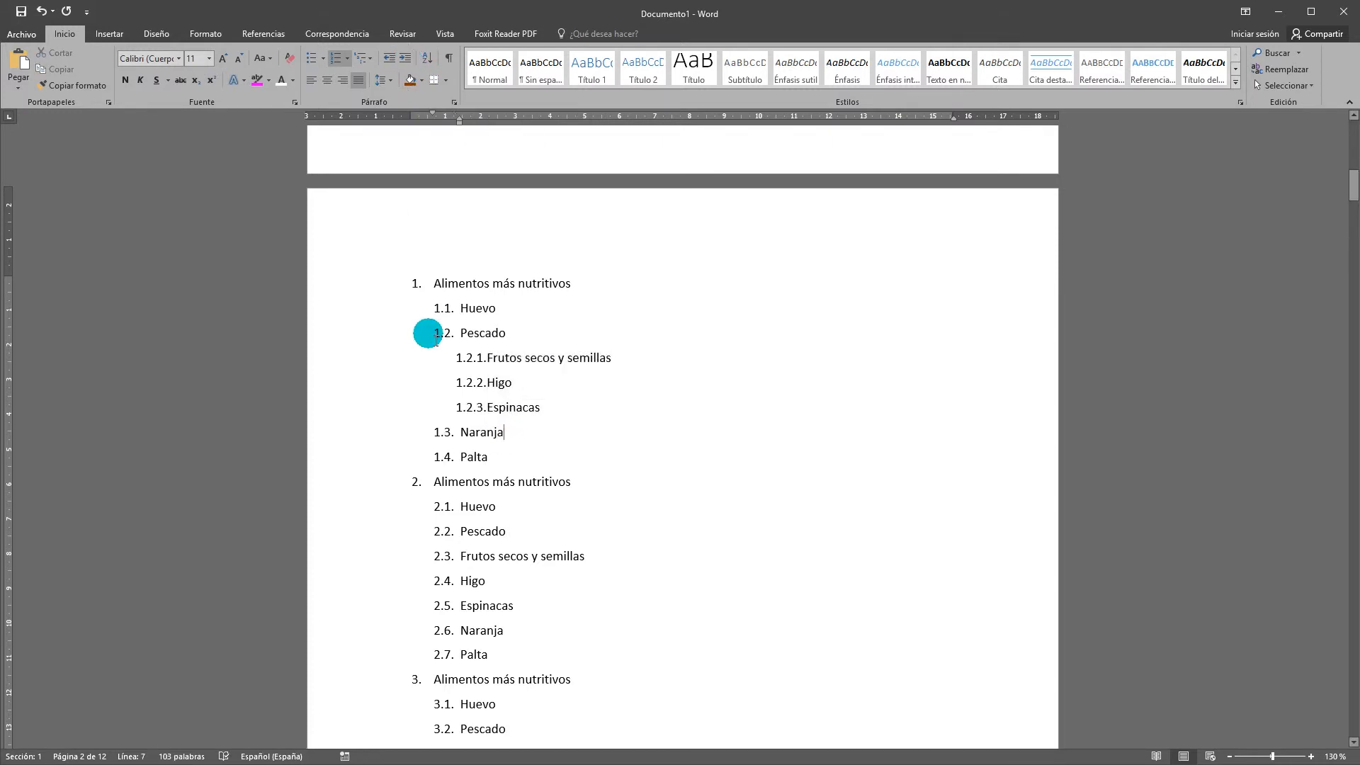
mouse_move(441, 342)
mouse_down()
mouse_move(496, 342)
mouse_move(461, 338)
mouse_up()
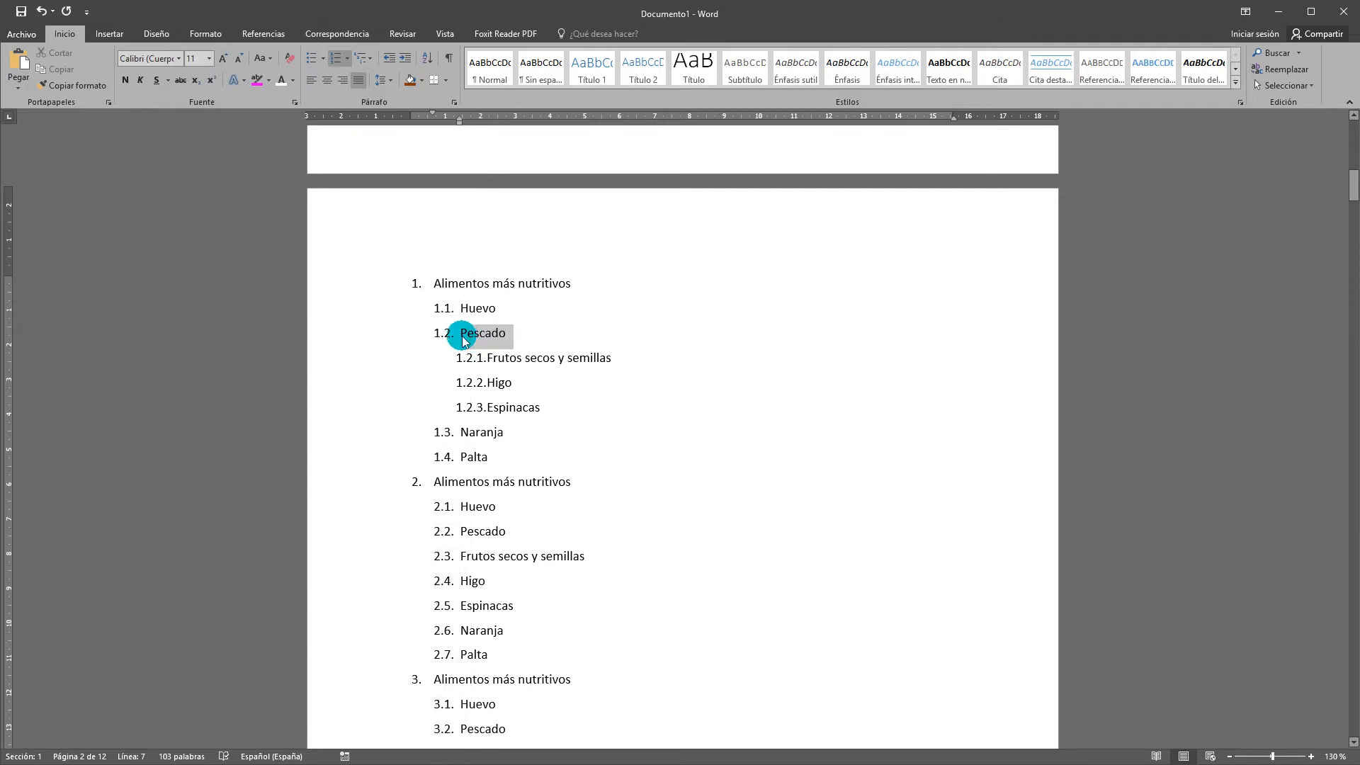
click(487, 357)
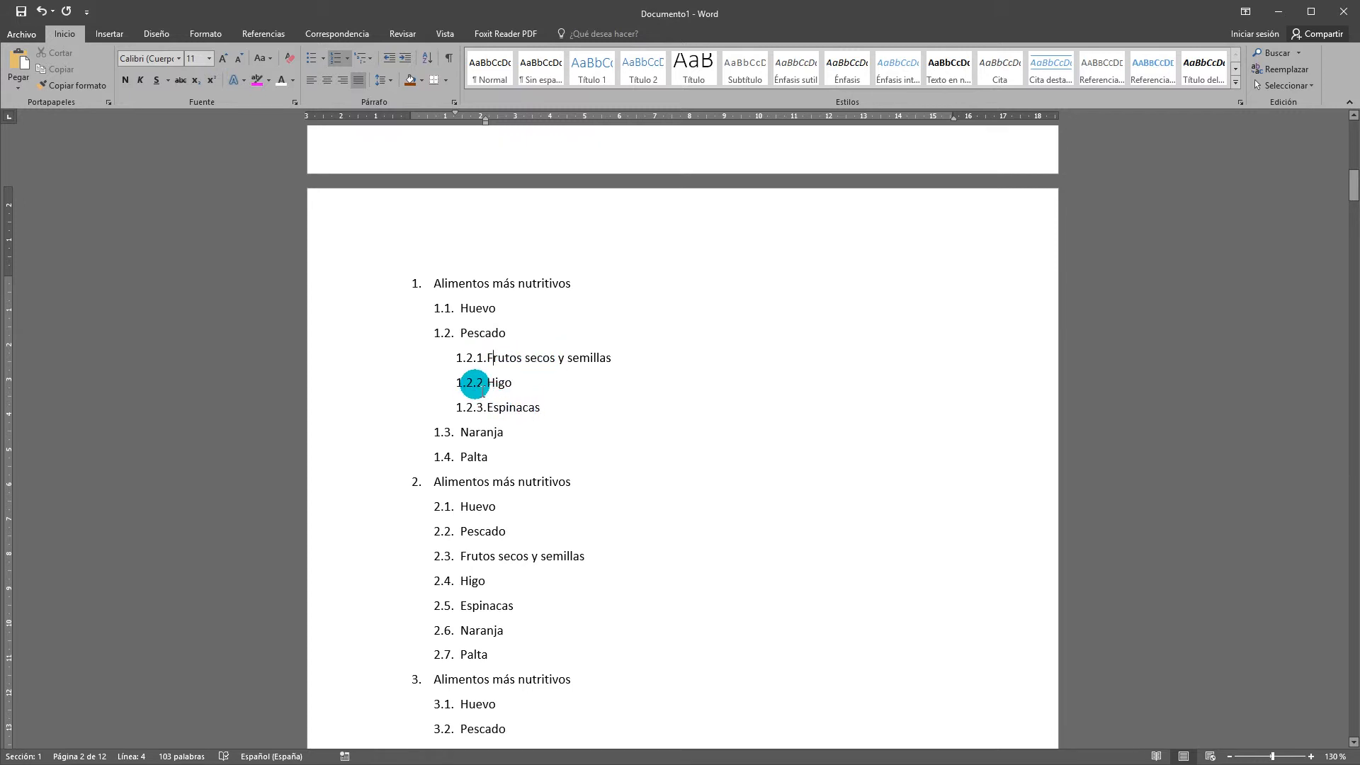
Step: Demote the four foods from Pescado to Espinacas under the second heading to the third level, numbered 2.1.1. to 2.1.4
scroll(662, 574, down, 2)
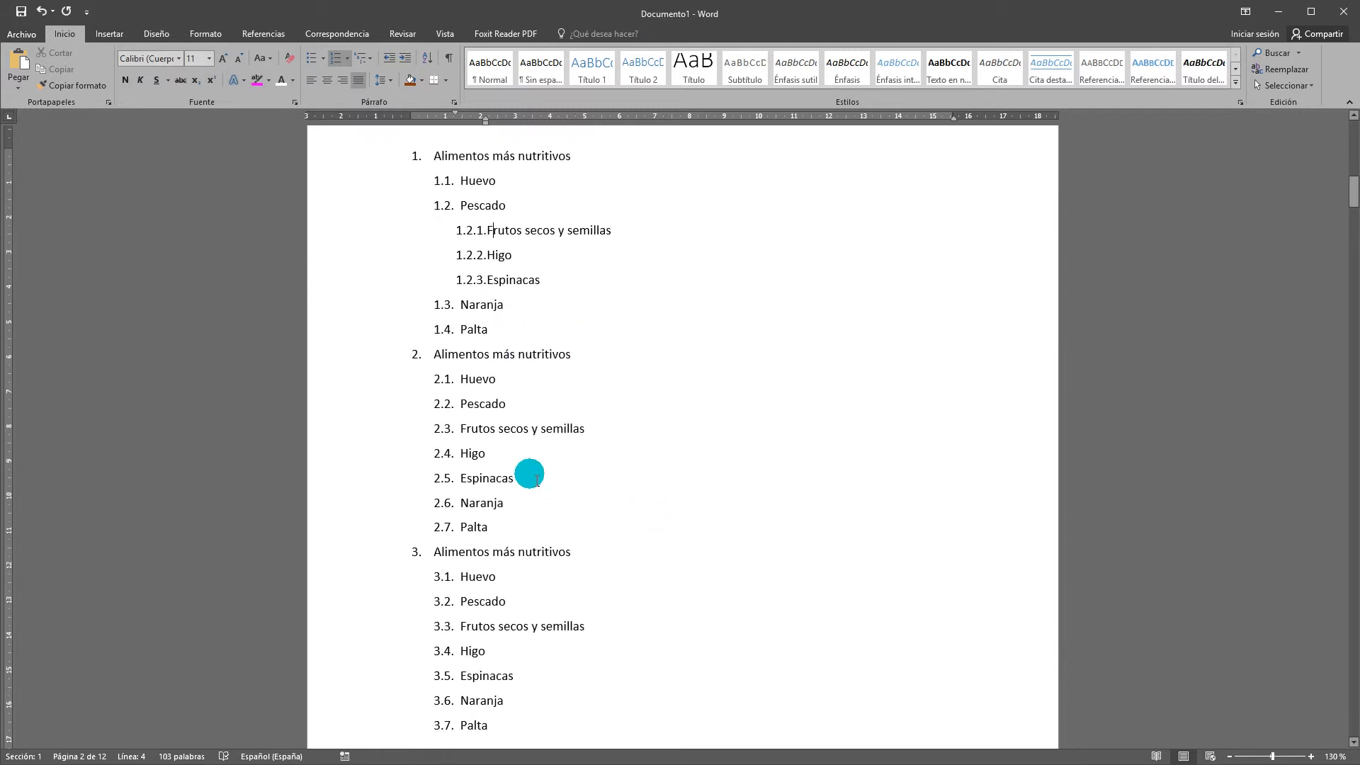
drag(524, 485, 450, 401)
key(Tab)
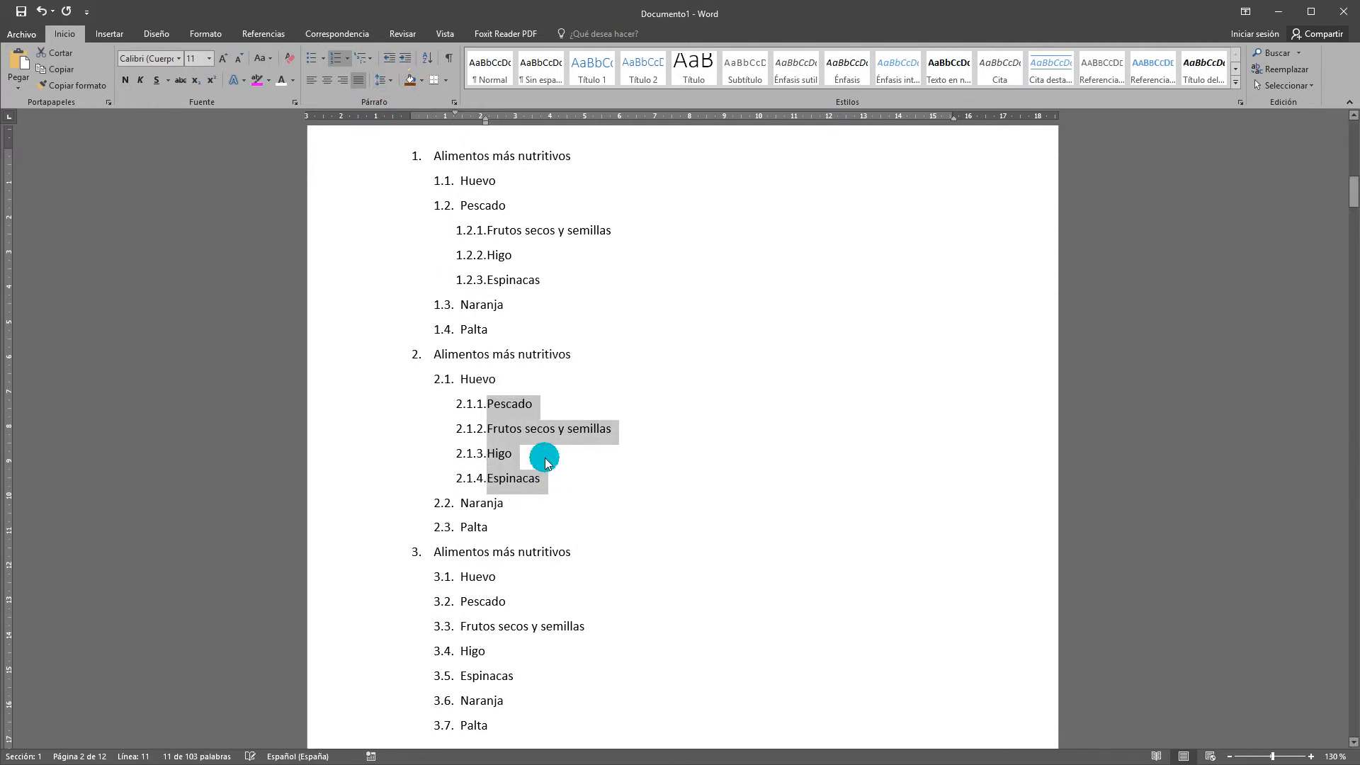
Step: Demote Frutos secos y semillas and Higo under the second heading to the fourth level, numbered 2.1.1.1. and 2.1.1.2
click(553, 456)
drag(553, 456, 488, 428)
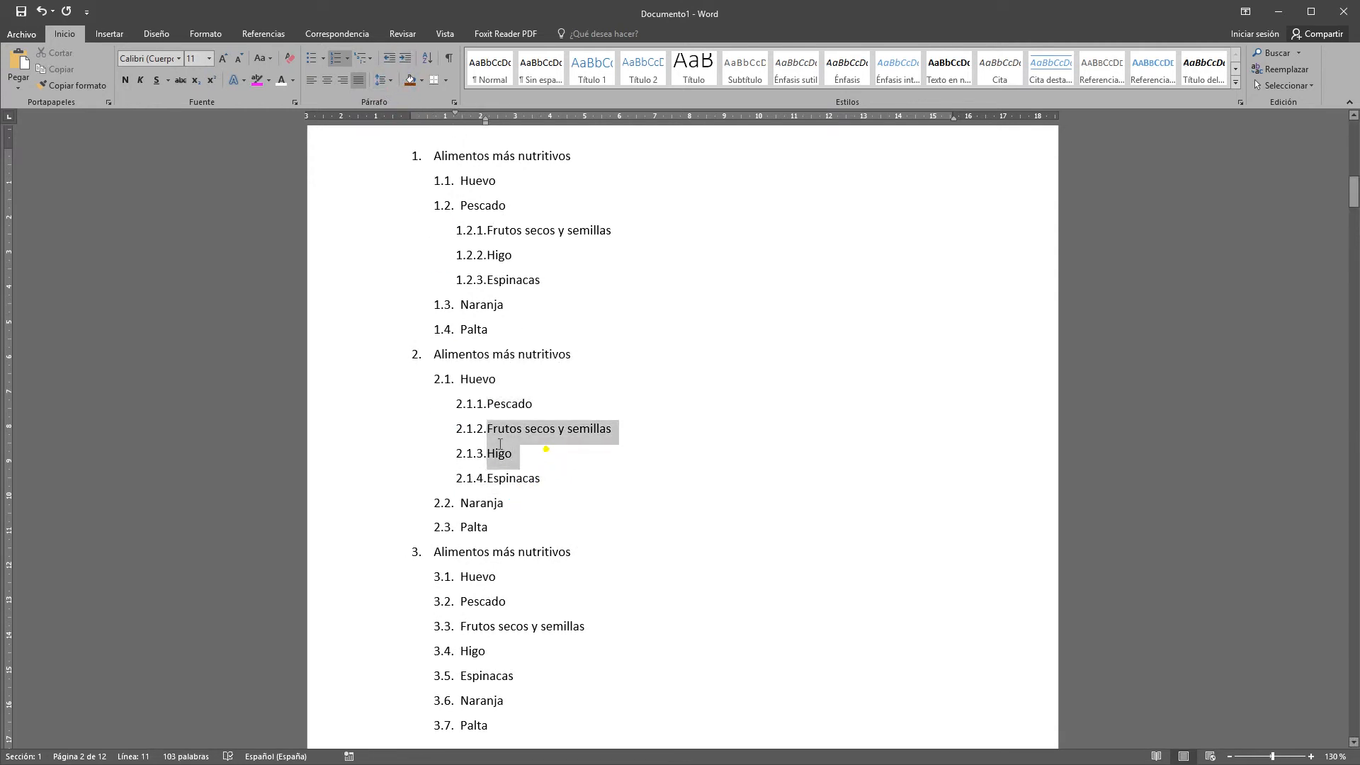
click(405, 58)
click(588, 454)
click(592, 455)
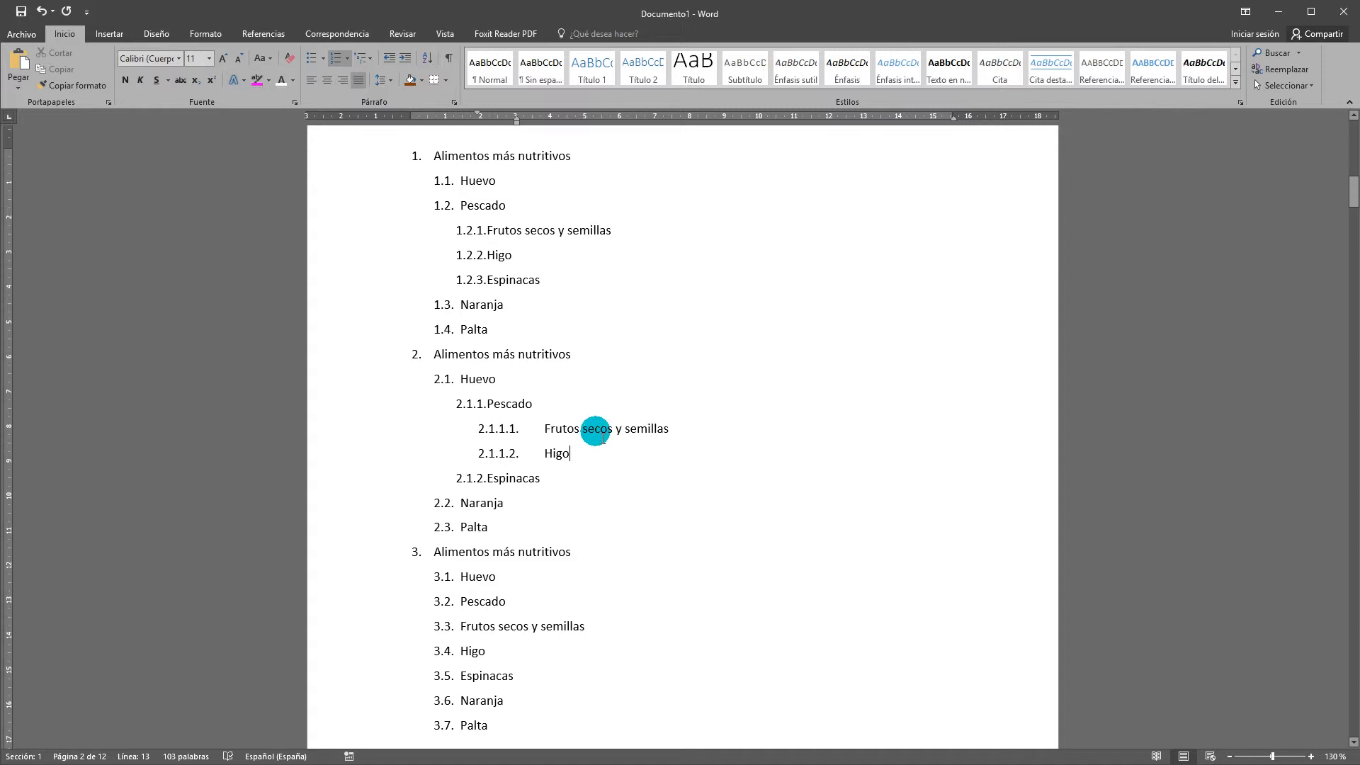
Step: Add the unnumbered line "Es una fruta." below the 1.2.2. Higo item
click(539, 241)
key(Return)
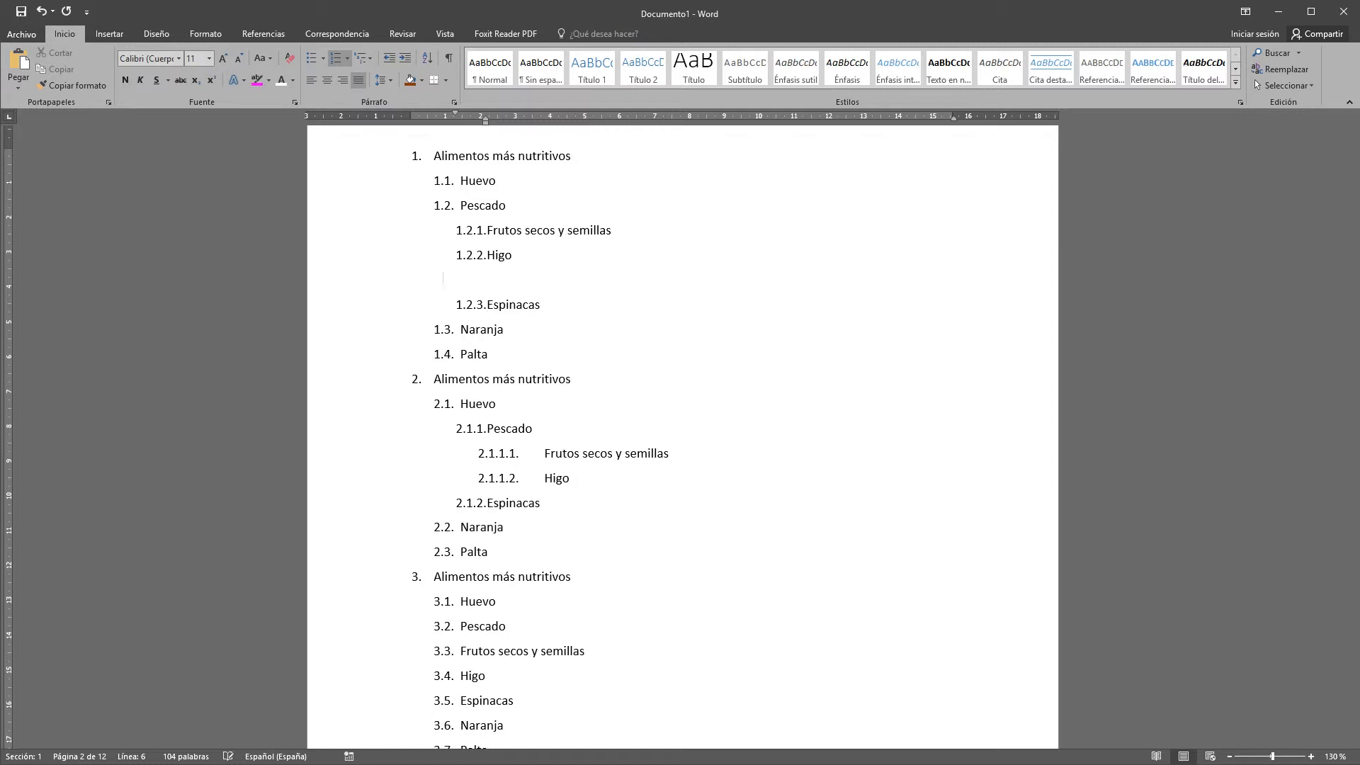
key(BackSpace)
Step: Insert an unnumbered line reading "Jhdfjhdsjfh jdhfs jhdfj" below the 3.1. Huevo item
scroll(633, 701, down, 1)
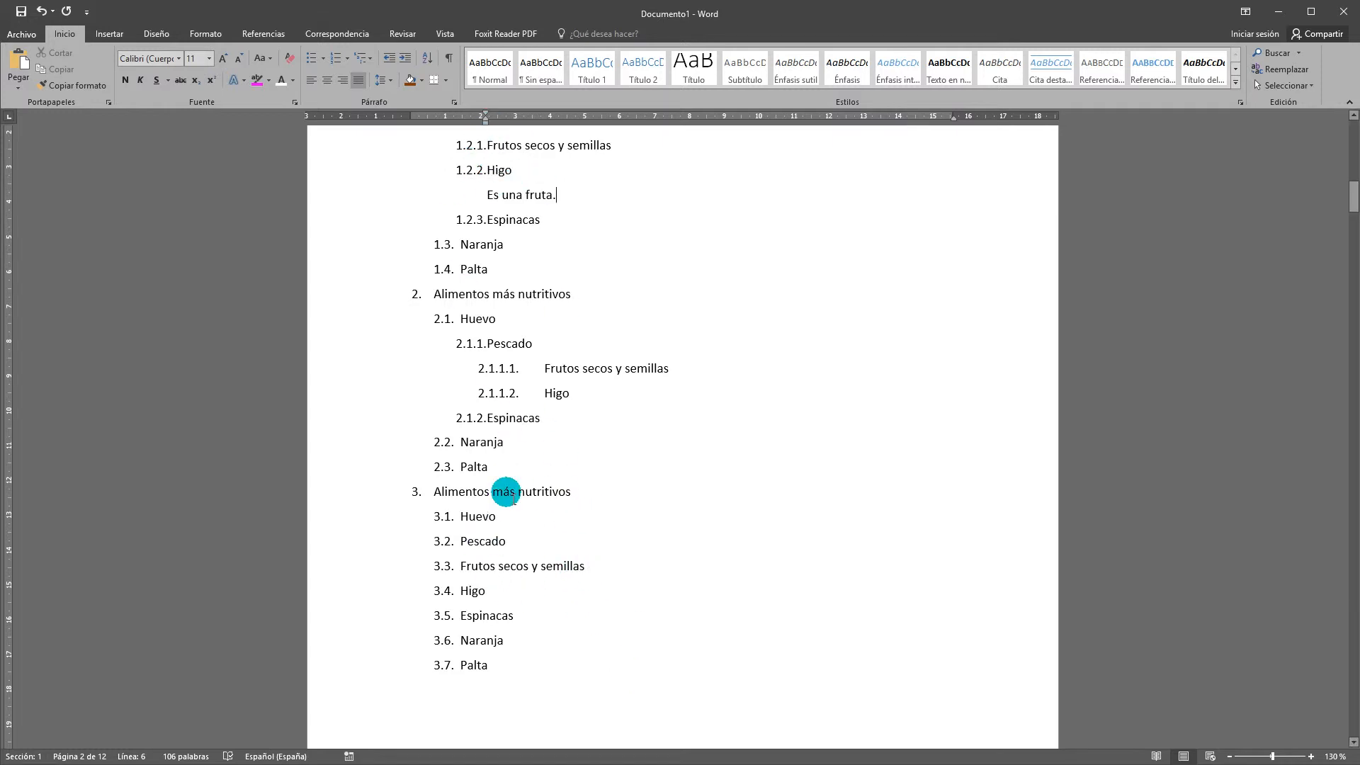
key(Return)
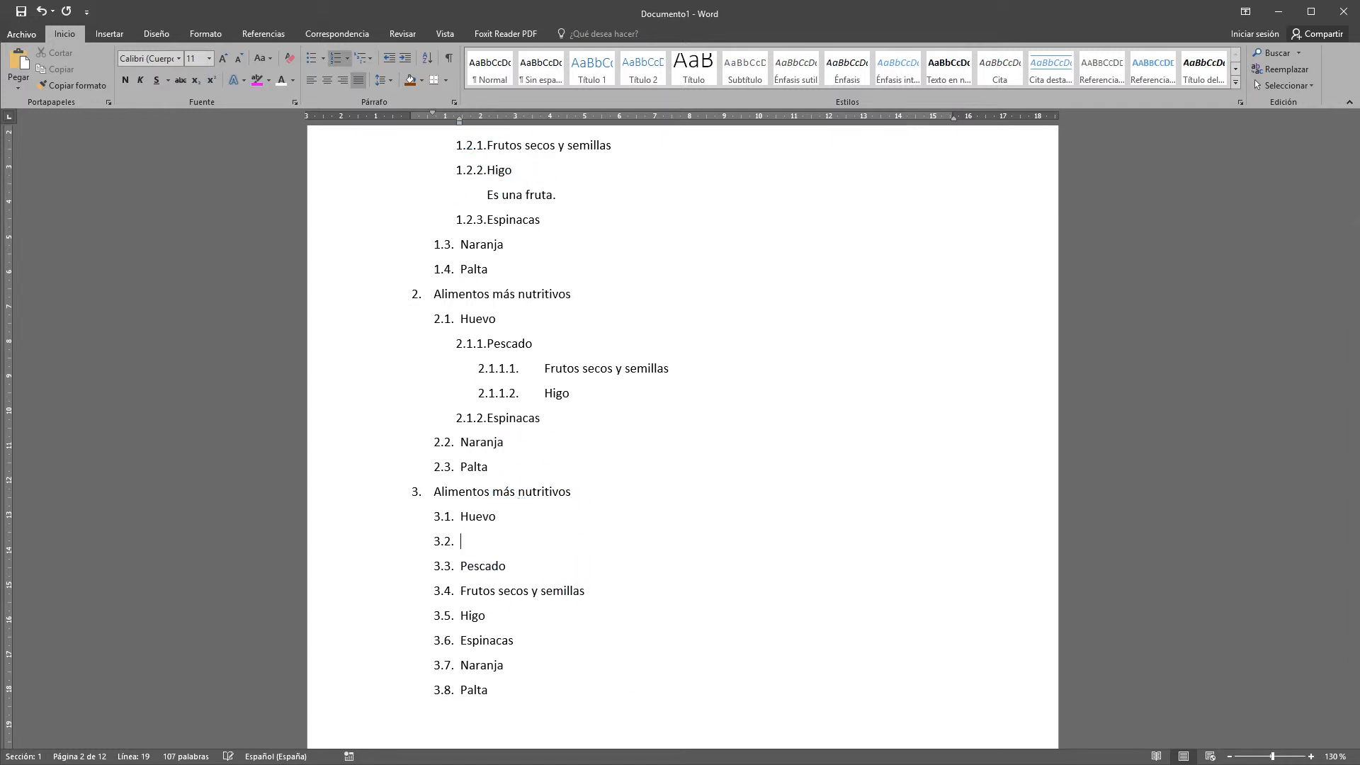
key(BackSpace)
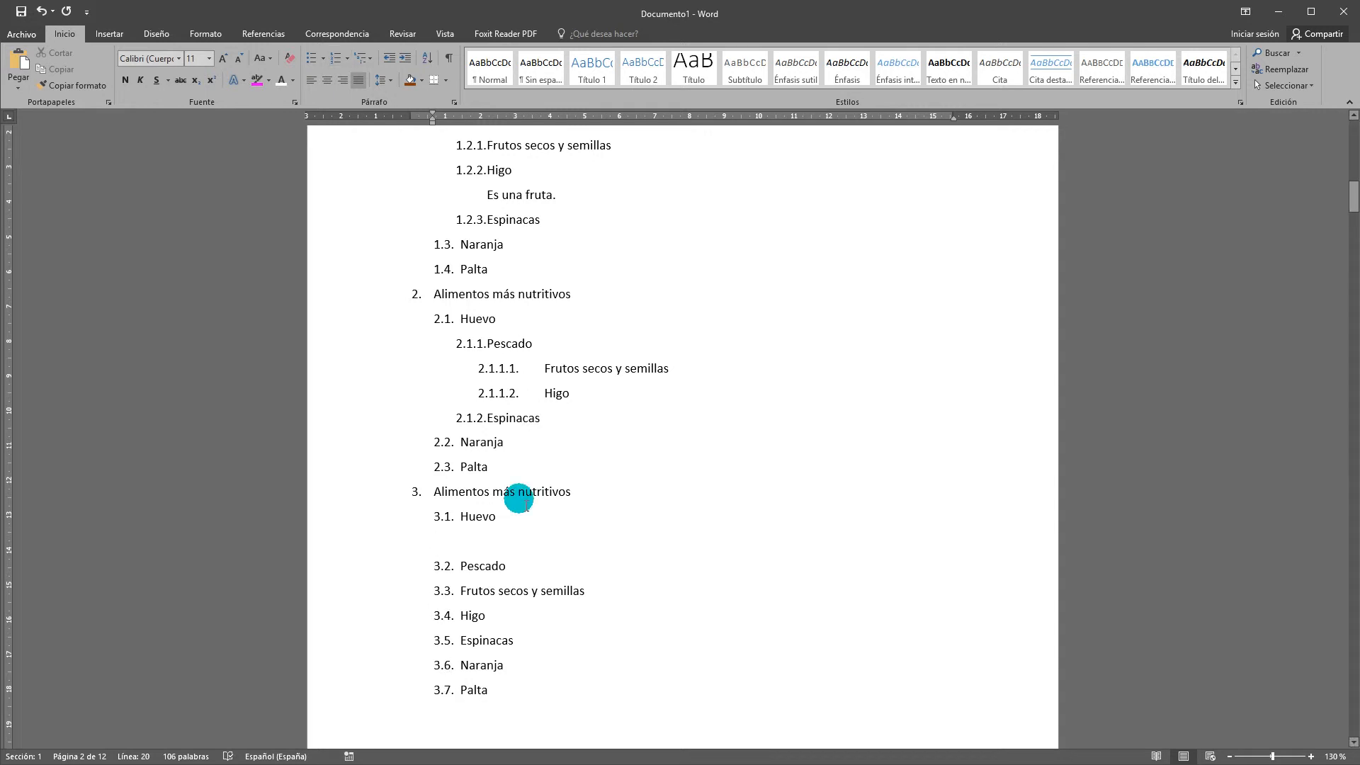
text(Jhdfjhdsjfh jdhfs jhdfj)
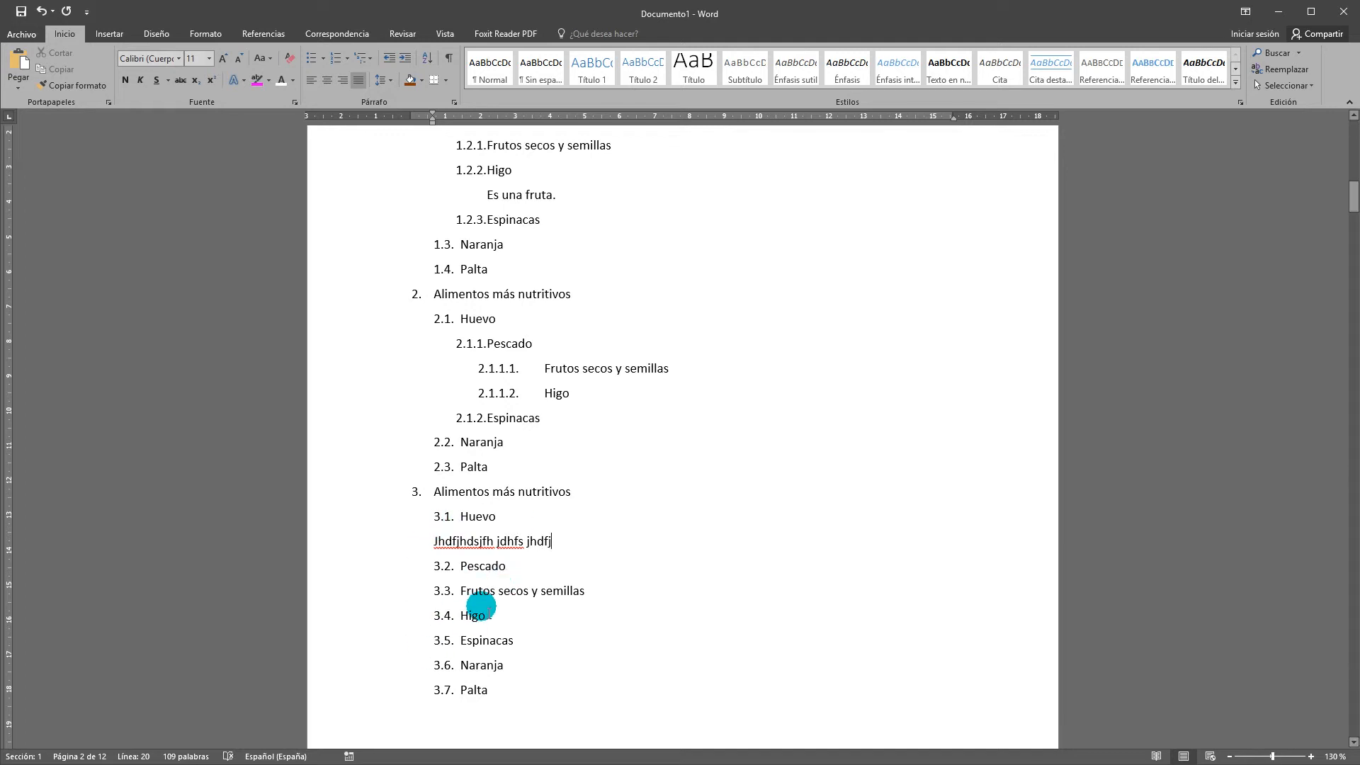
Step: End the numbering after the last Palta, add the plain line "Hagdh gshadhsd ha" and paste the unformatted foods block with its heading below it
scroll(538, 553, down, 2)
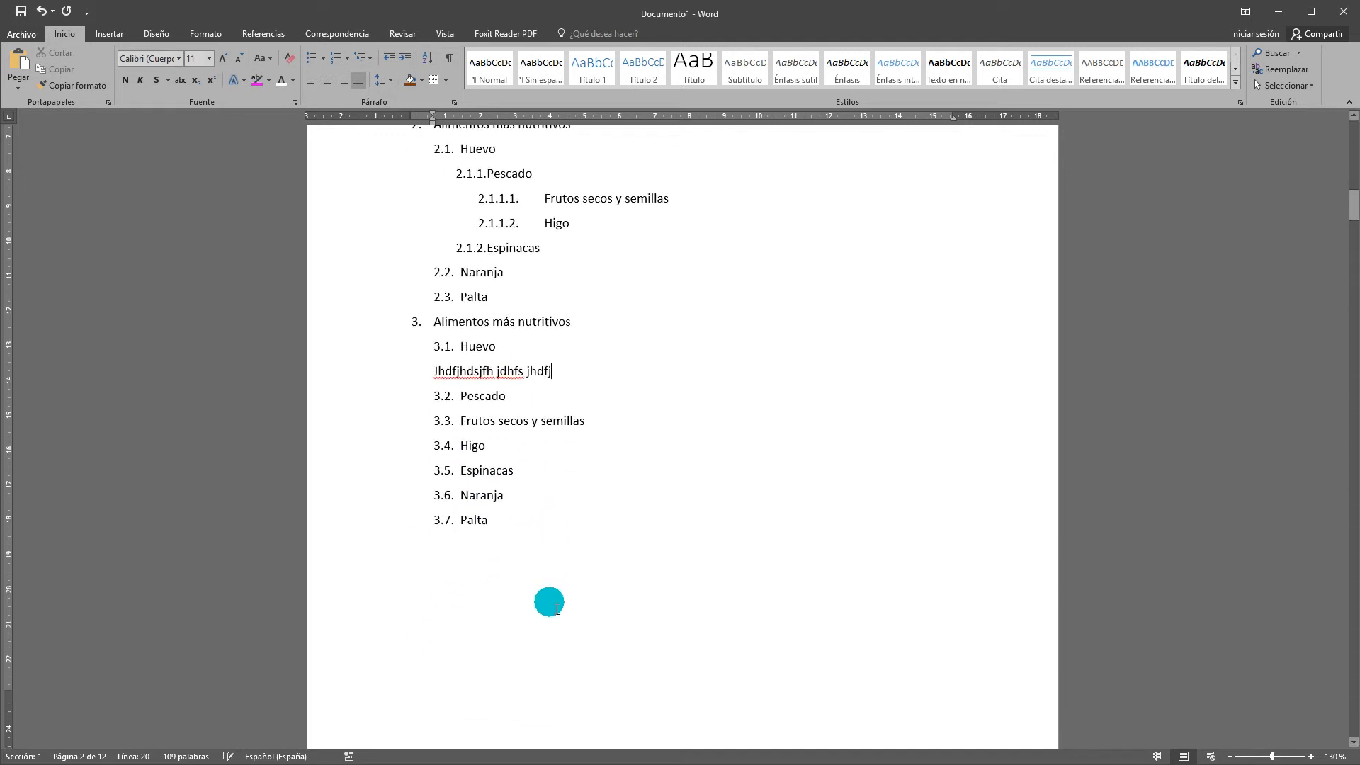
click(541, 536)
key(Return)
key(Return)
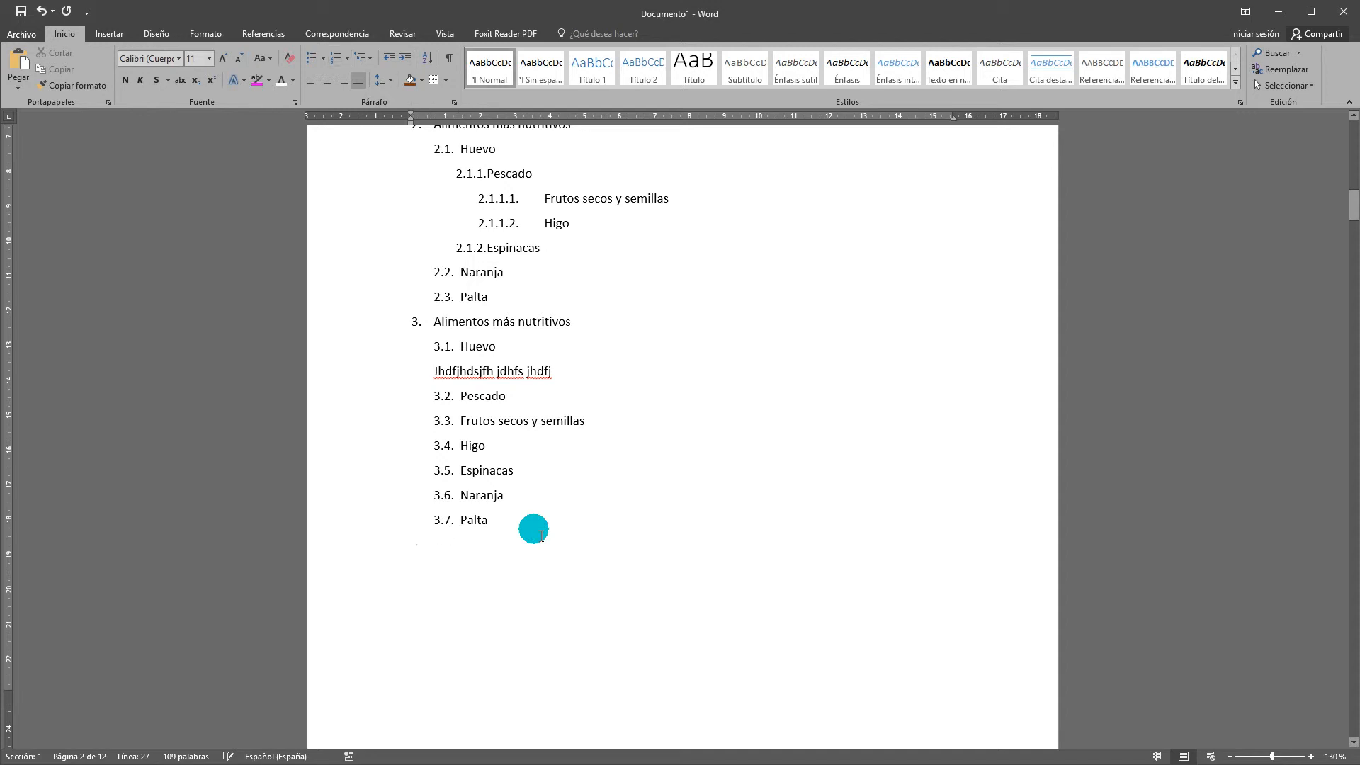
key(Return)
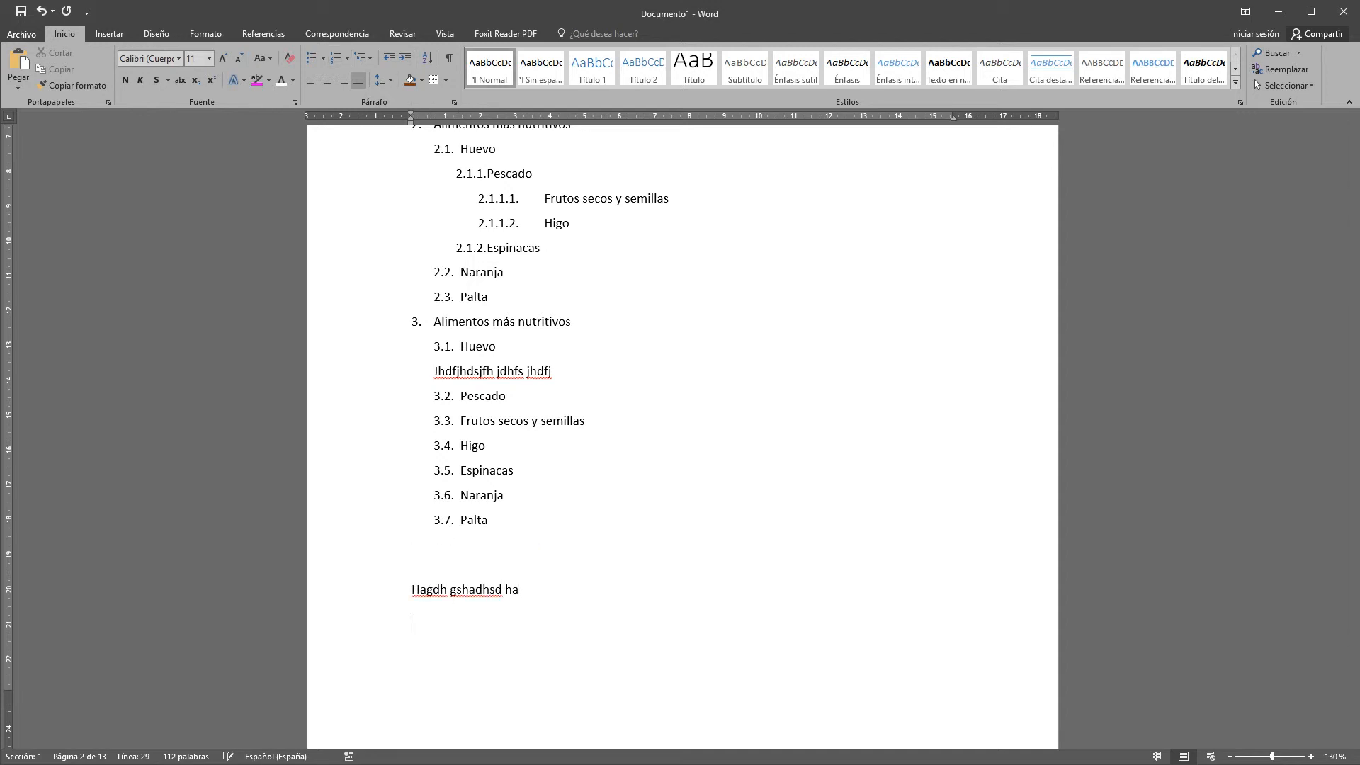
text(Alimentos más nutritivos Huevo Pescado Frutos secos y semillas Higo Espinacas Naranja Palta)
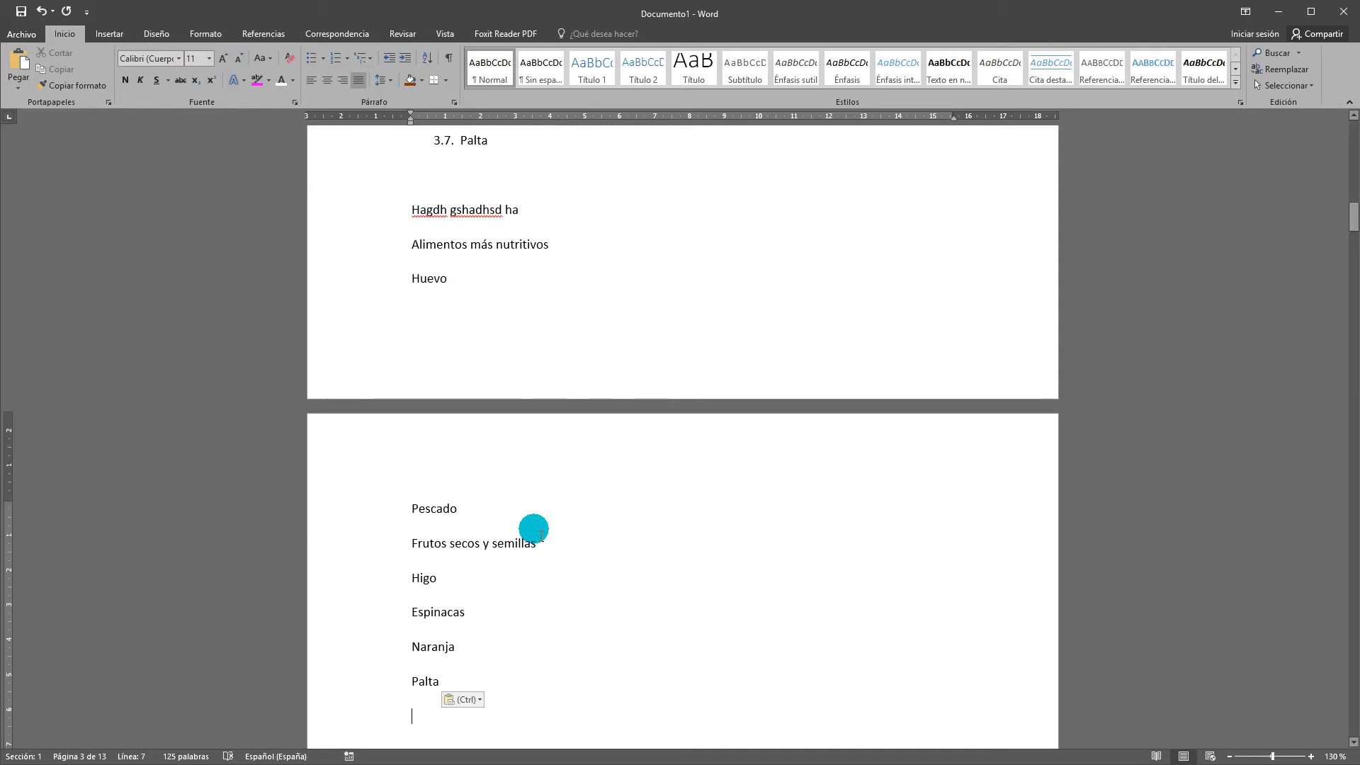
Step: Apply numbering to the "Hagdh gshadhsd ha" line and the whole pasted foods block, continuing the sequence of the list above
drag(459, 680, 410, 213)
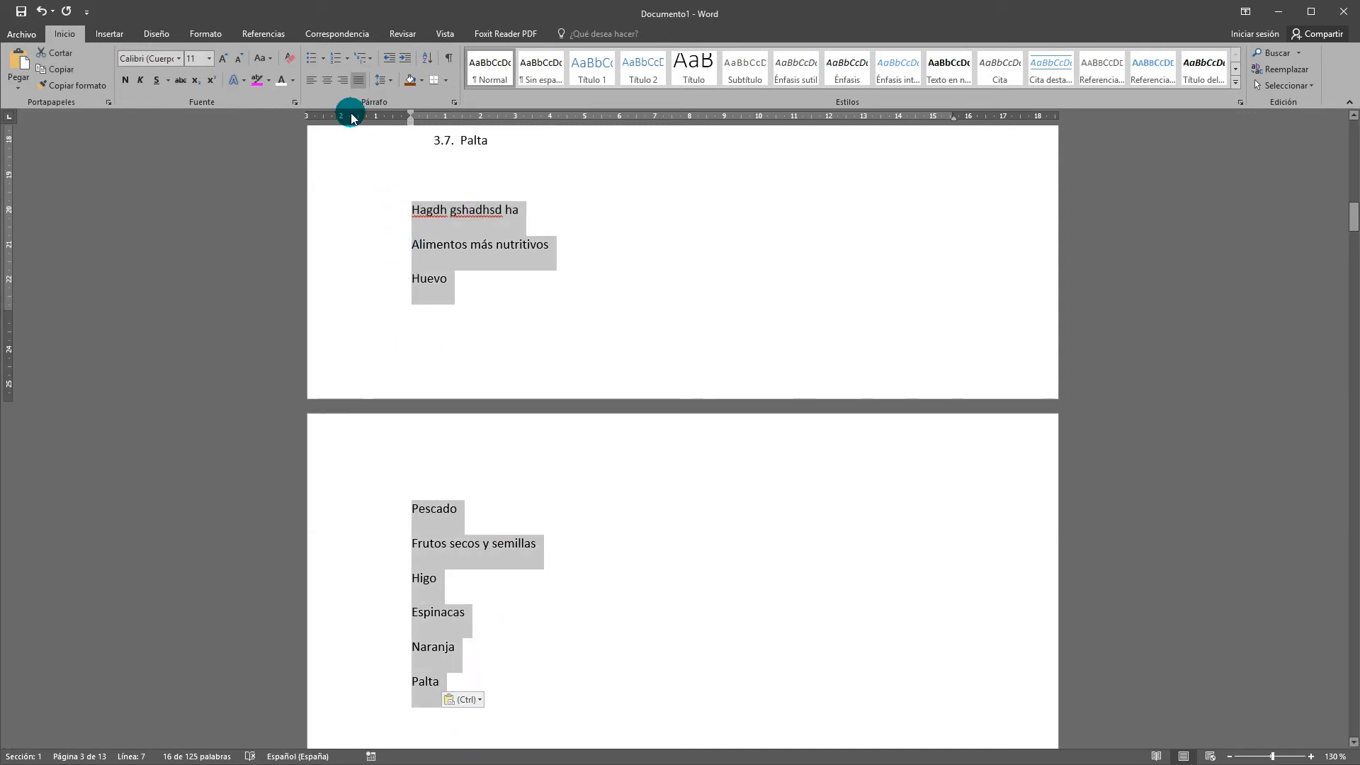
click(337, 62)
scroll(517, 376, up, 5)
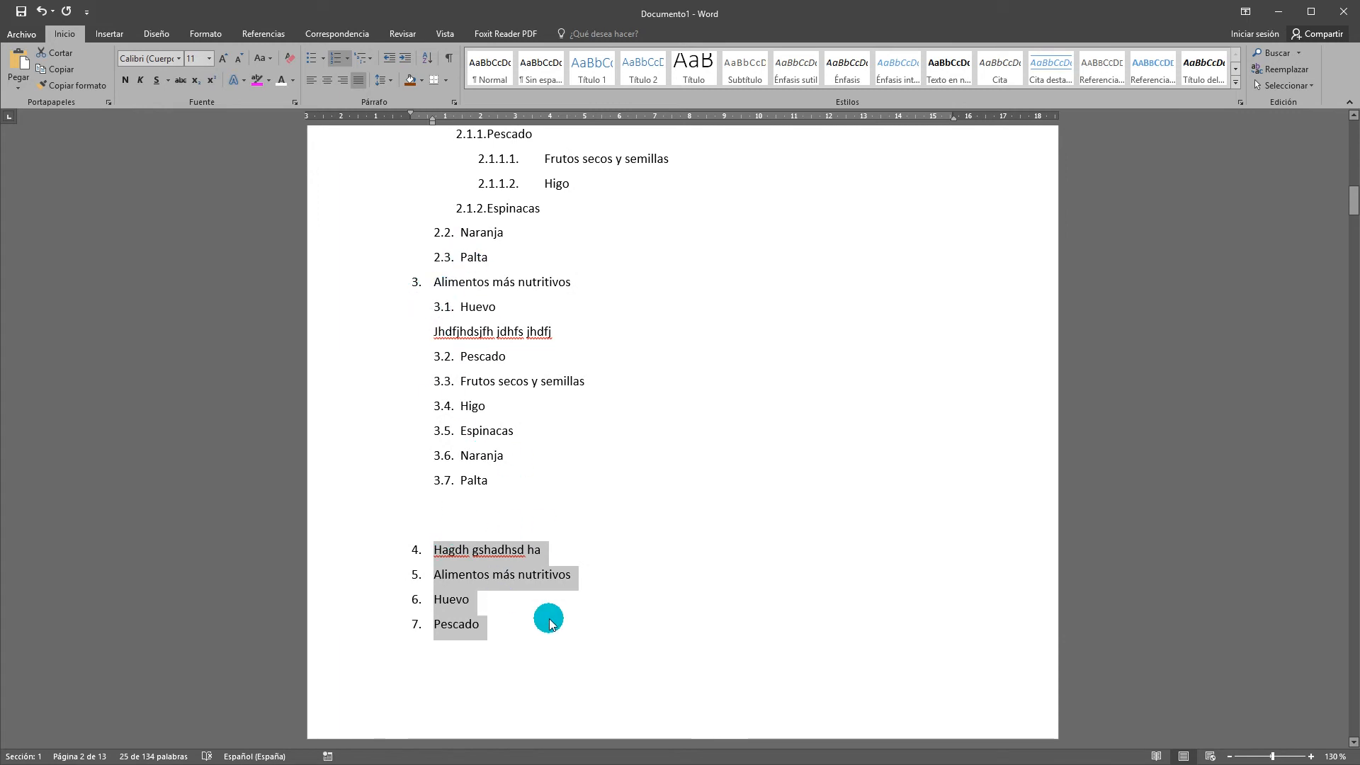
Step: Restart the numbering at 1 from the "Hagdh gshadhsd ha" item
click(417, 549)
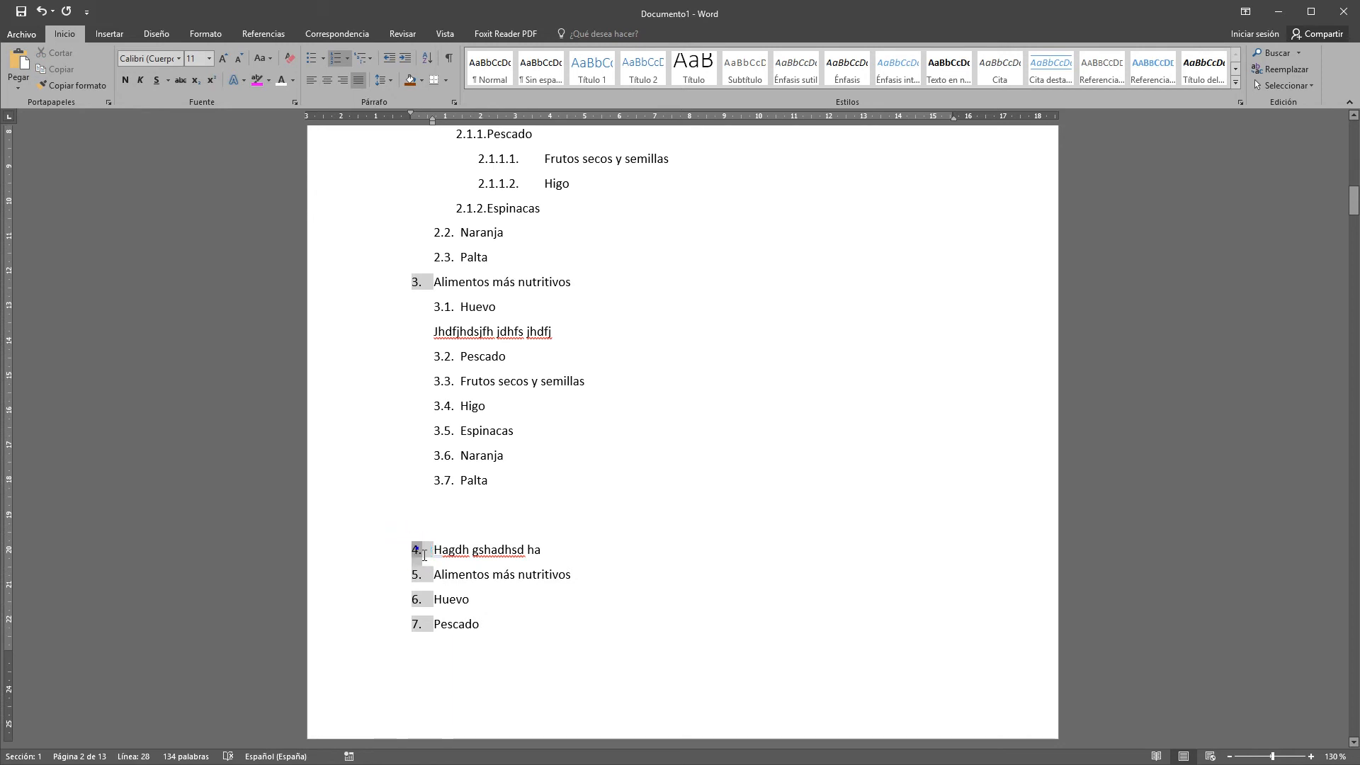
right_click(424, 555)
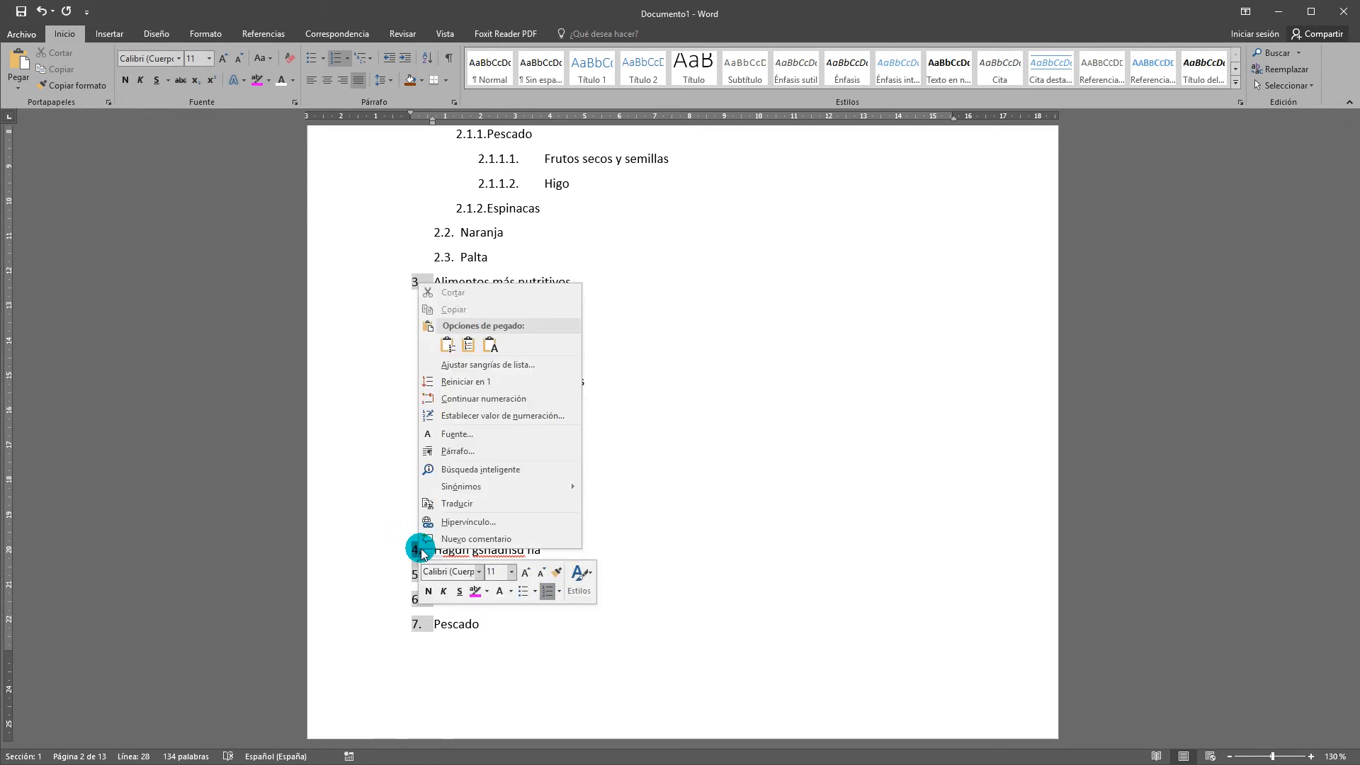
click(507, 382)
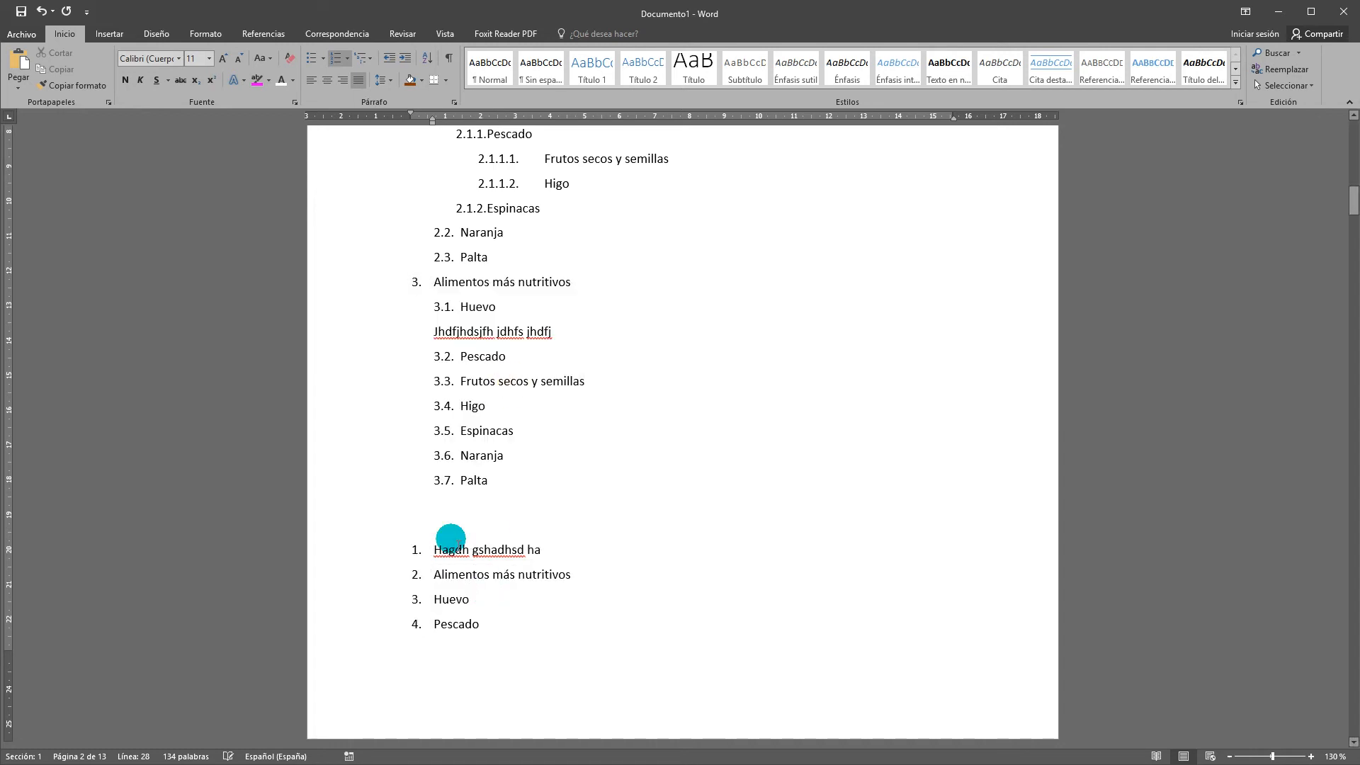
Step: Compare the numbering of the restarted list with that of the multilevel list above it
scroll(506, 541, up, 1)
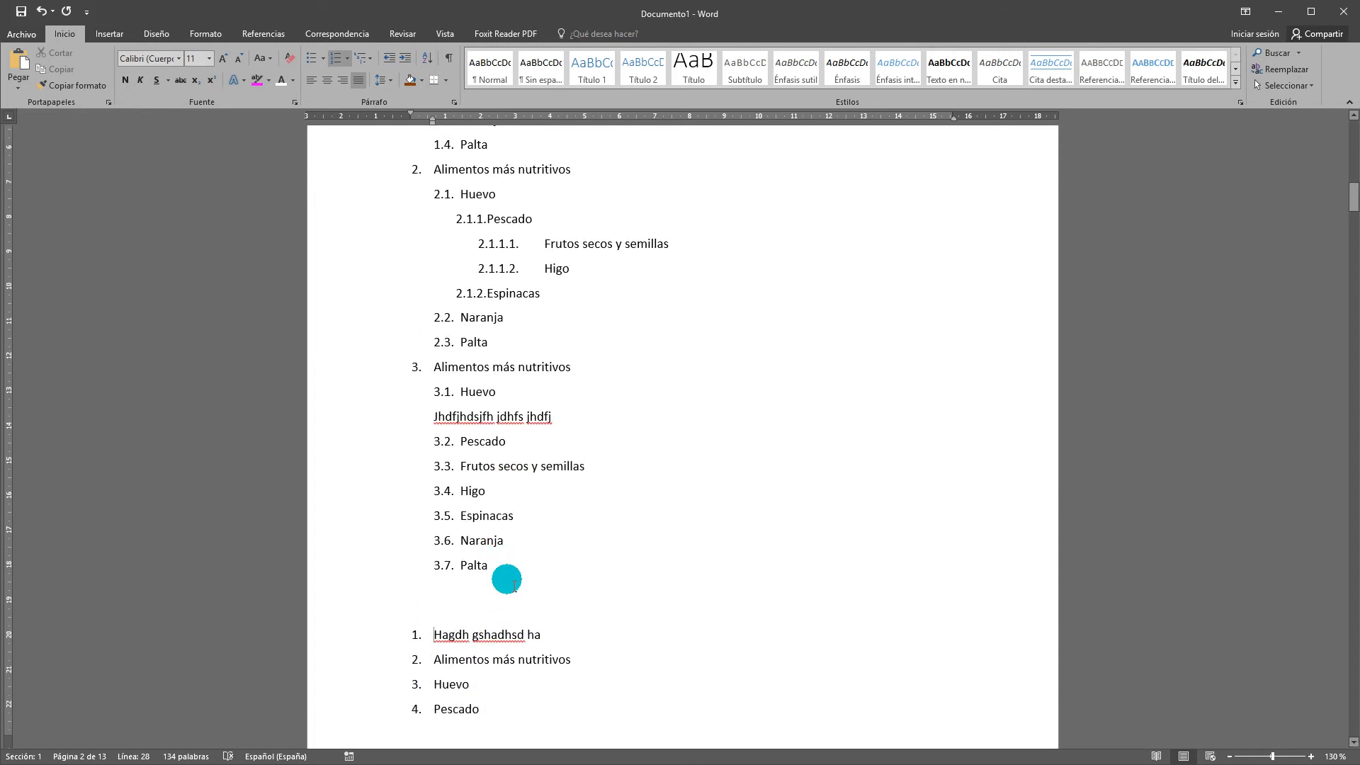
drag(448, 369, 538, 361)
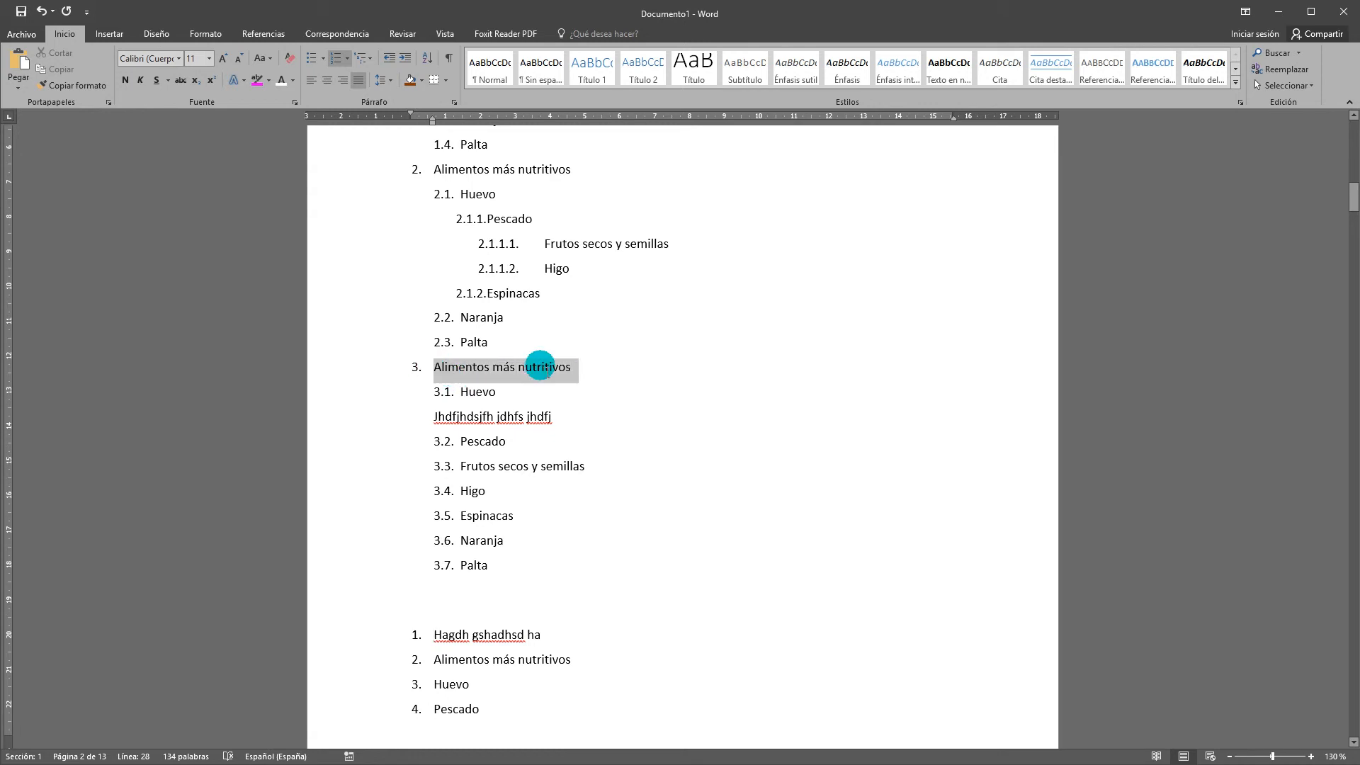
scroll(488, 618, down, 1)
scroll(488, 618, down, 1)
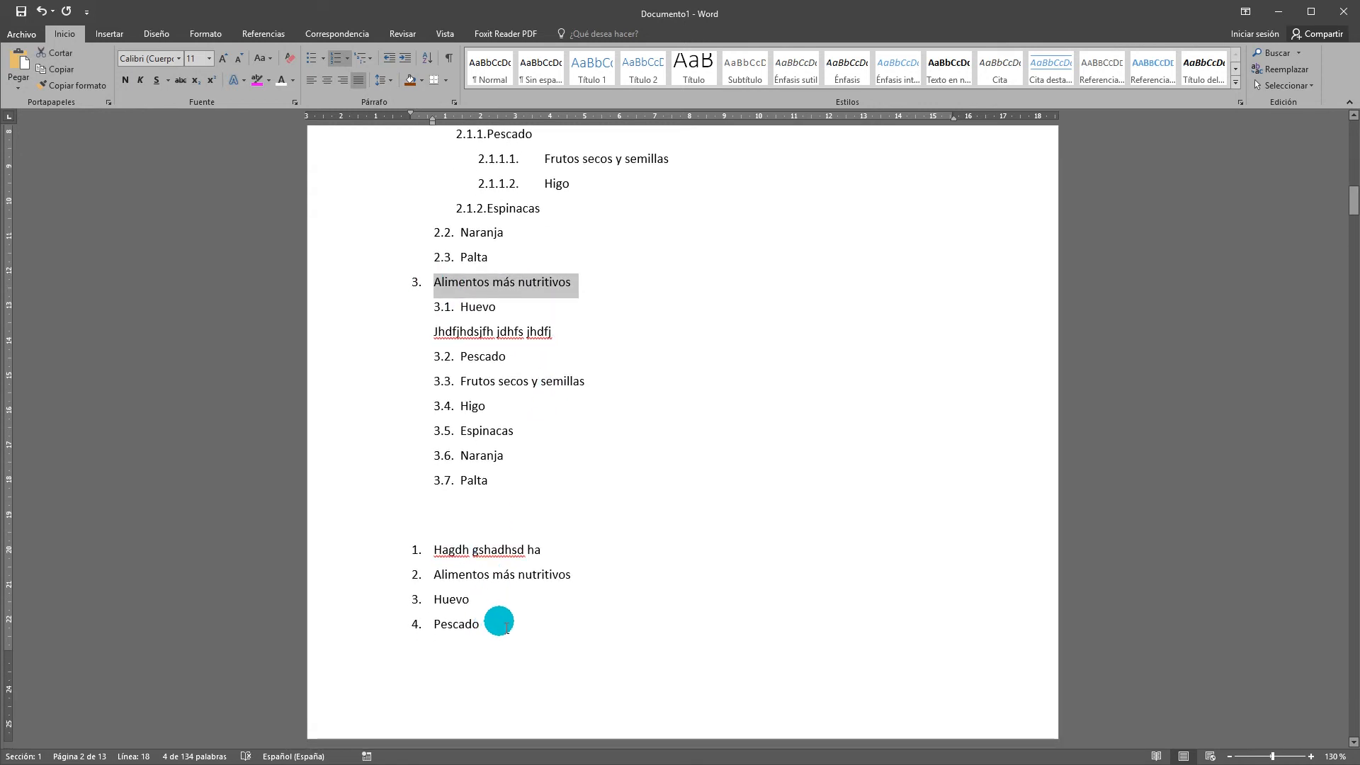
scroll(489, 602, down, 2)
drag(445, 430, 512, 426)
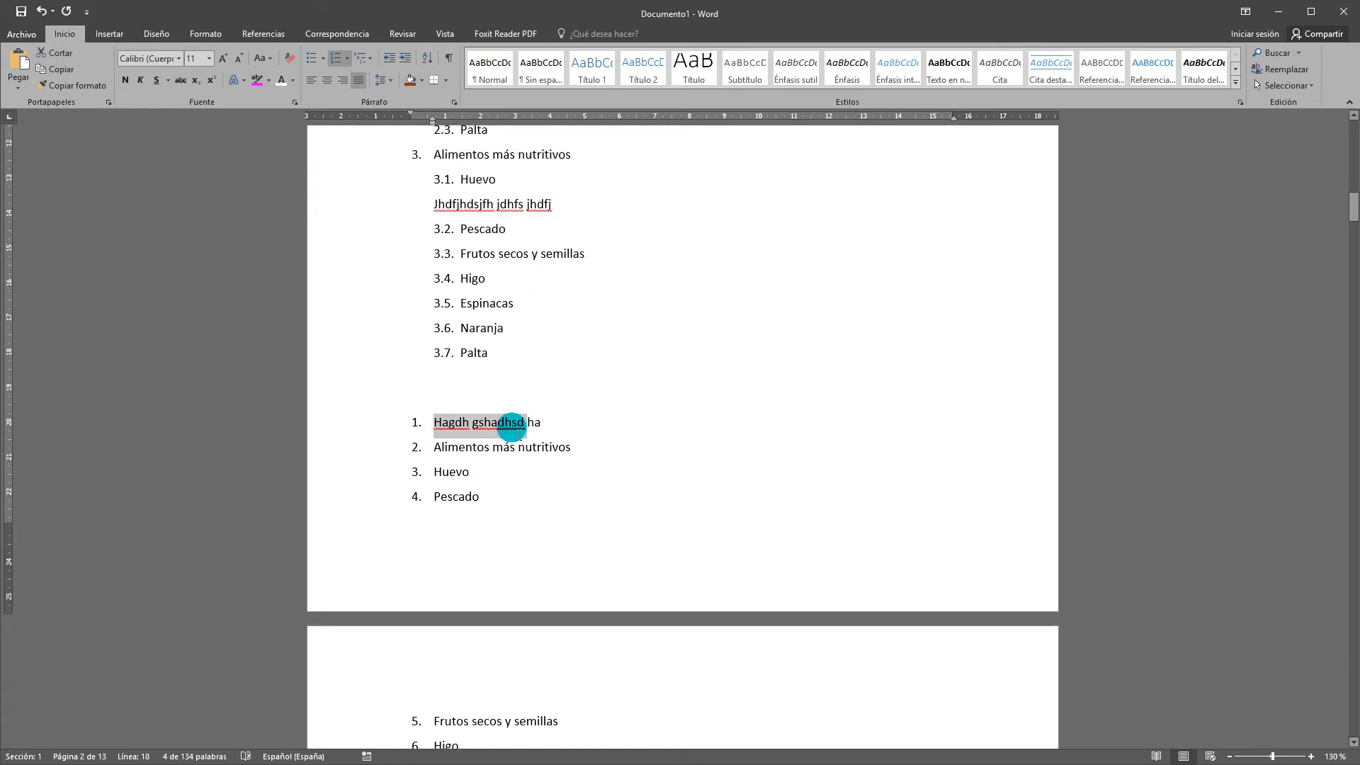
click(494, 473)
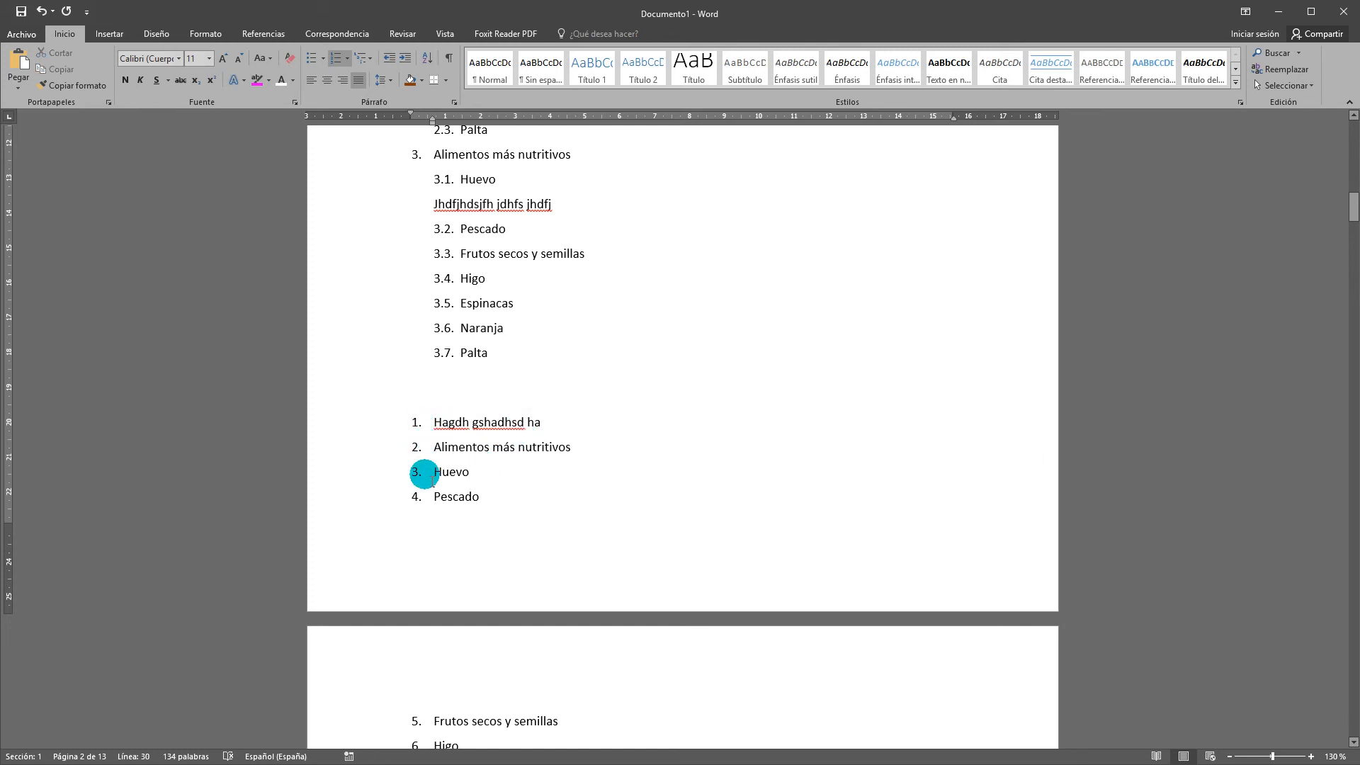
scroll(450, 572, down, 3)
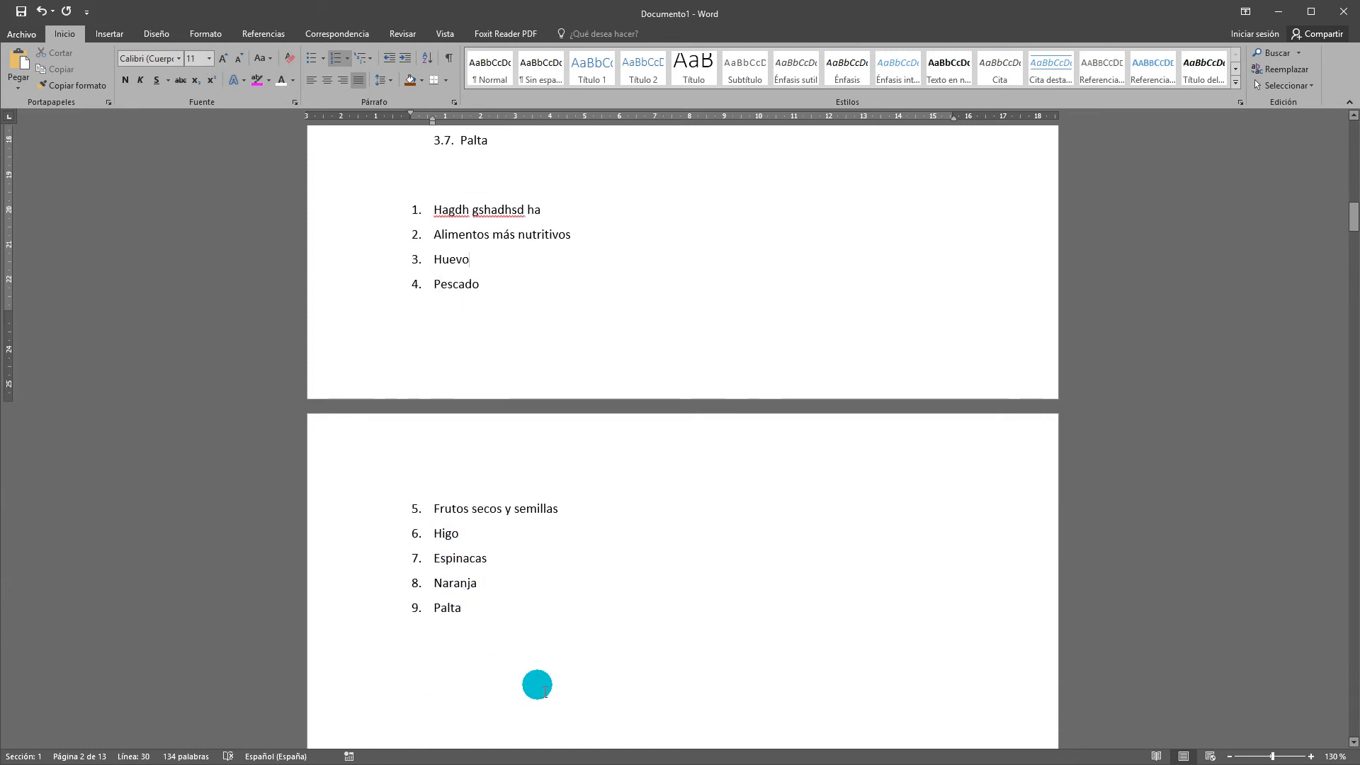
scroll(541, 688, up, 8)
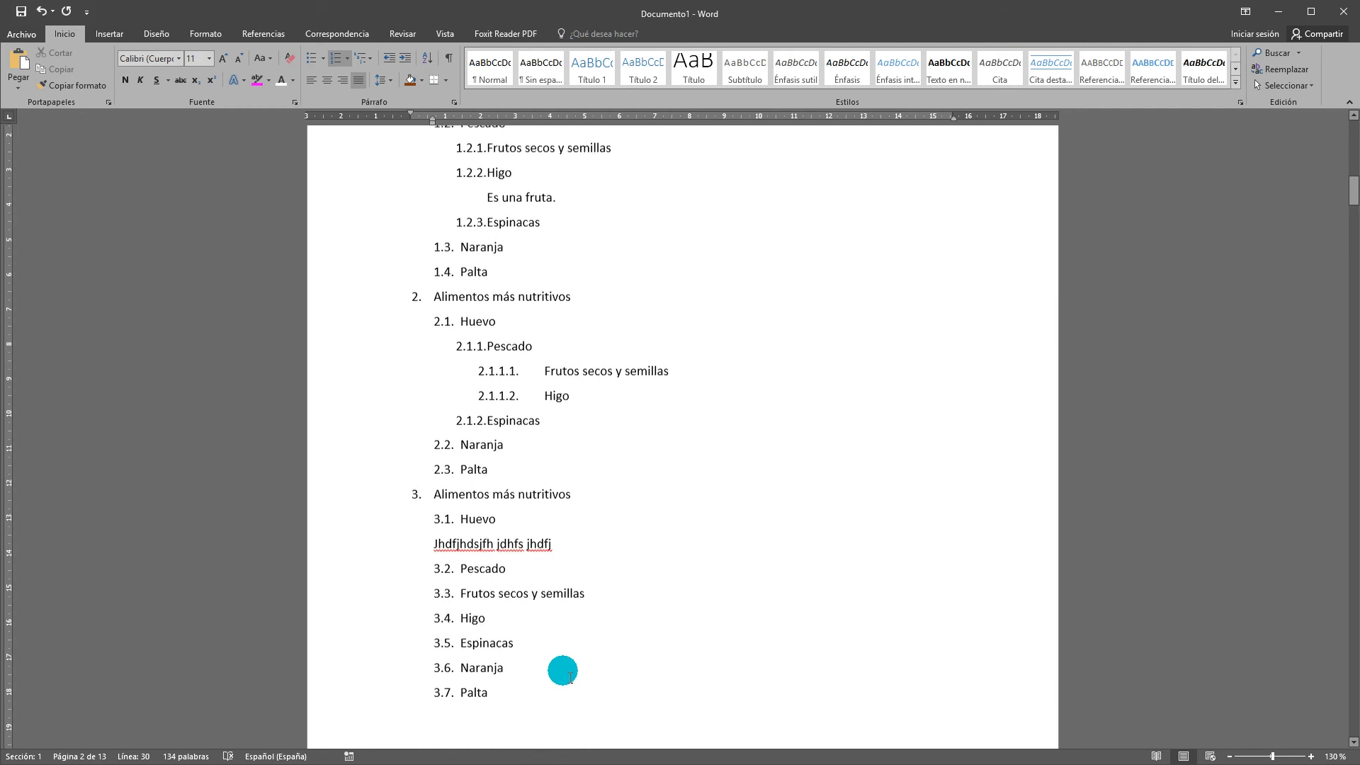
Step: Delete the unnumbered line "Es una fruta." below Higo in the first multilevel list
scroll(563, 672, up, 4)
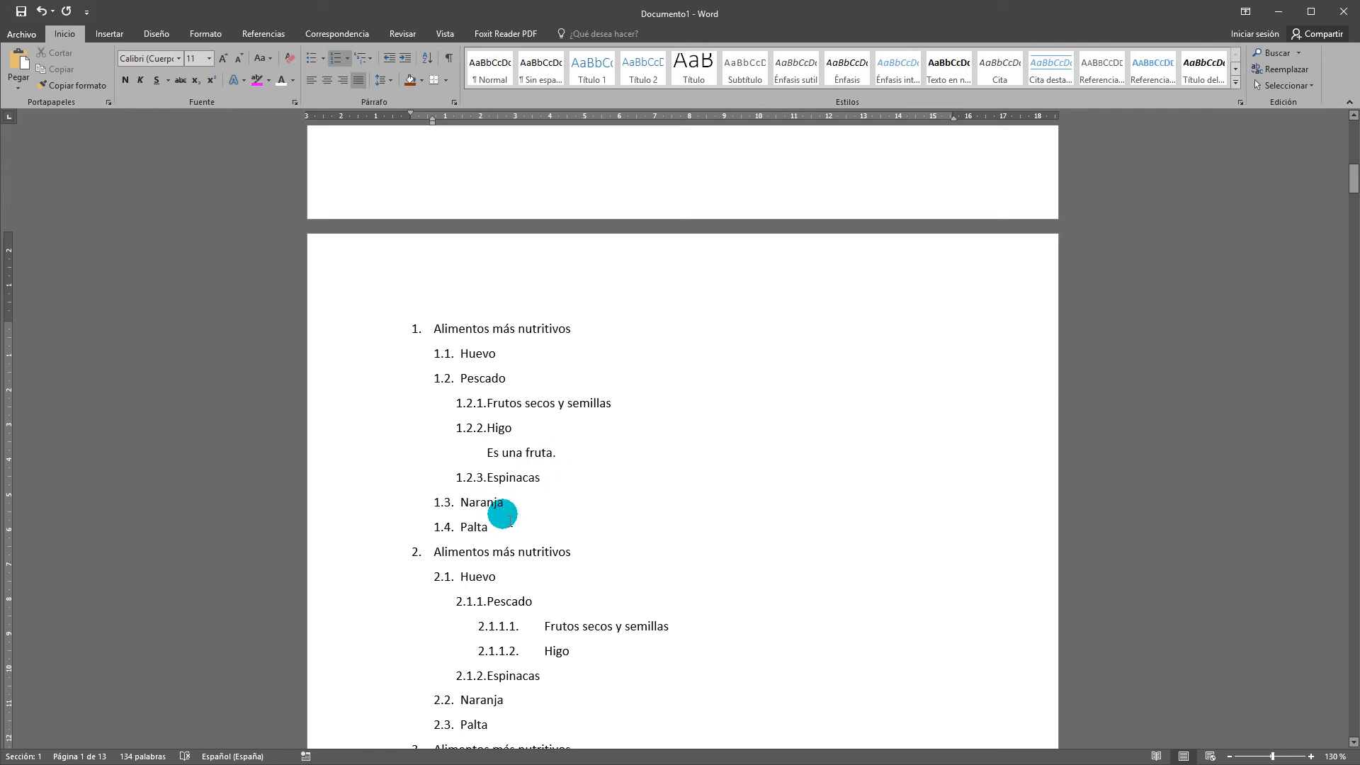
drag(552, 461, 446, 449)
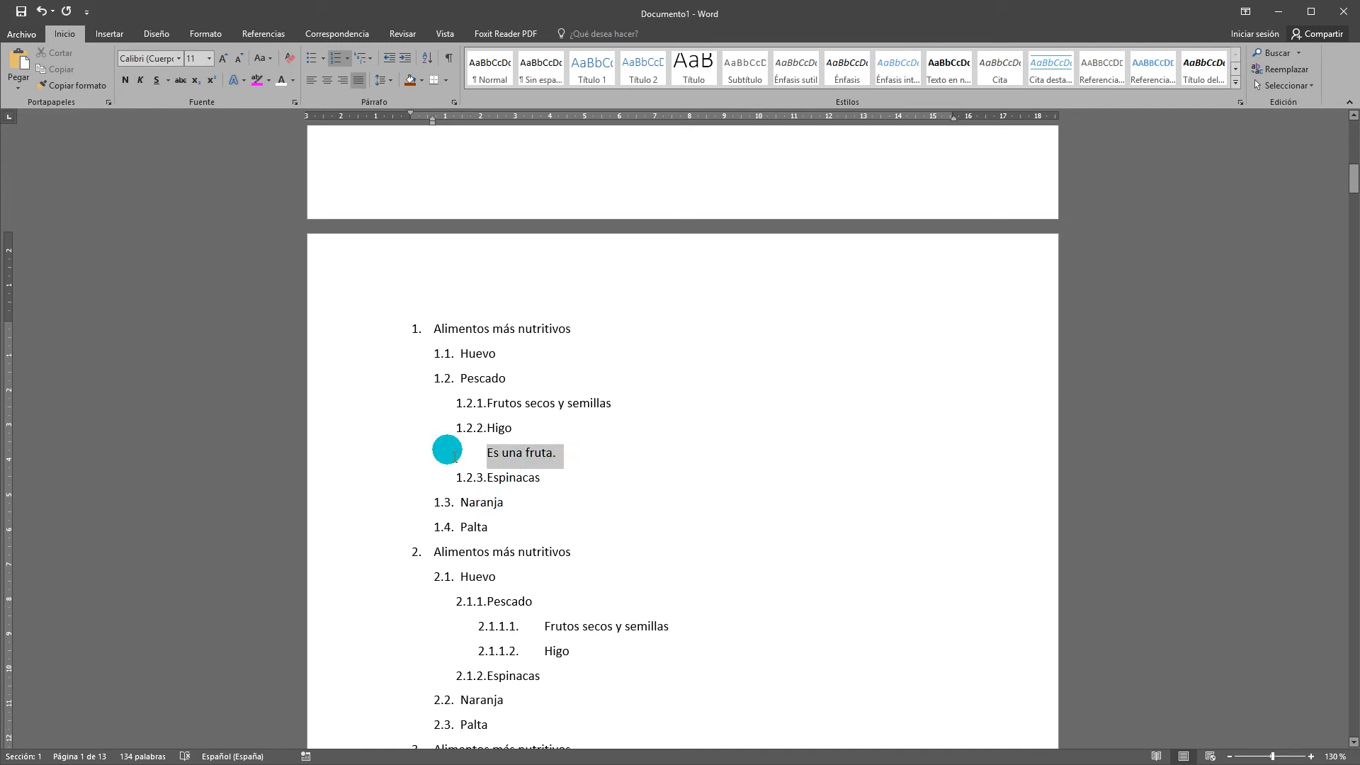
key(Delete)
Step: Promote Frutos secos y semillas, Higo and Espinacas in the first multilevel list by one level, to the same level as Pescado
drag(561, 459, 456, 405)
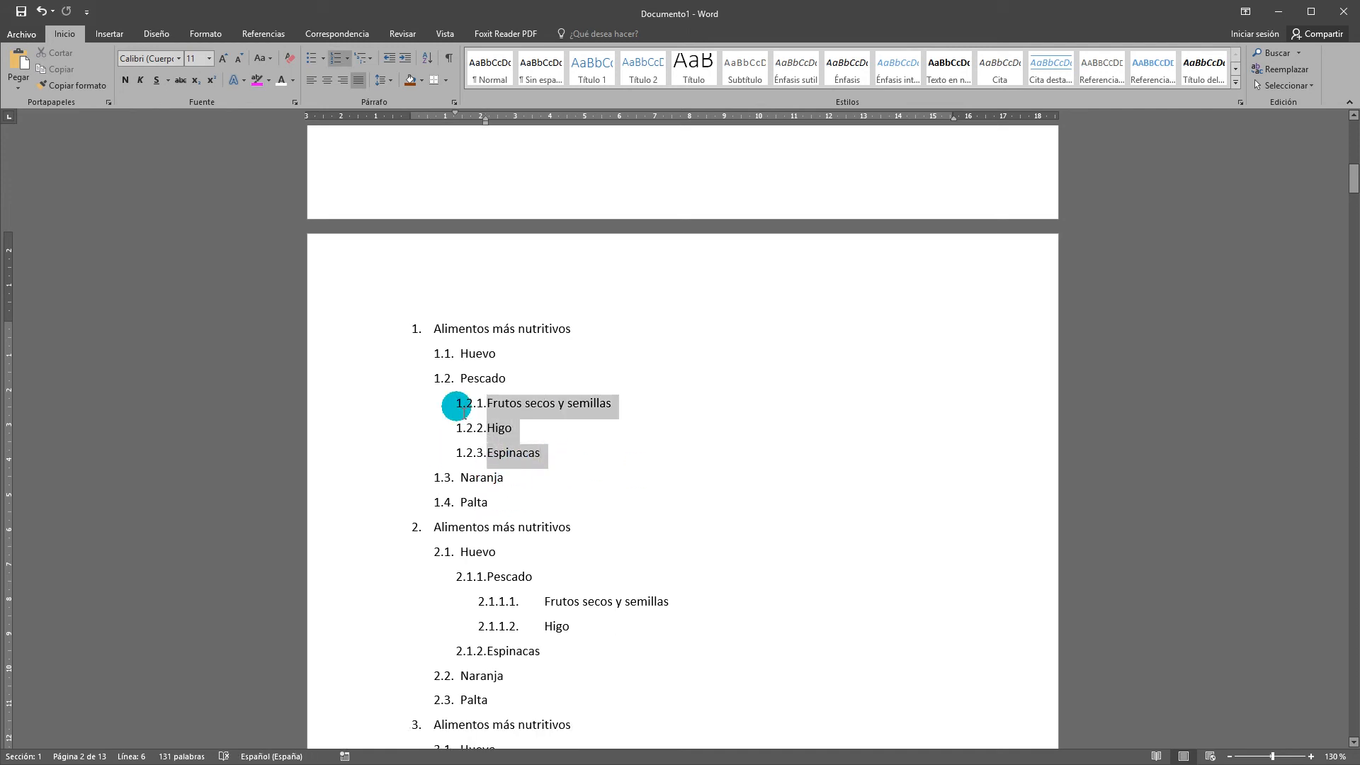
click(394, 62)
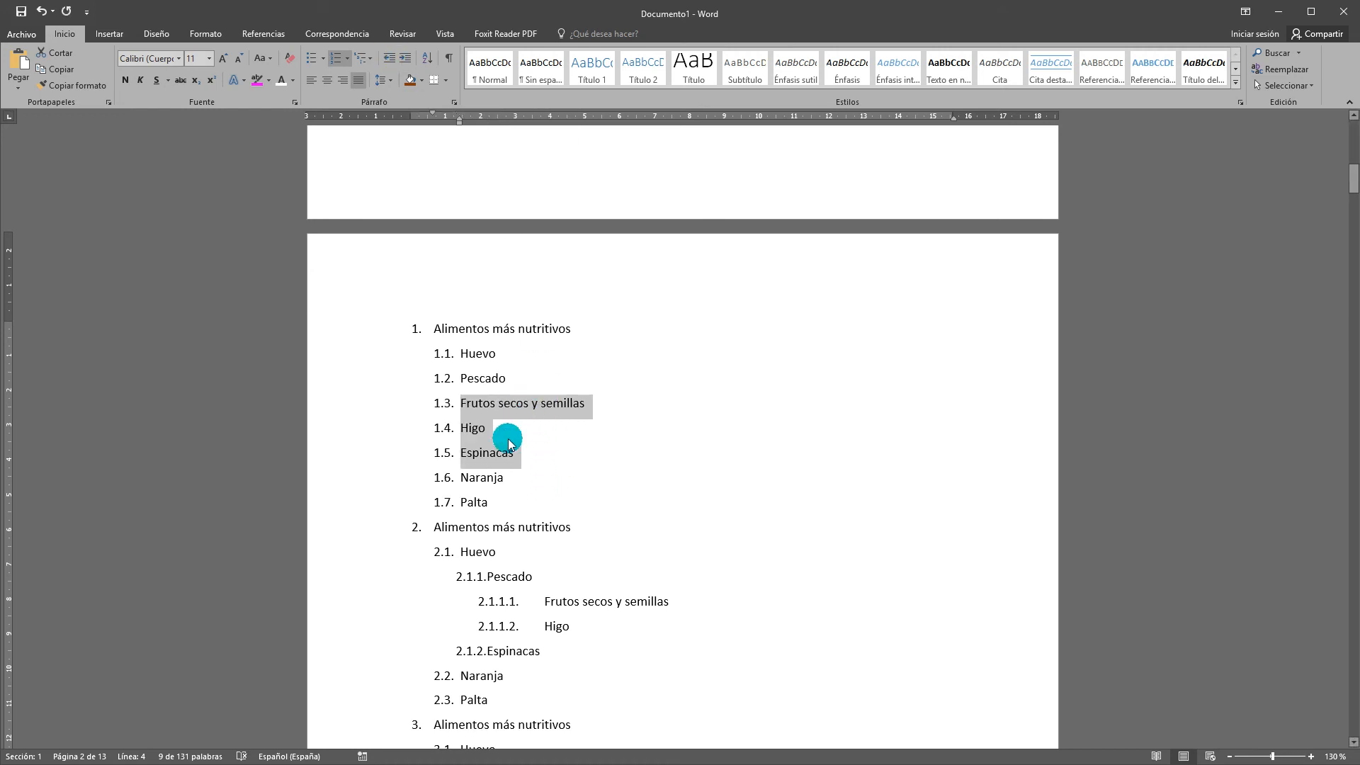
click(446, 409)
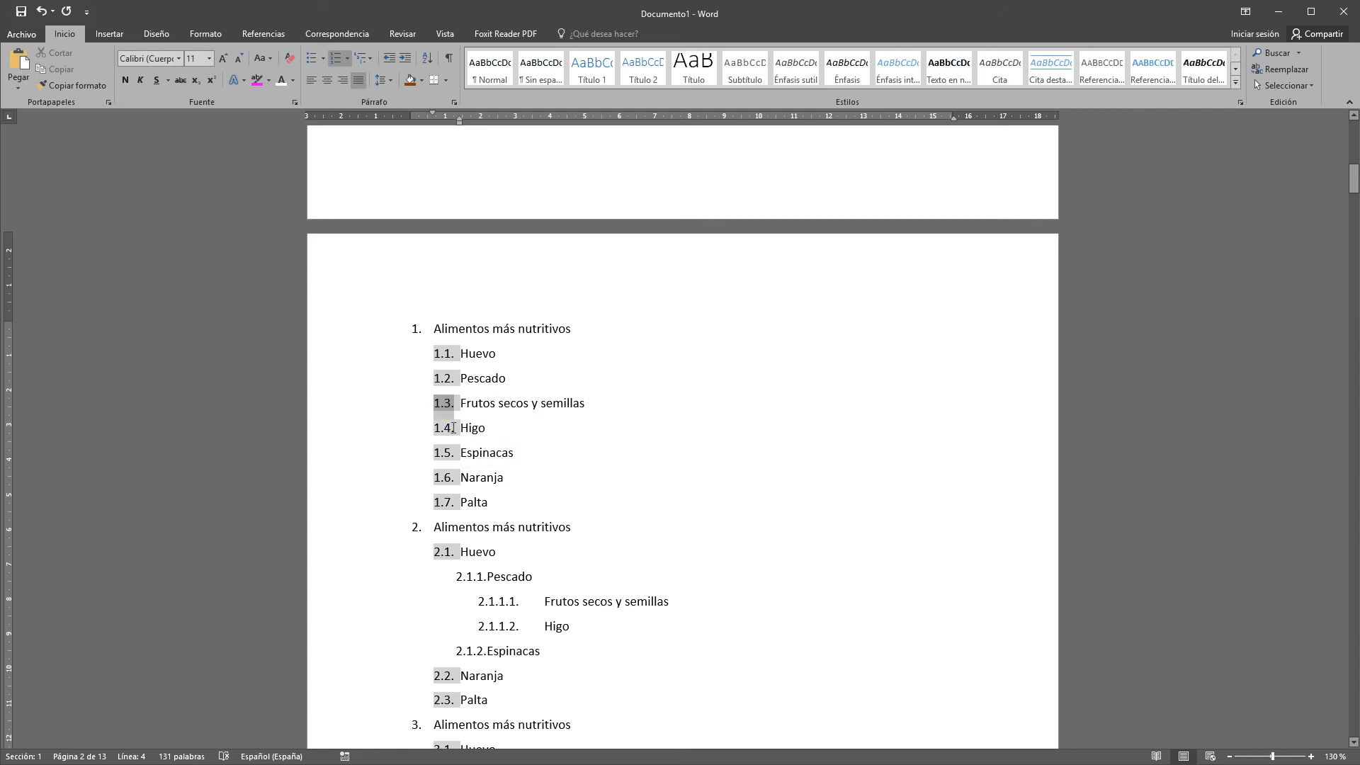
click(444, 427)
click(444, 452)
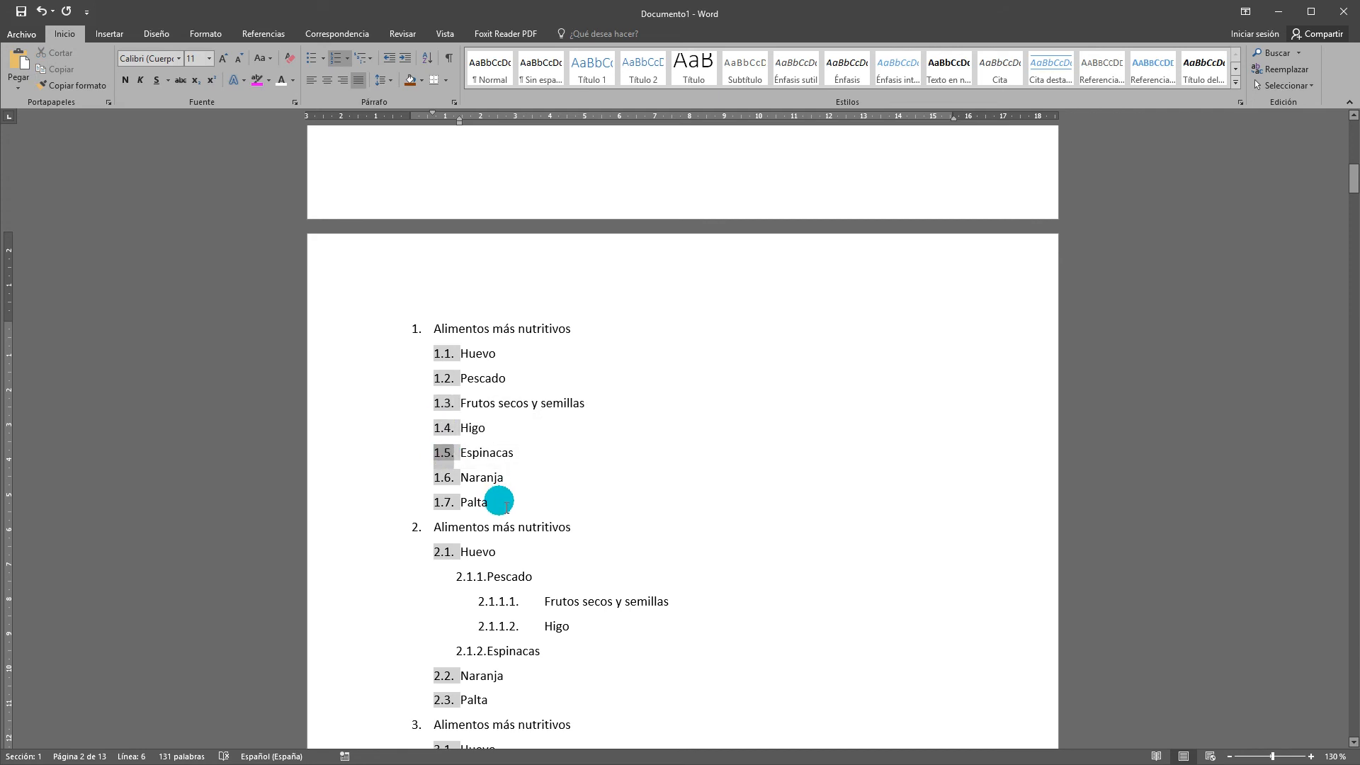
Step: Promote the items from Huevo to Palta under the first heading to the top list level
drag(504, 504, 453, 355)
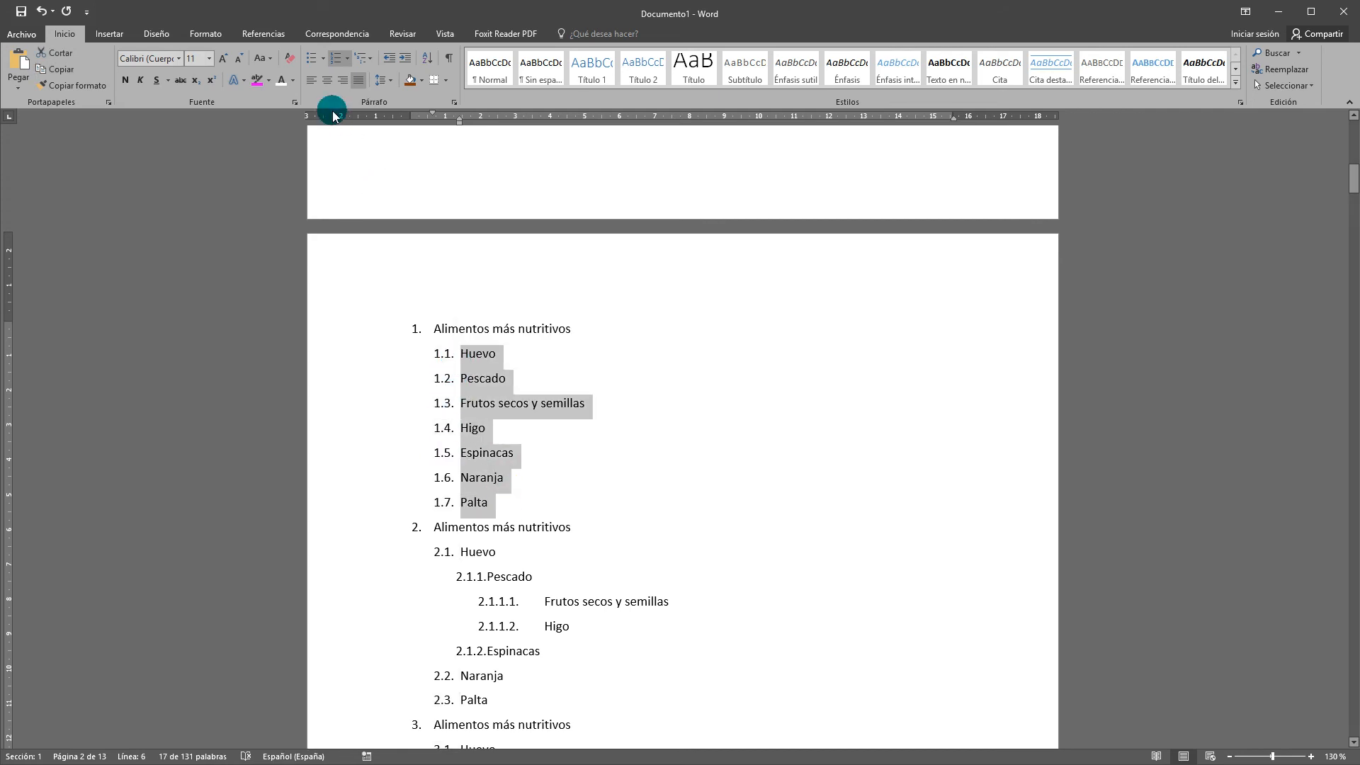
click(388, 57)
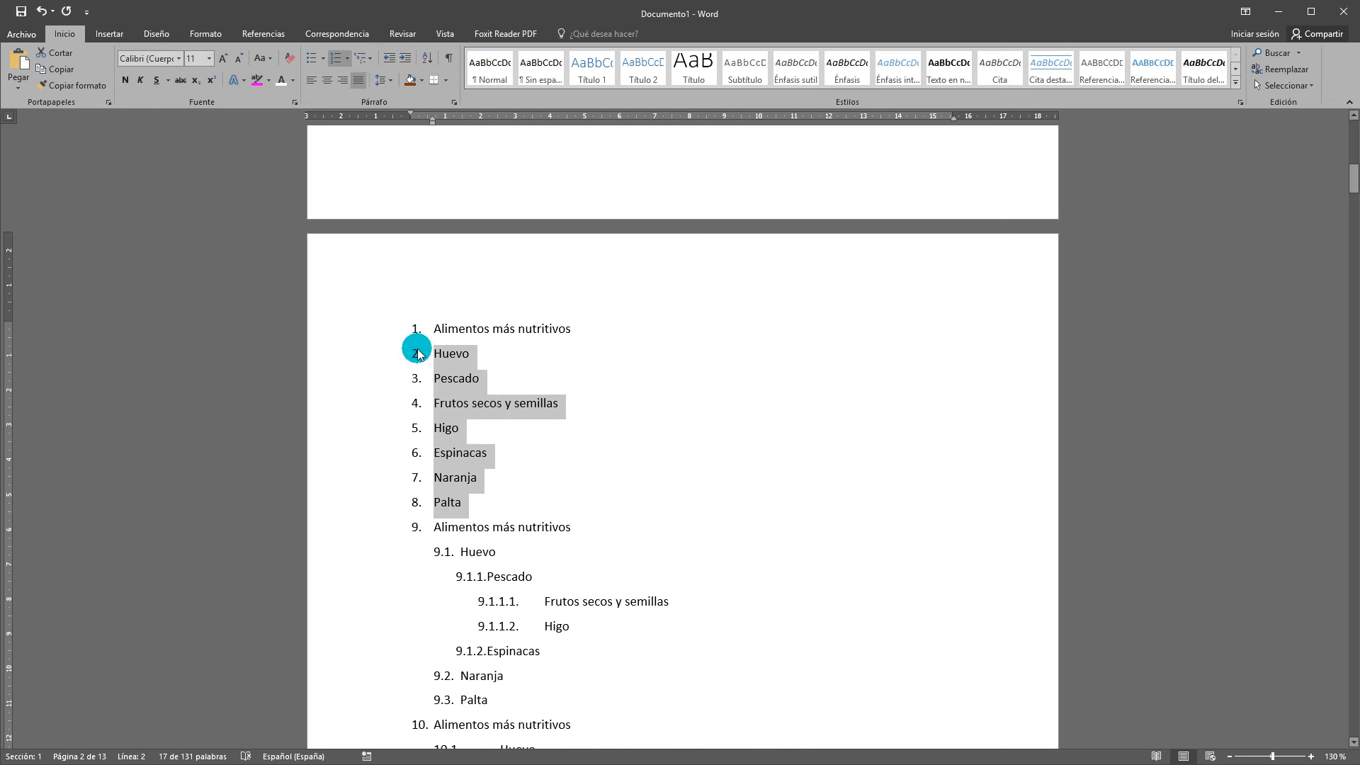
click(618, 510)
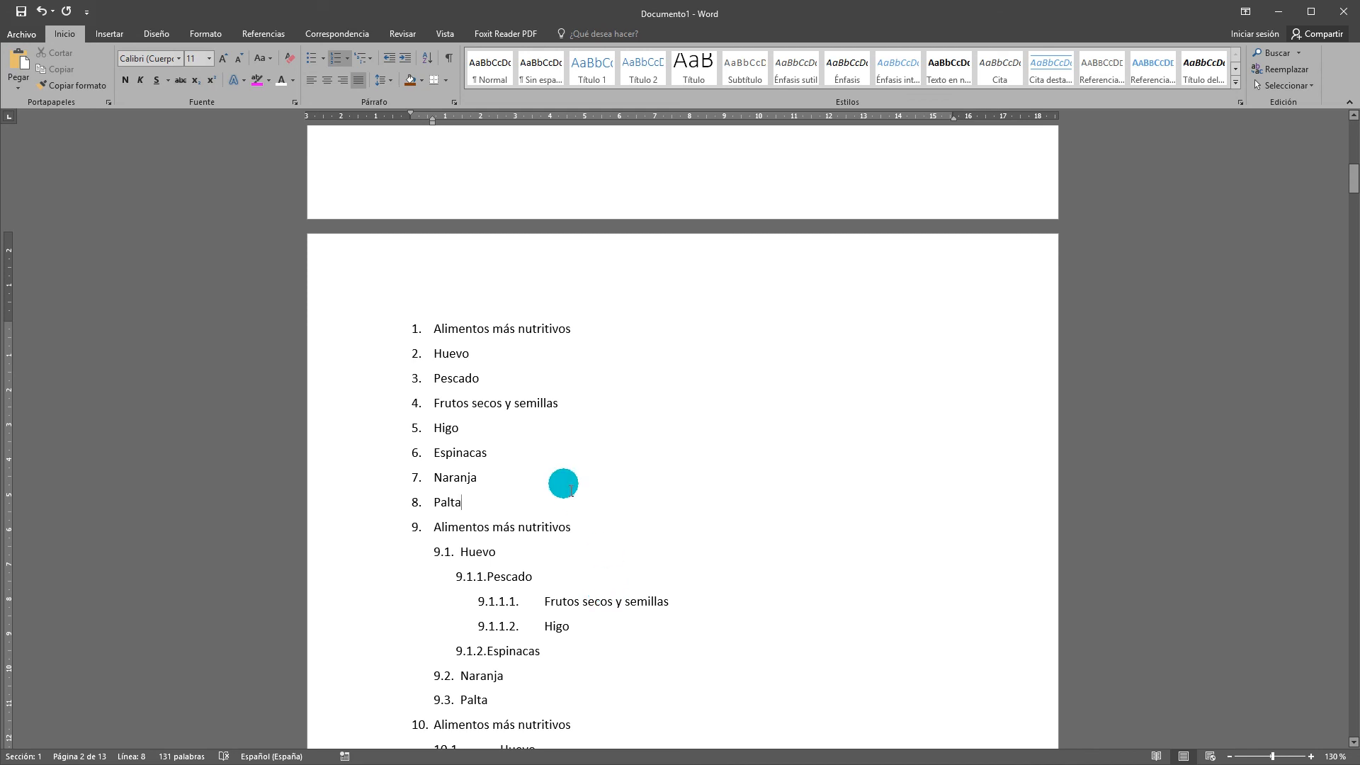
Step: Review the numbering of the following multilevel blocks and compare it with the bulleted and parenthesis-numbered lists on the first page
scroll(447, 595, down, 2)
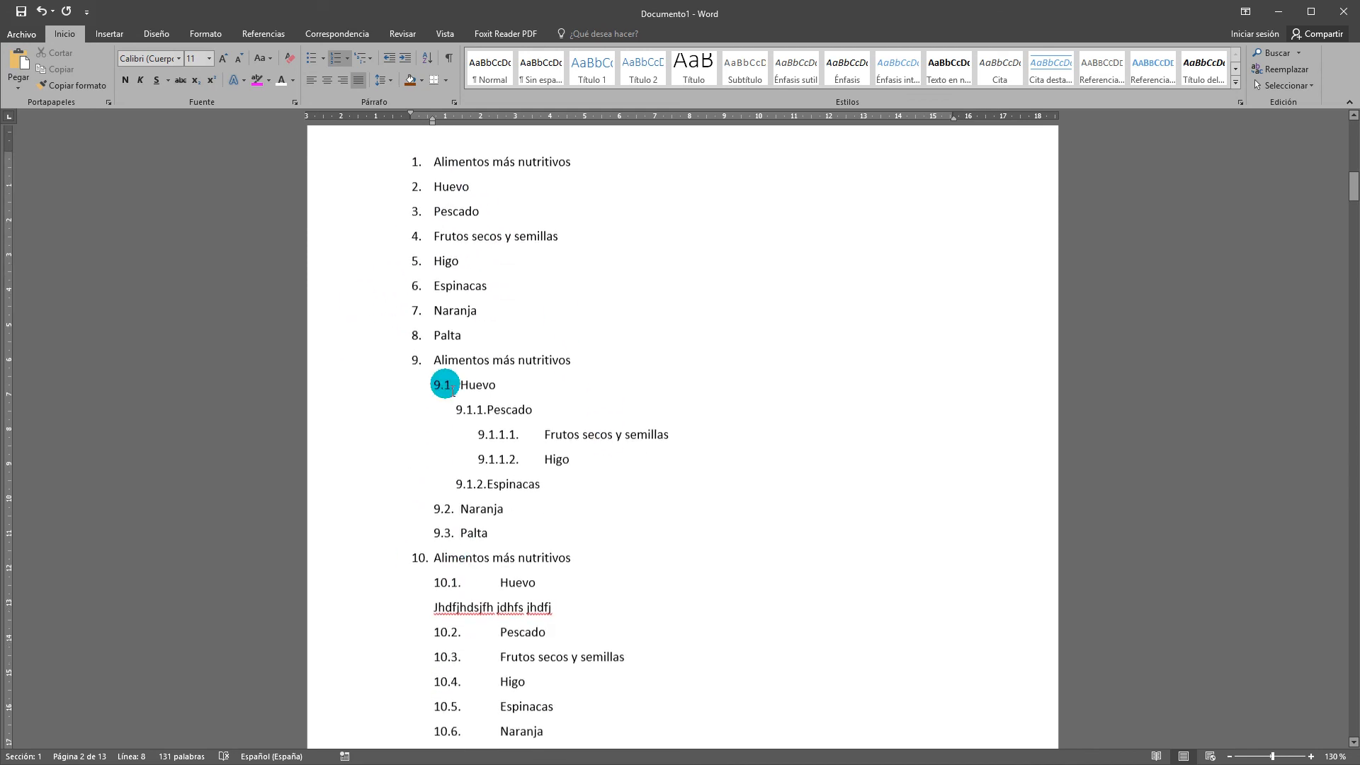
scroll(439, 559, down, 2)
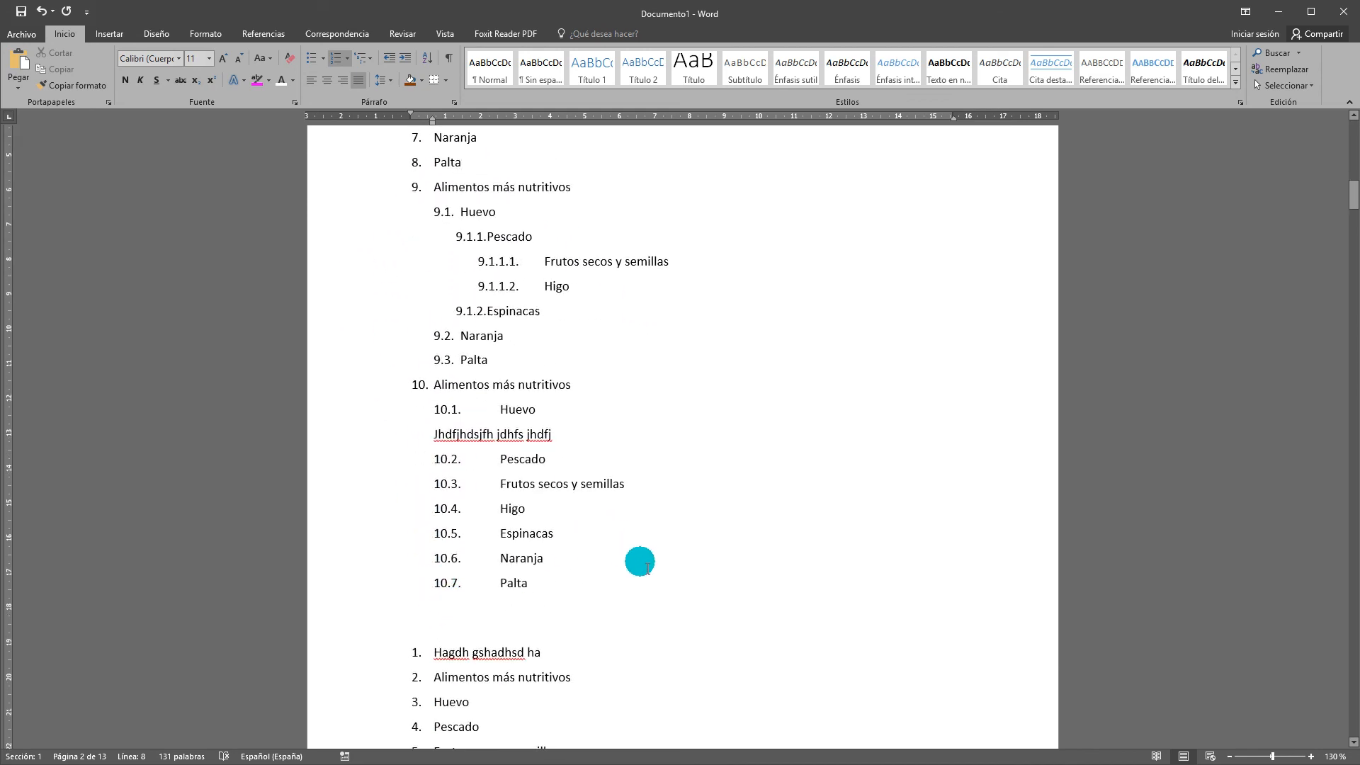
scroll(658, 576, up, 3)
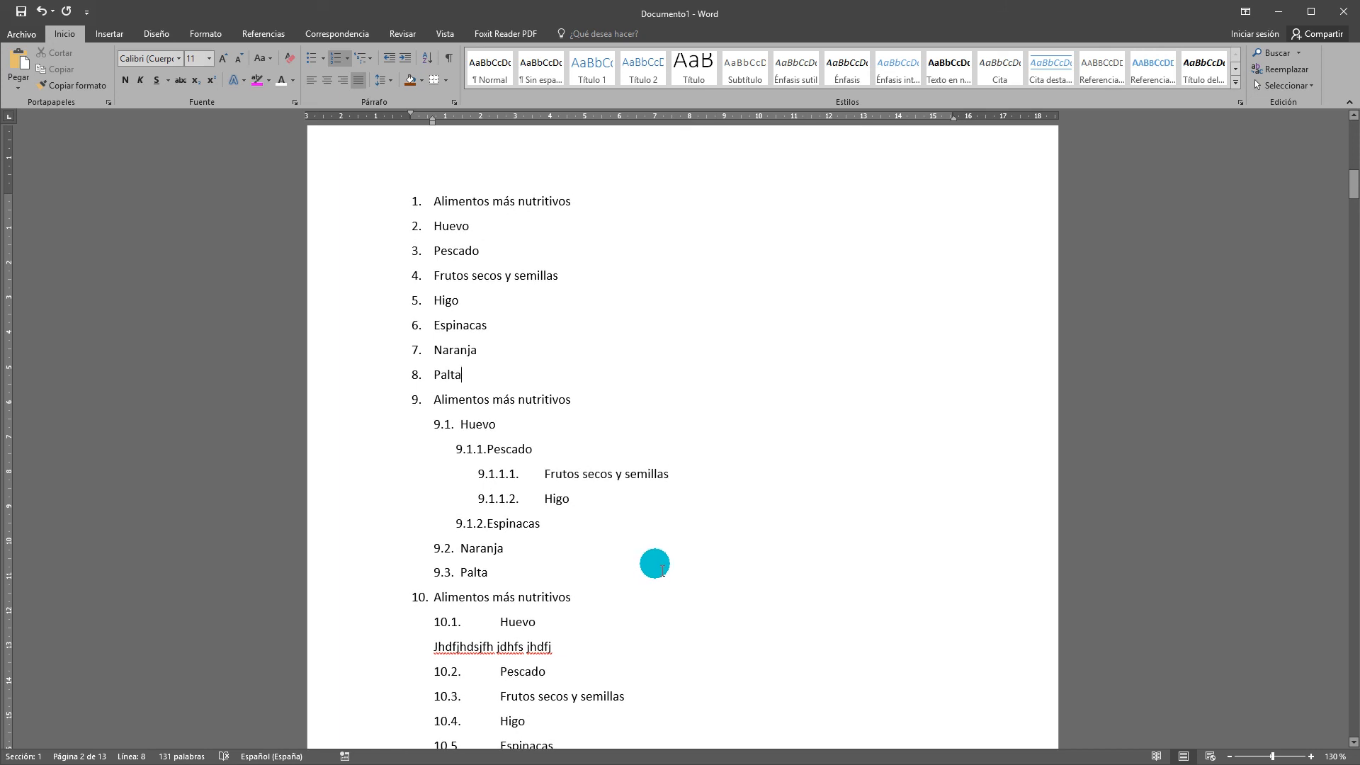
scroll(654, 564, up, 10)
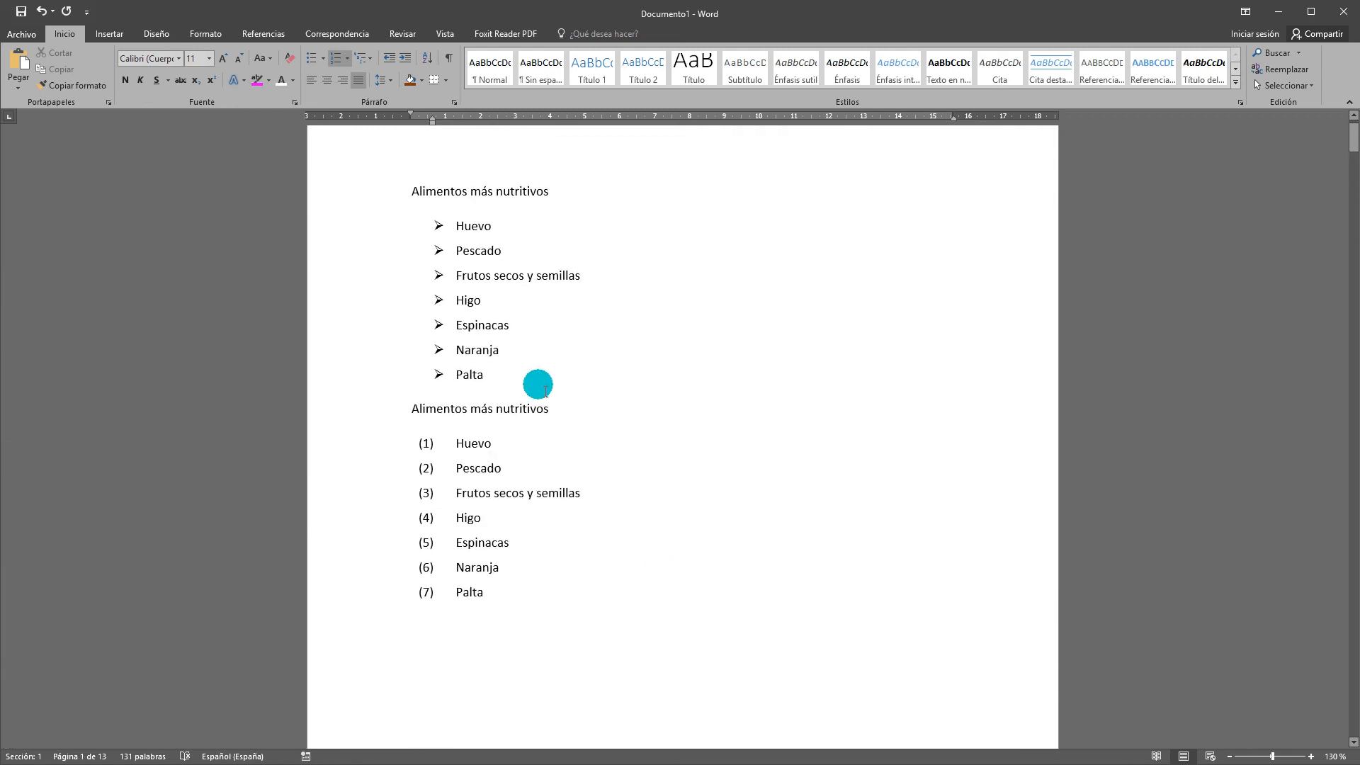
drag(504, 372, 446, 228)
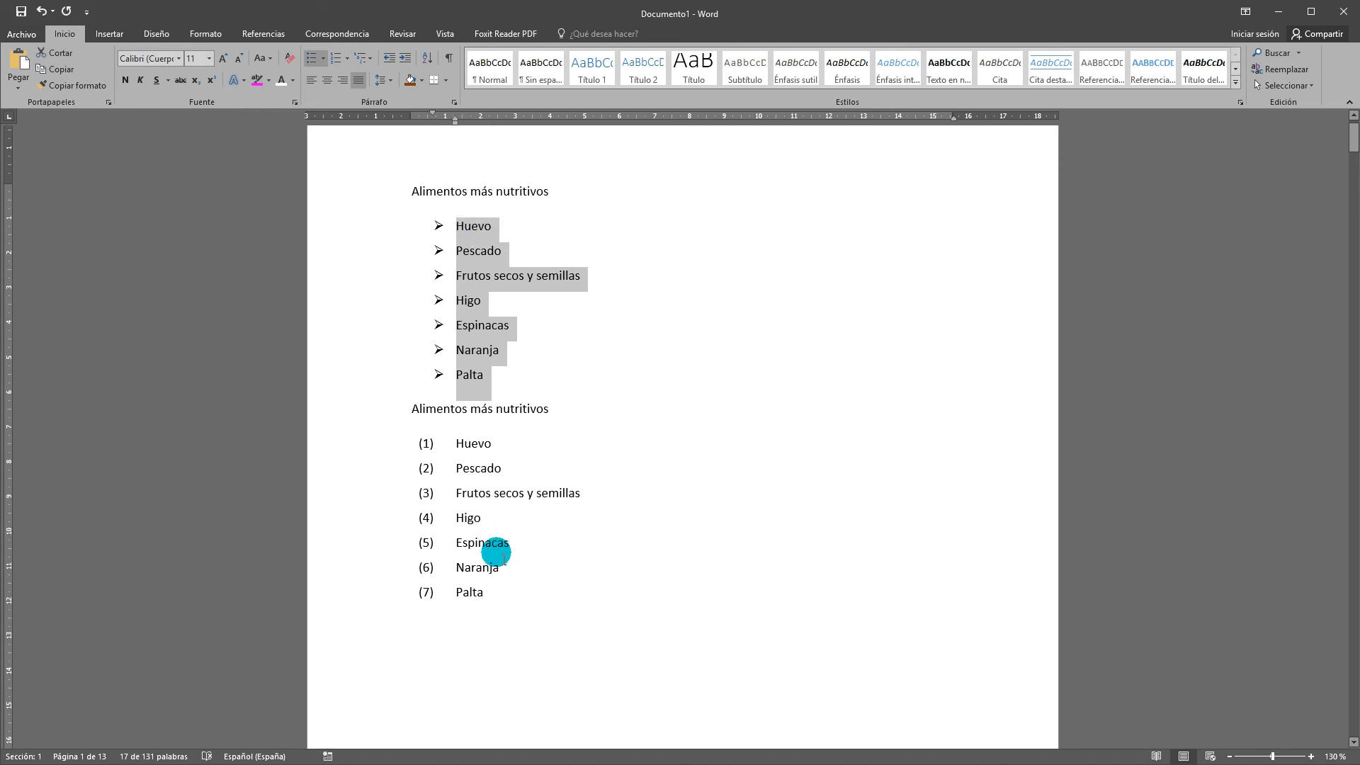
drag(496, 592, 462, 448)
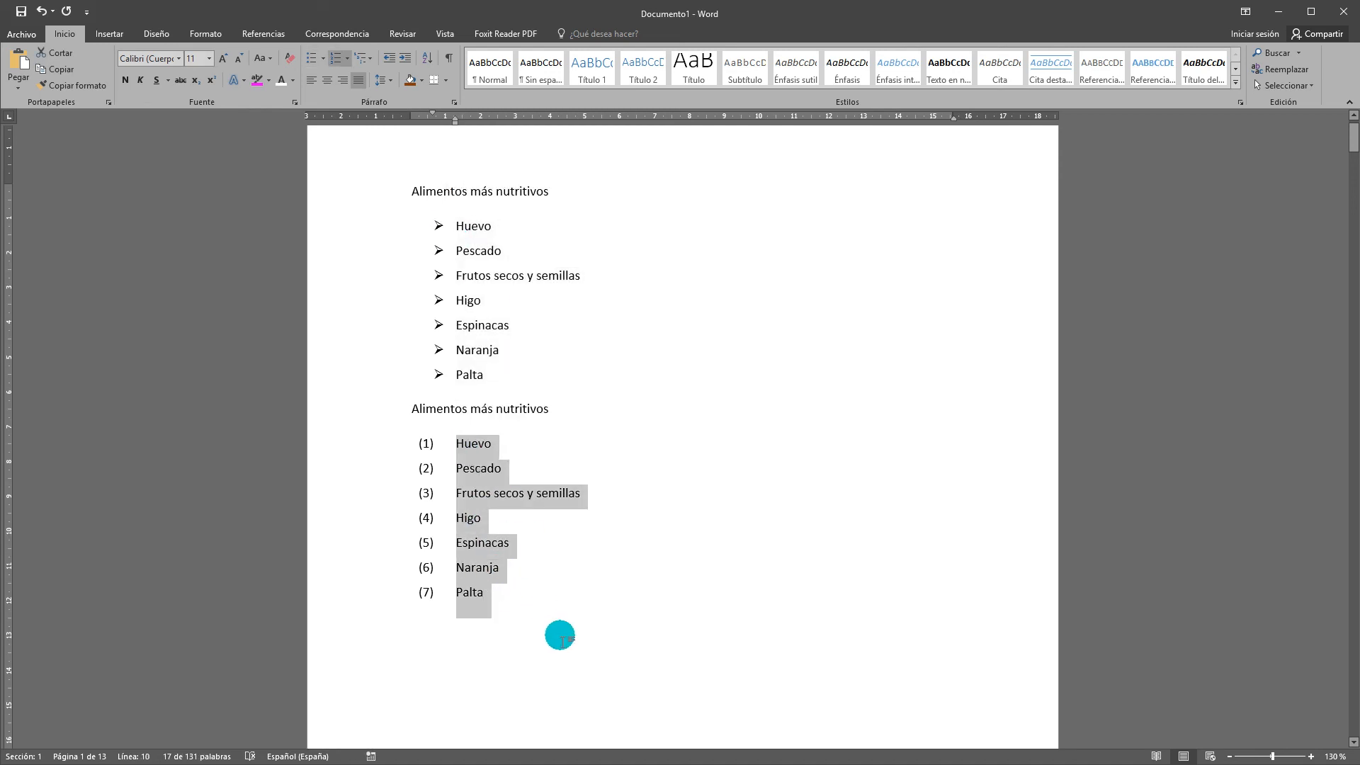
scroll(559, 637, down, 10)
scroll(570, 640, down, 4)
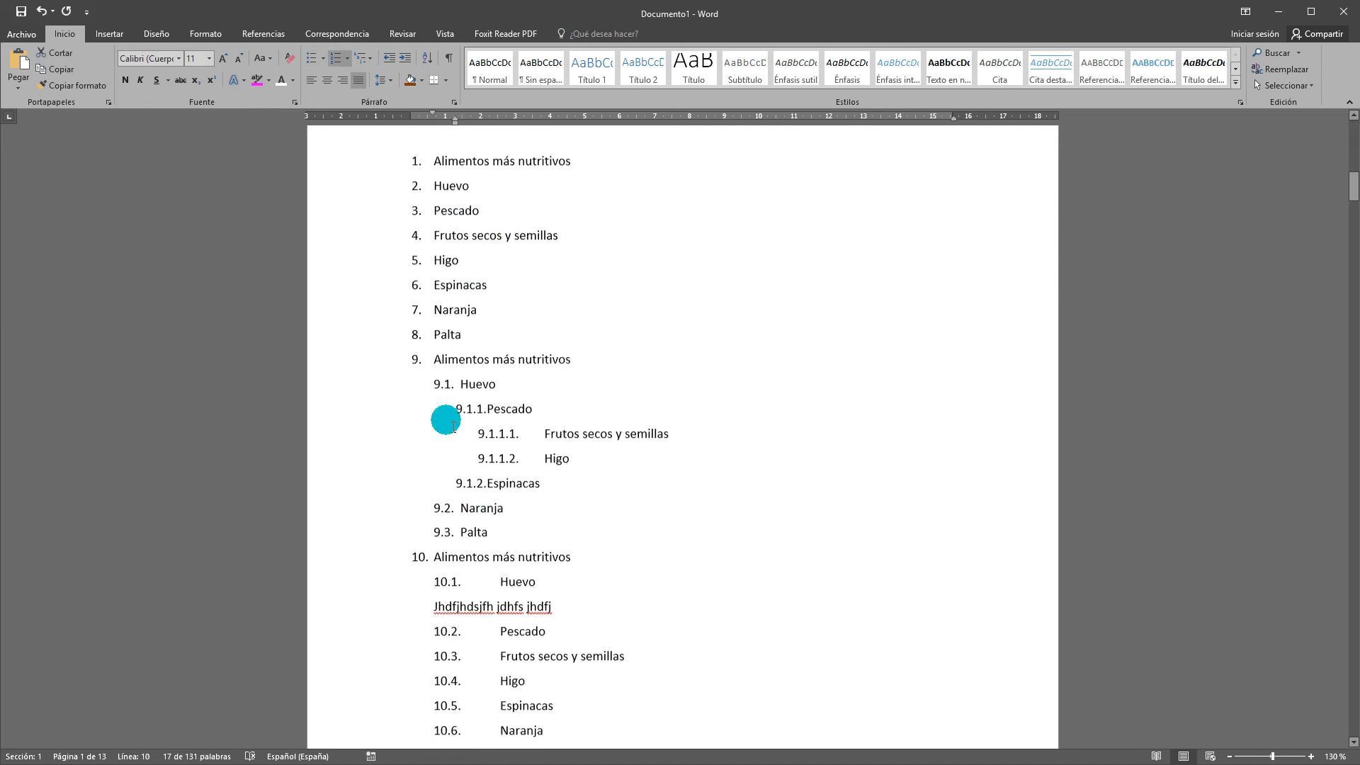
drag(438, 339, 562, 550)
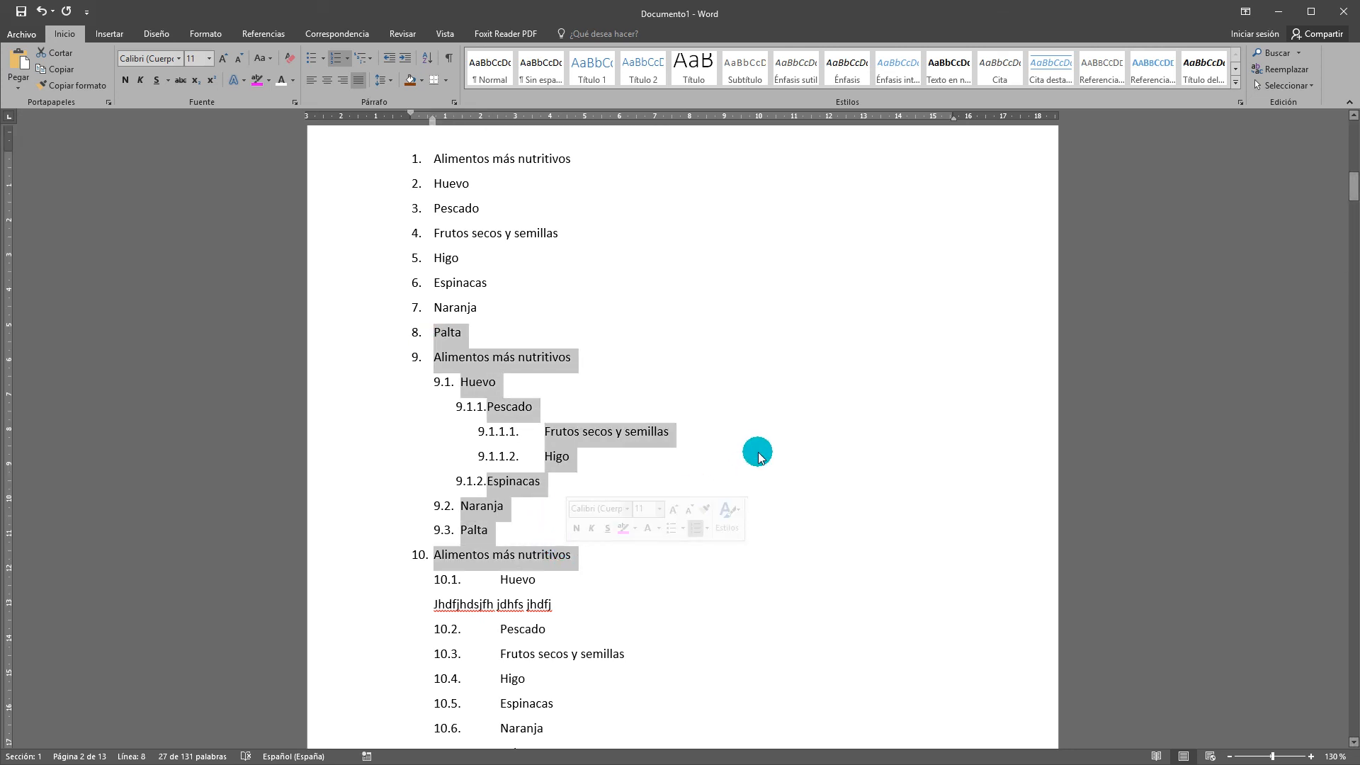